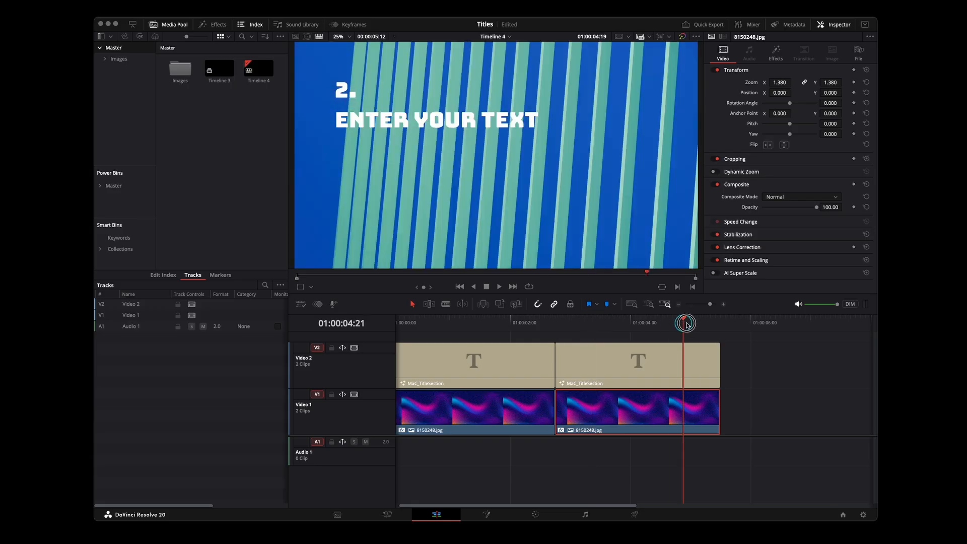
# Paste copies of the background image clip and the second title clip at the end of their respective video tracks.
pyautogui.hotkey('ctrl', 'v')
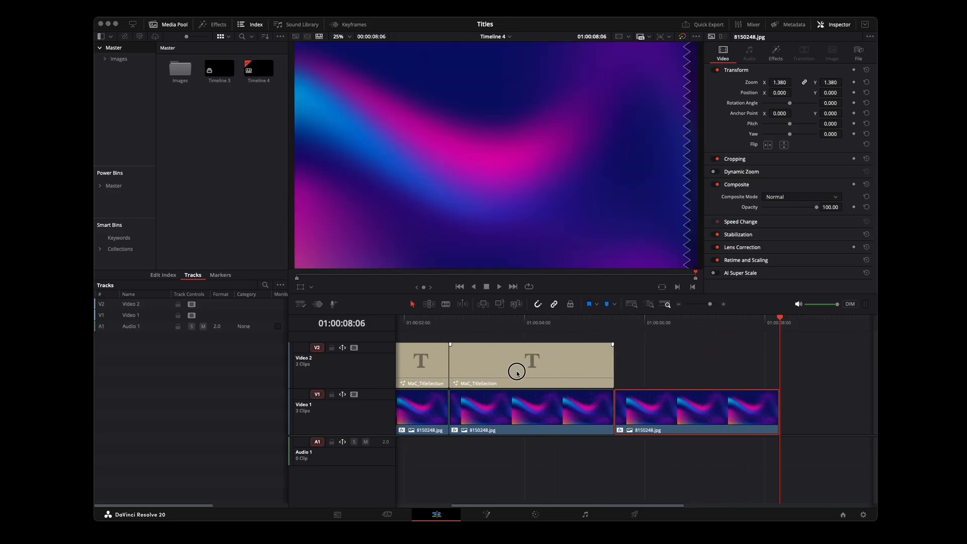
pyautogui.click(515, 371)
pyautogui.click(615, 321)
pyautogui.hotkey('ctrl', 'v')
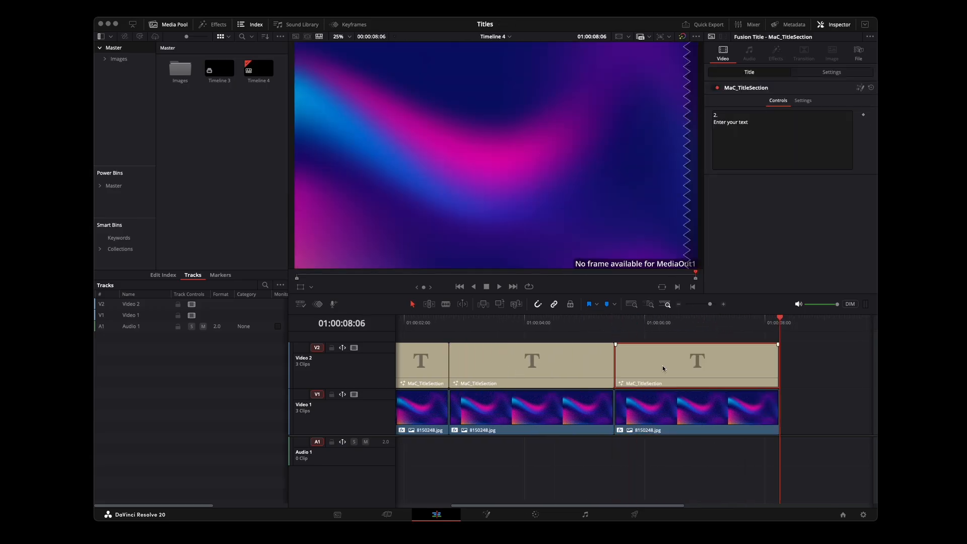
# Change the pasted title's number to 3 and replace its "Enter your text" line with "make it".
pyautogui.click(670, 321)
pyautogui.click(724, 142)
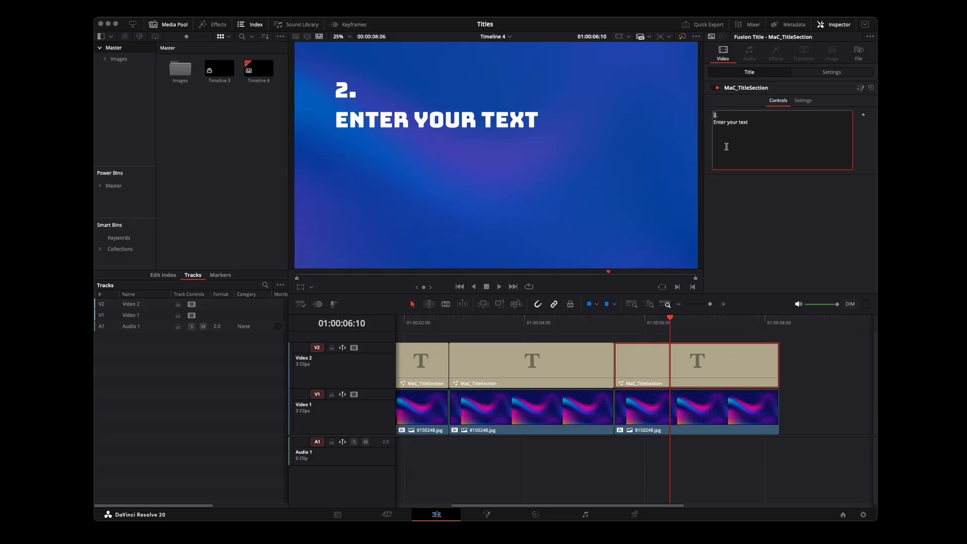
pyautogui.write('3')
pyautogui.press('Right')
pyautogui.press('Right')
pyautogui.hotkey('shift', 'Down')
pyautogui.write('make it')
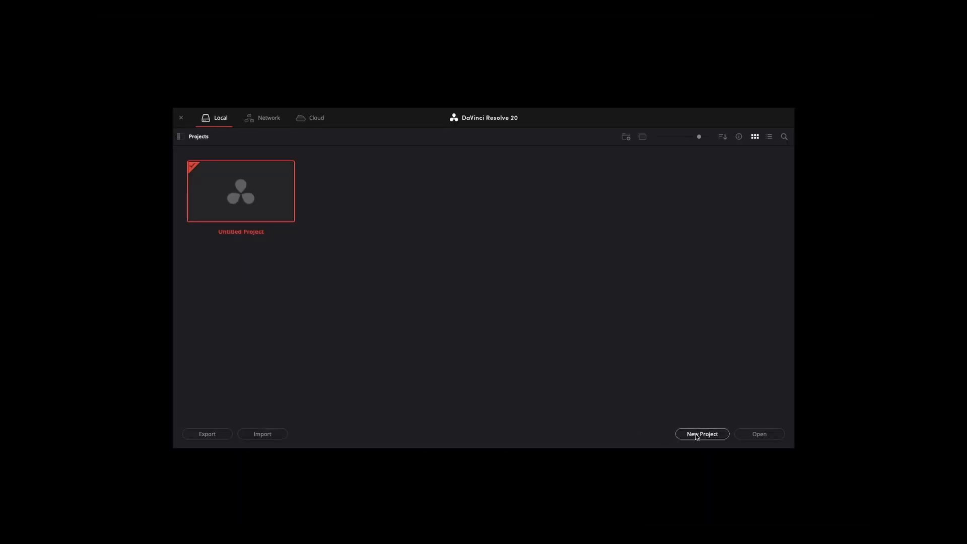
# Create a new local project named TemplateTitle with the Desktop folder as its media location.
pyautogui.click(698, 435)
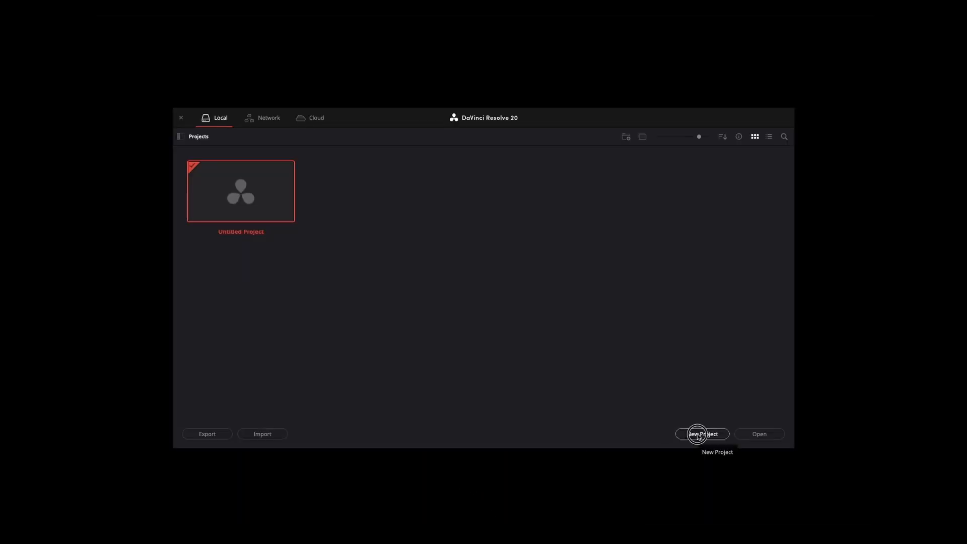
pyautogui.press('BackSpace')
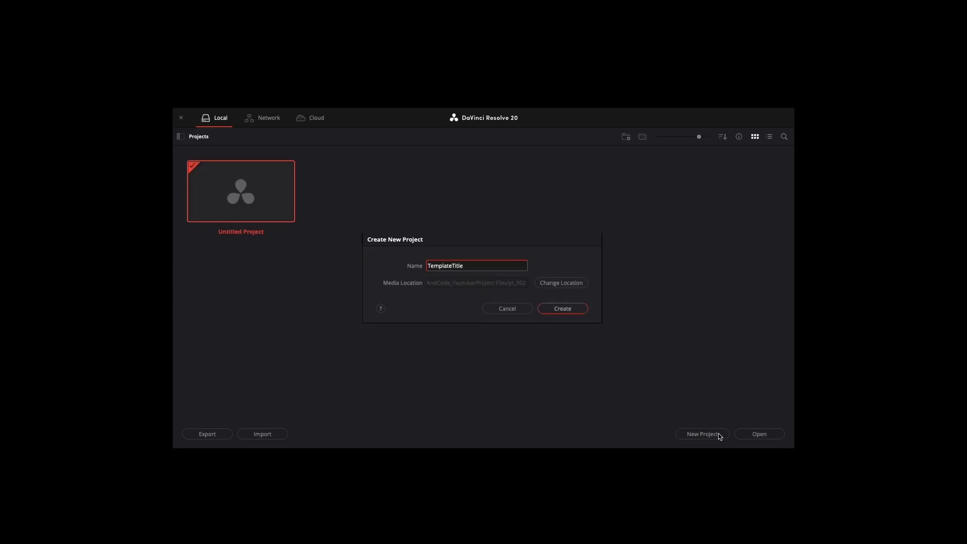
pyautogui.click(557, 283)
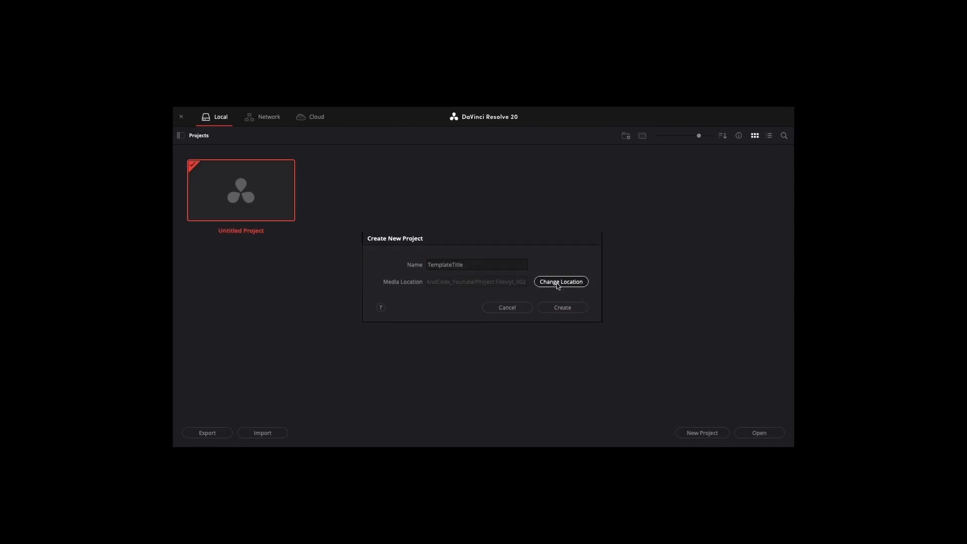
pyautogui.click(439, 244)
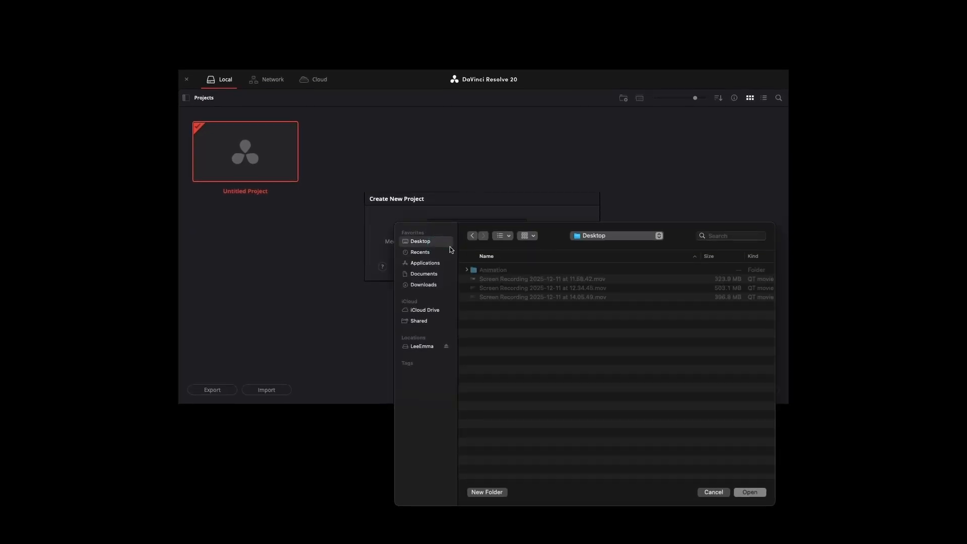
pyautogui.hscroll(2, 645, 341)
pyautogui.click(753, 496)
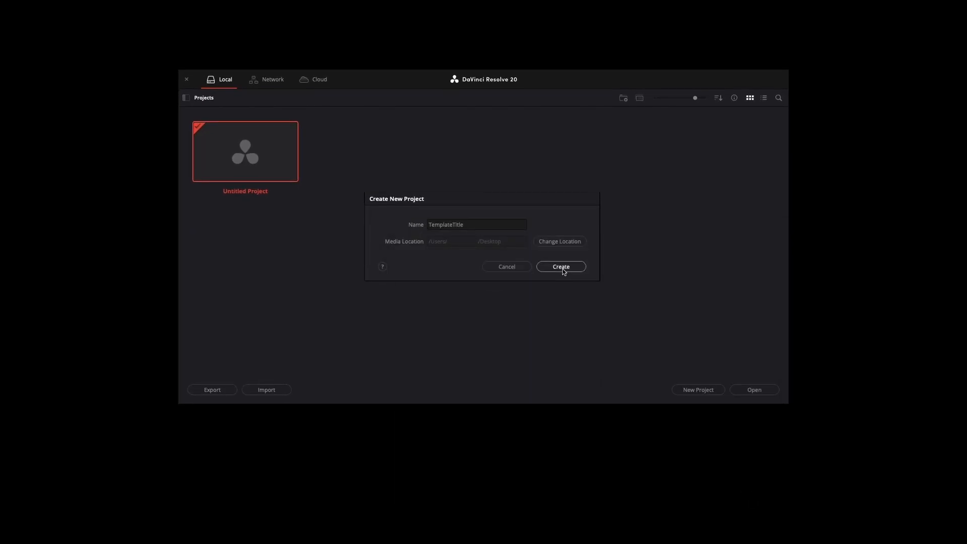
pyautogui.click(561, 267)
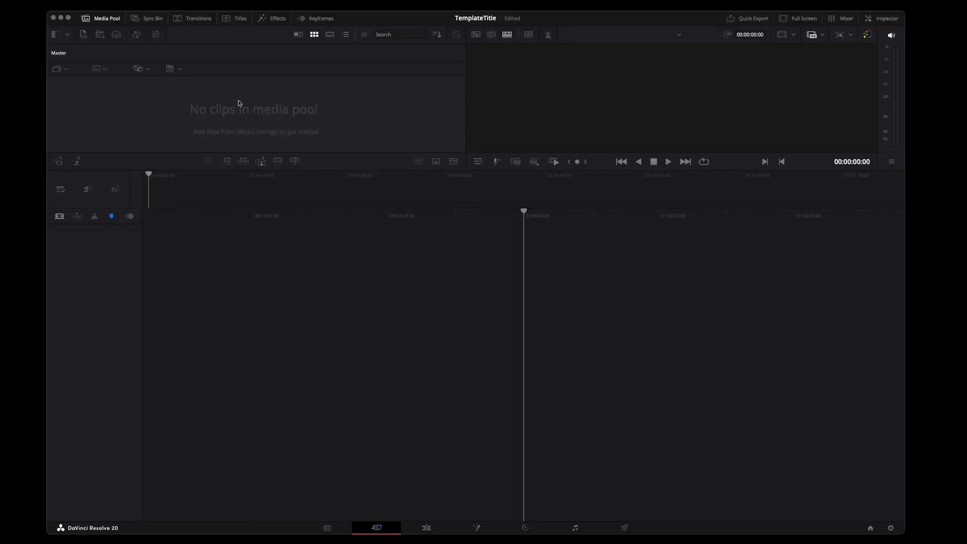
# Switch to the Edit page and add a Fusion Composition effect to the empty timeline.
pyautogui.click(430, 524)
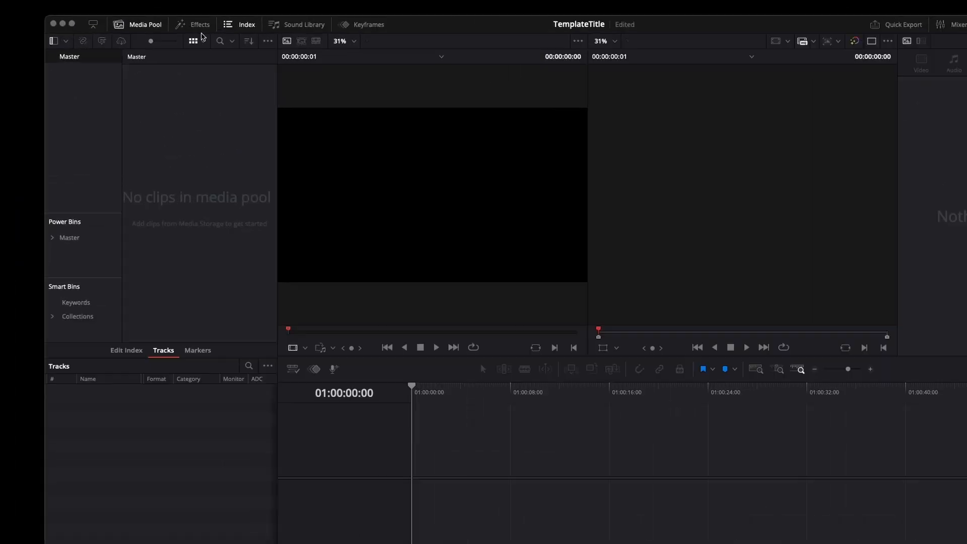
pyautogui.click(170, 19)
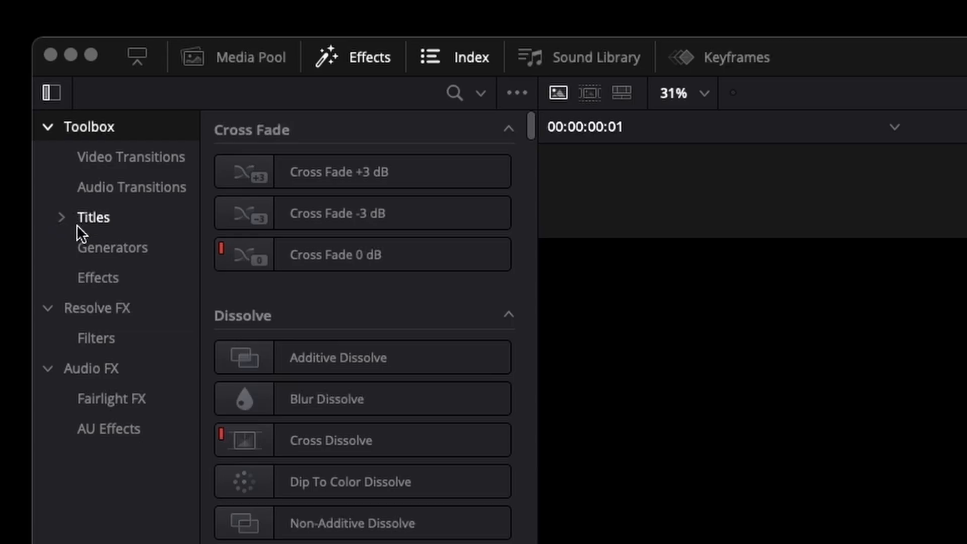
pyautogui.click(91, 280)
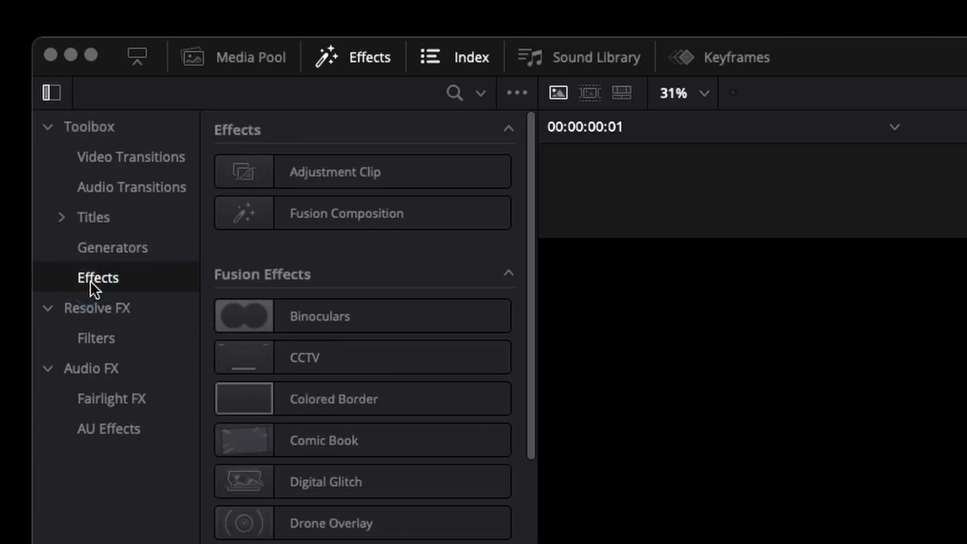
pyautogui.moveTo(374, 216); pyautogui.dragTo(345, 406)
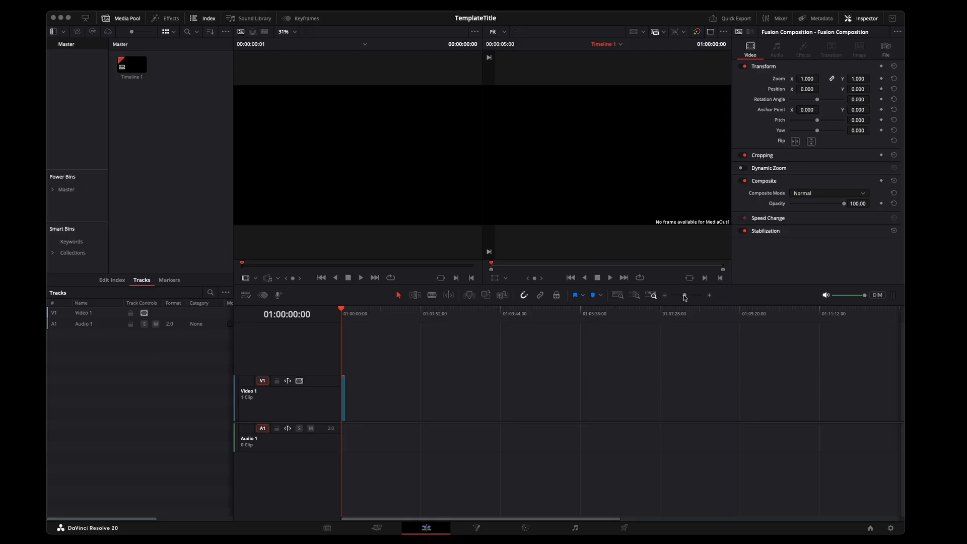
# Select the Fusion Composition clip, place the playhead within it and open it in the Fusion page.
pyautogui.moveTo(685, 298)
pyautogui.mouseDown()
pyautogui.moveTo(702, 297)
pyautogui.moveTo(694, 297)
pyautogui.mouseUp()
pyautogui.click(429, 390)
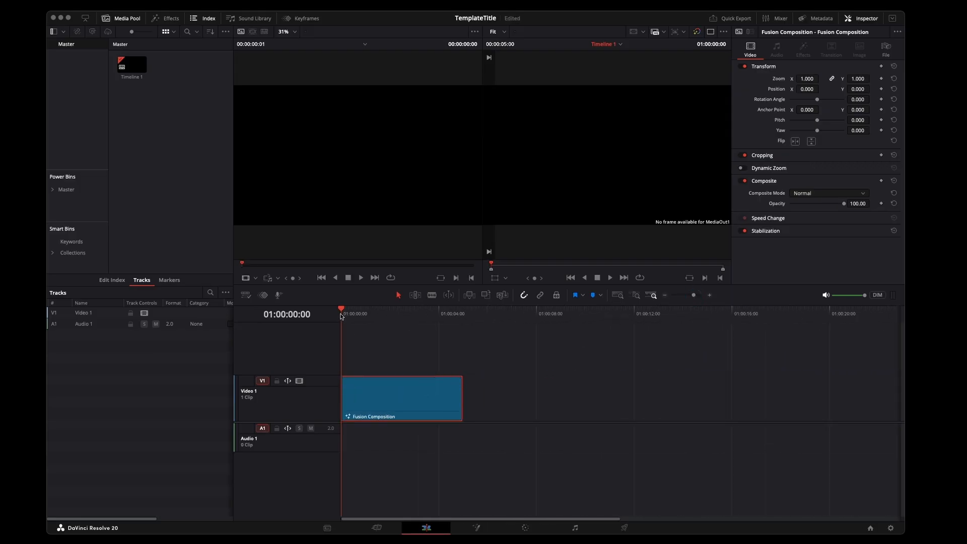
pyautogui.click(385, 316)
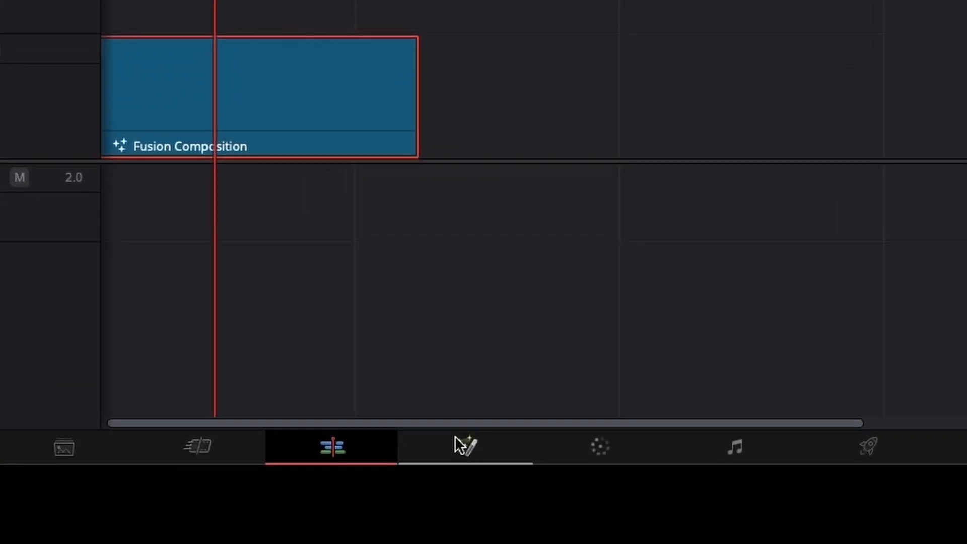
pyautogui.click(470, 441)
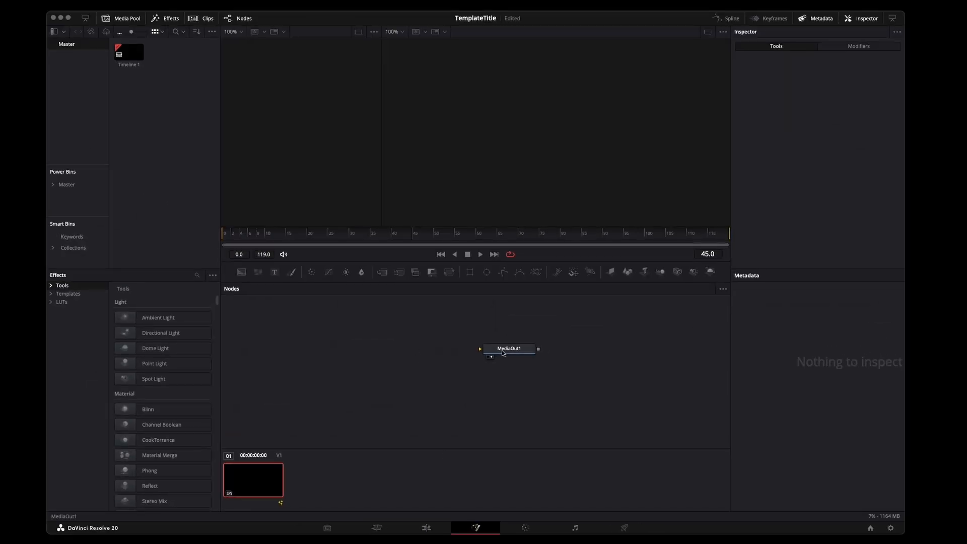
# Make room beside the MediaOut1 node, add a Text+ node and connect its output to MediaOut1.
pyautogui.moveTo(504, 350); pyautogui.dragTo(615, 355)
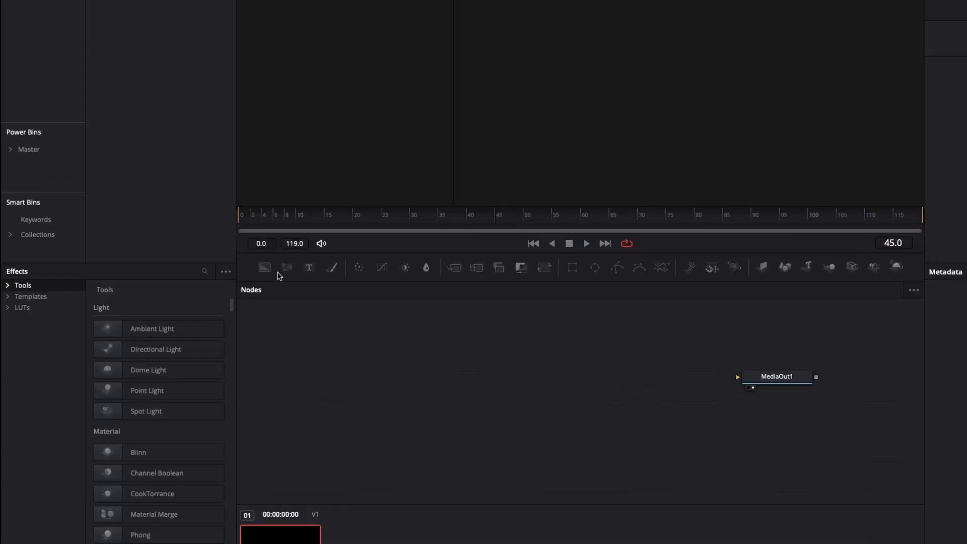
pyautogui.moveTo(309, 267); pyautogui.dragTo(443, 375)
pyautogui.moveTo(785, 464); pyautogui.dragTo(966, 475)
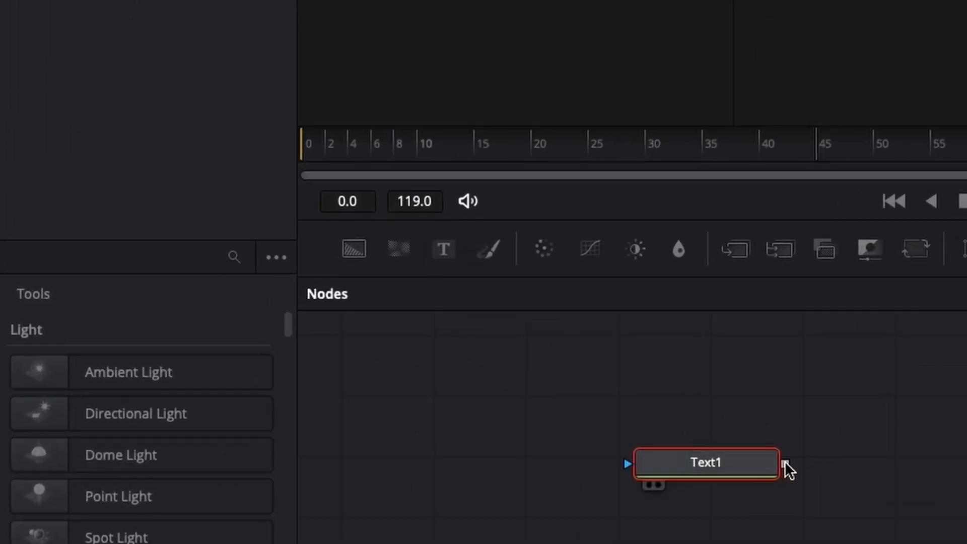
pyautogui.moveTo(580, 356); pyautogui.dragTo(593, 353)
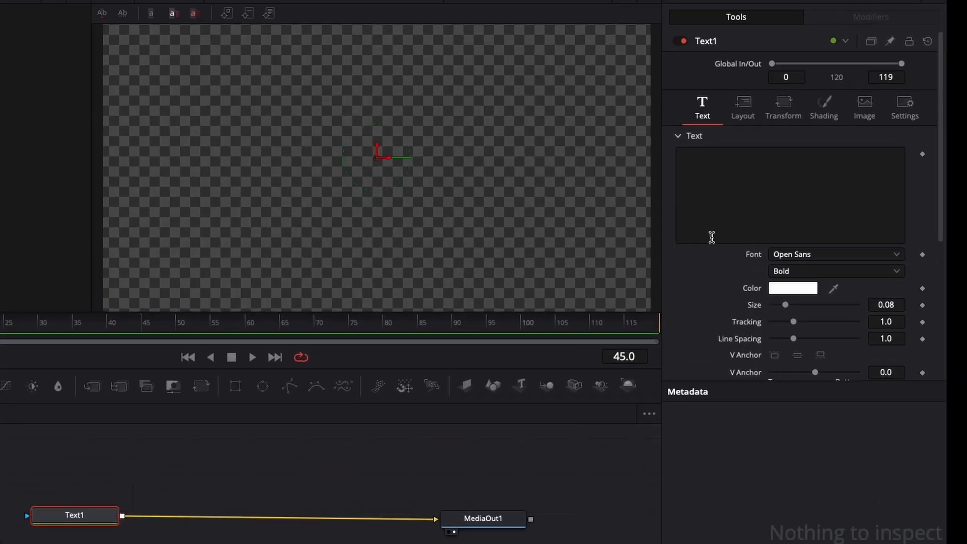
# Enter "1." and "Project Title" on two lines as the text of the Text1 node.
pyautogui.click(792, 156)
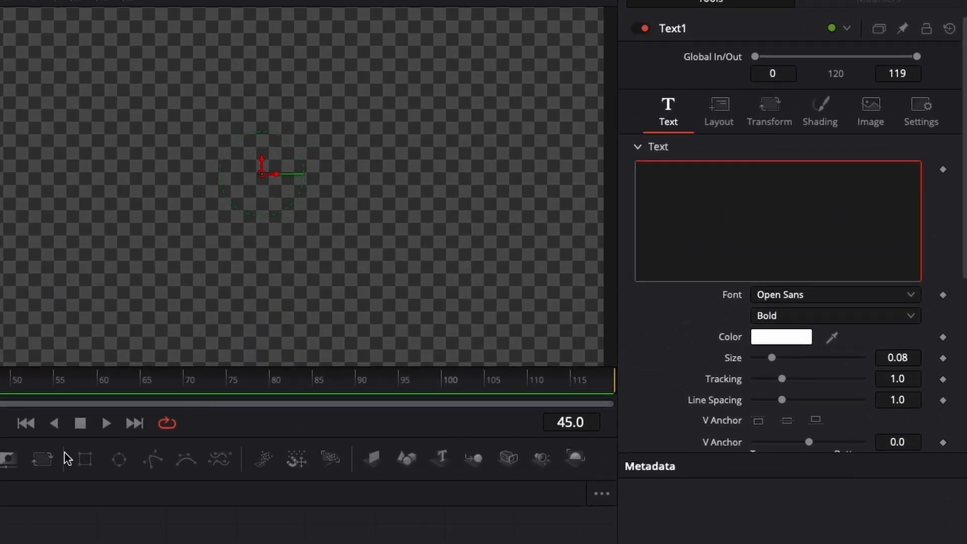
pyautogui.write('1.')
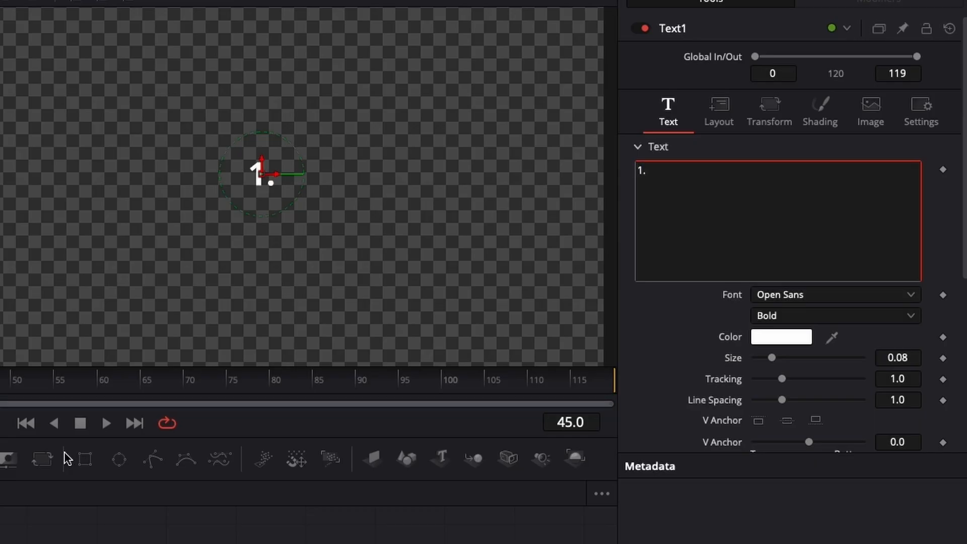
pyautogui.press('Return')
pyautogui.write('Project title')
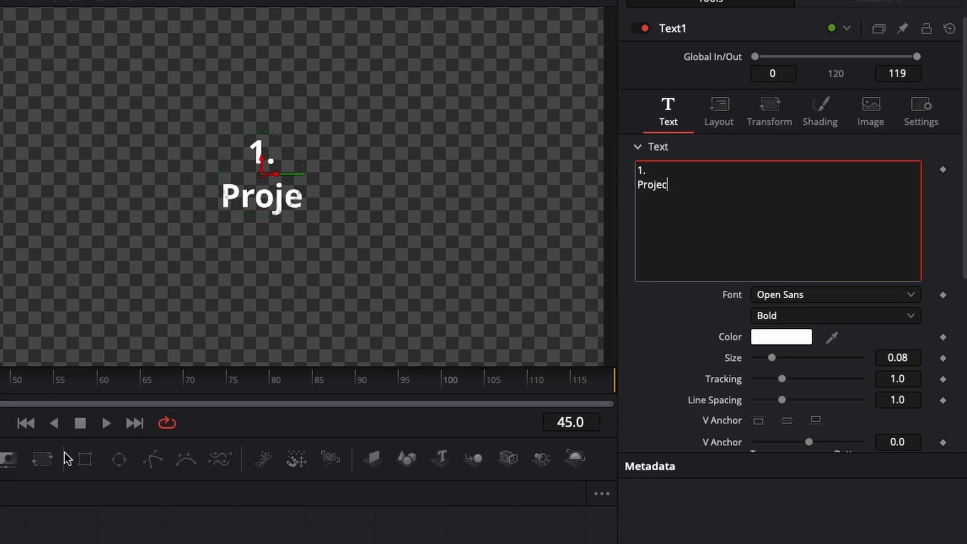
pyautogui.press('BackSpace')
pyautogui.press('BackSpace')
pyautogui.press('BackSpace')
pyautogui.press('BackSpace')
pyautogui.press('BackSpace')
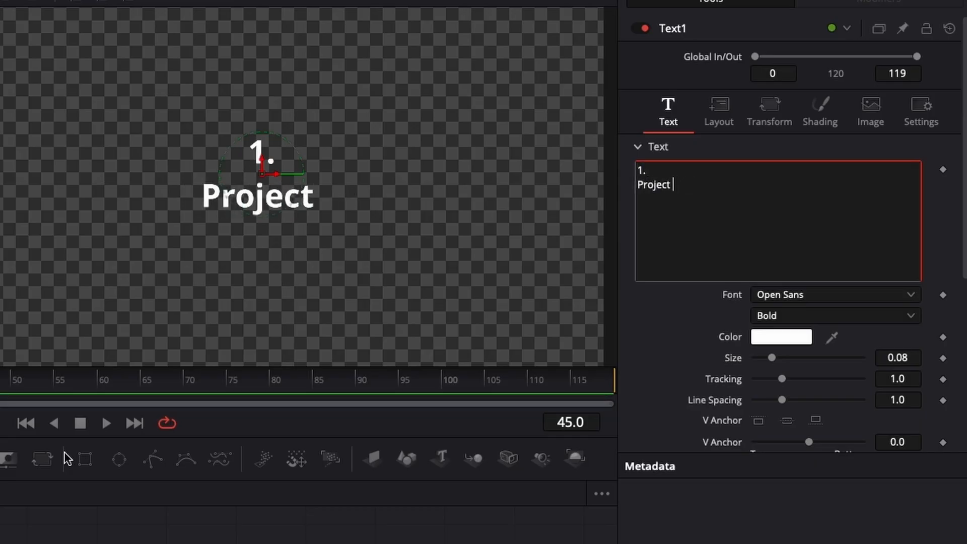
pyautogui.write('Title')
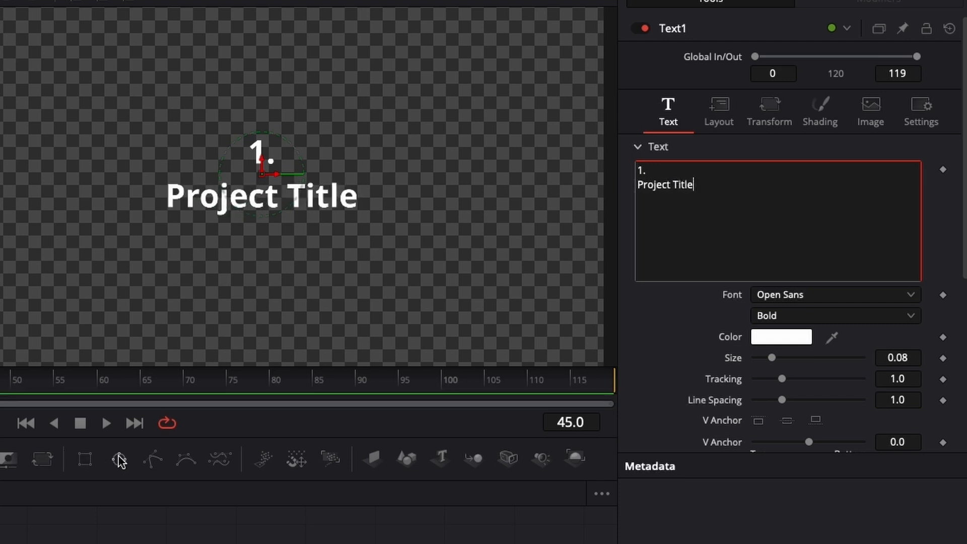
pyautogui.click(674, 383)
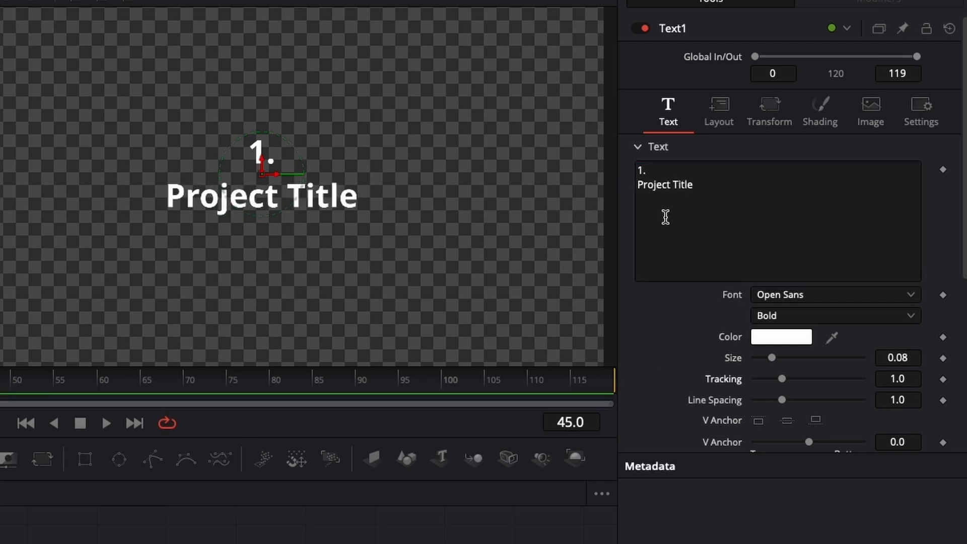
# Anchor the text to the left horizontally and to the top vertically, setting both anchors to -1.0.
pyautogui.moveTo(757, 454); pyautogui.dragTo(751, 543)
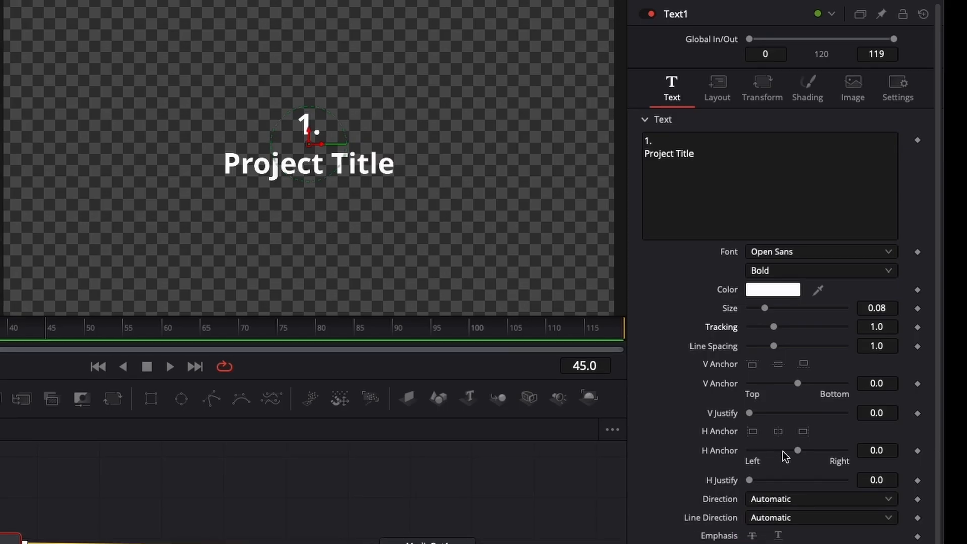
pyautogui.moveTo(794, 450); pyautogui.dragTo(733, 453)
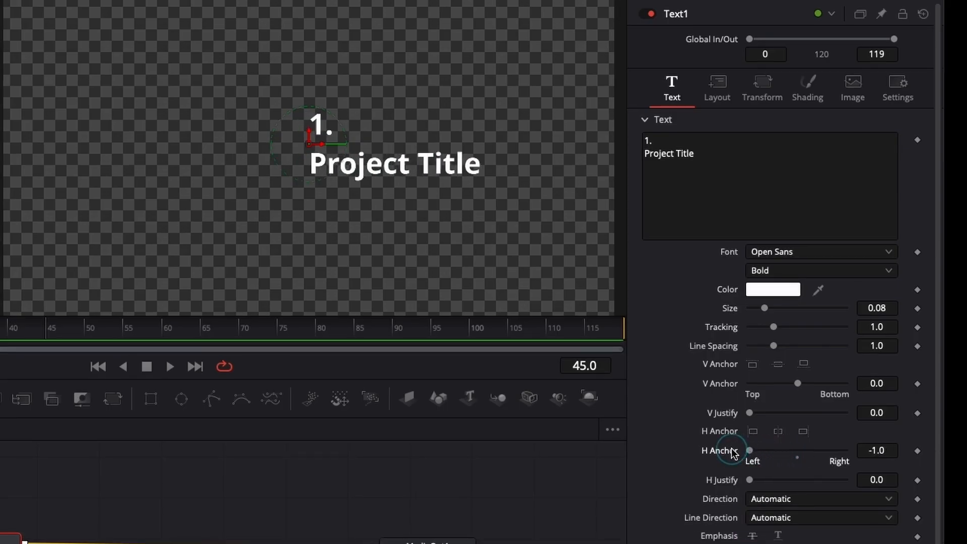
pyautogui.click(754, 367)
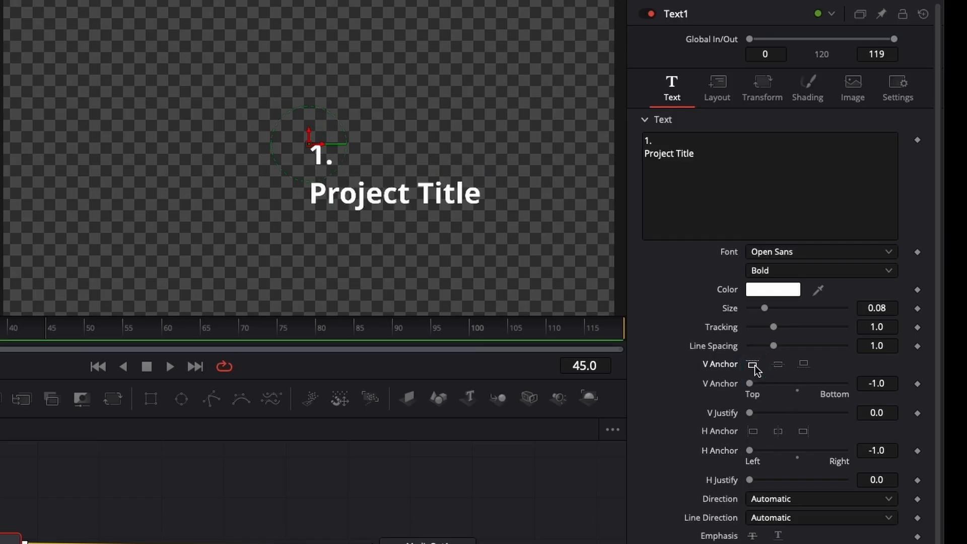
# Move the text's layout center to X 0.102 and Y 0.825.
pyautogui.click(720, 91)
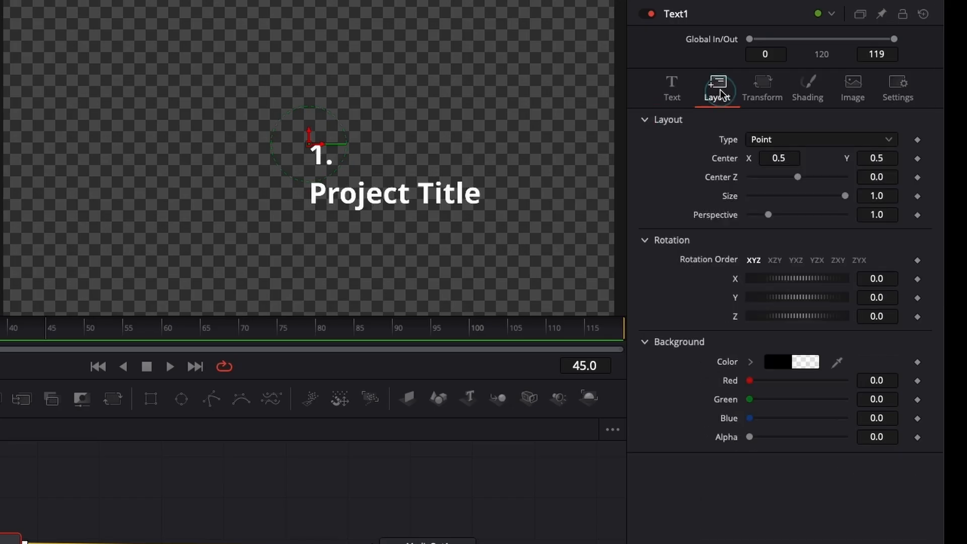
pyautogui.moveTo(792, 158); pyautogui.dragTo(490, 157)
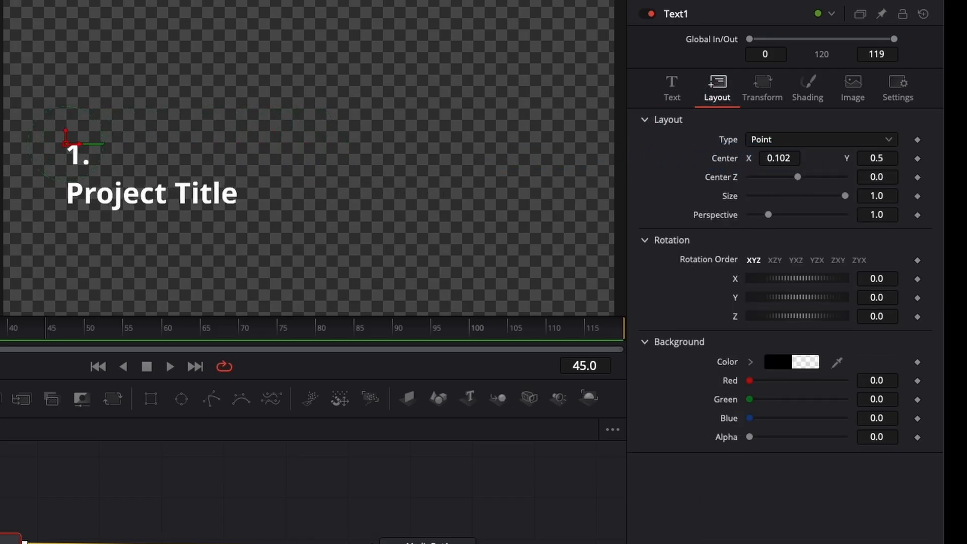
pyautogui.moveTo(889, 155); pyautogui.dragTo(931, 259)
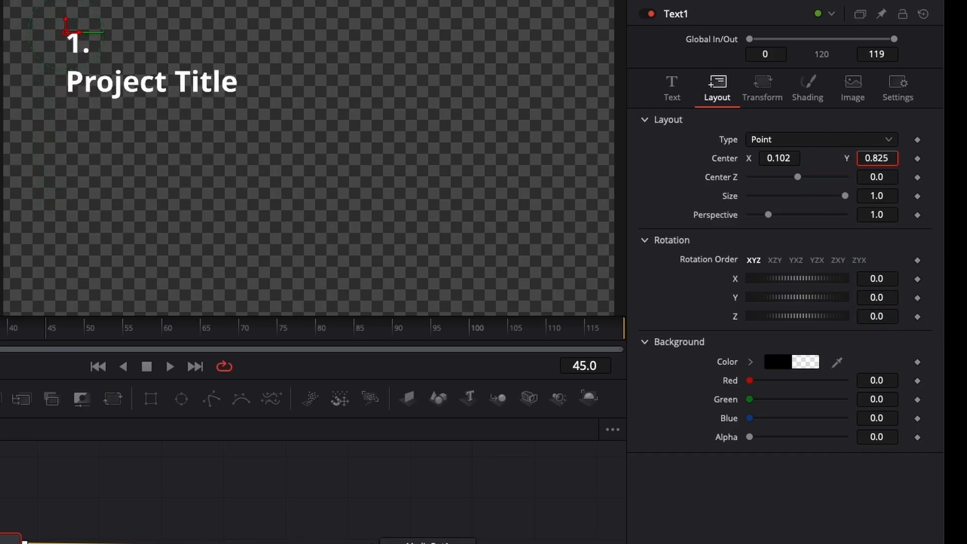
# Set the Text1 font to Bungee Regular and its line spacing to 1.261.
pyautogui.click(672, 86)
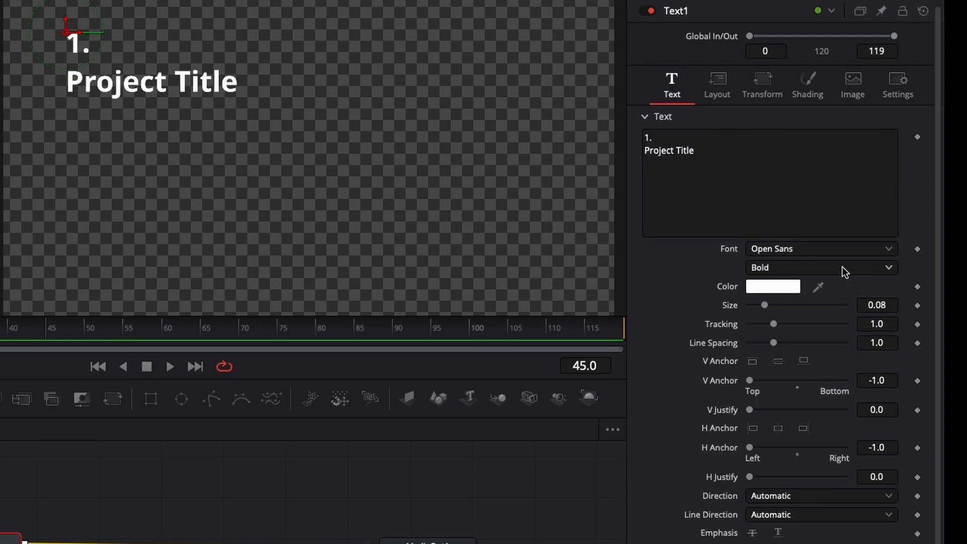
pyautogui.click(805, 251)
pyautogui.press('b')
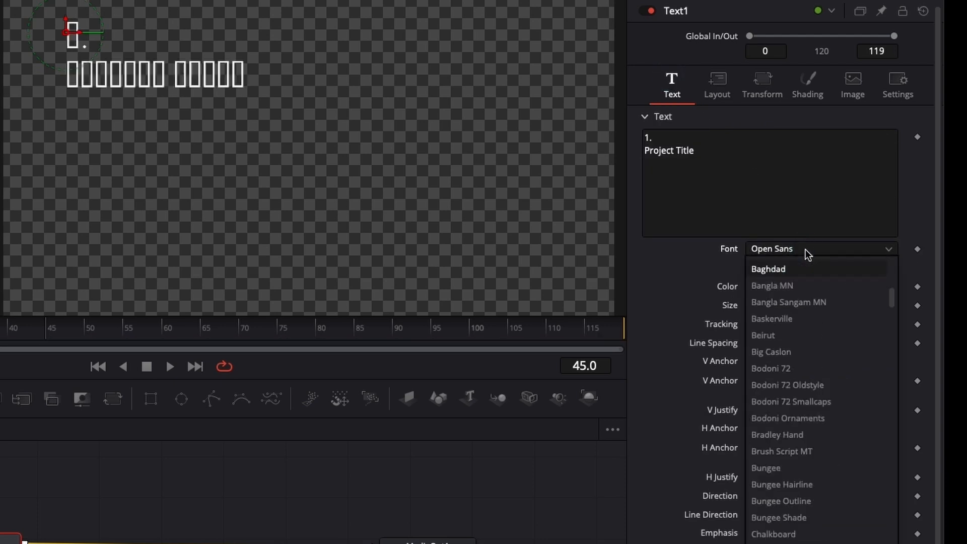
pyautogui.press('u')
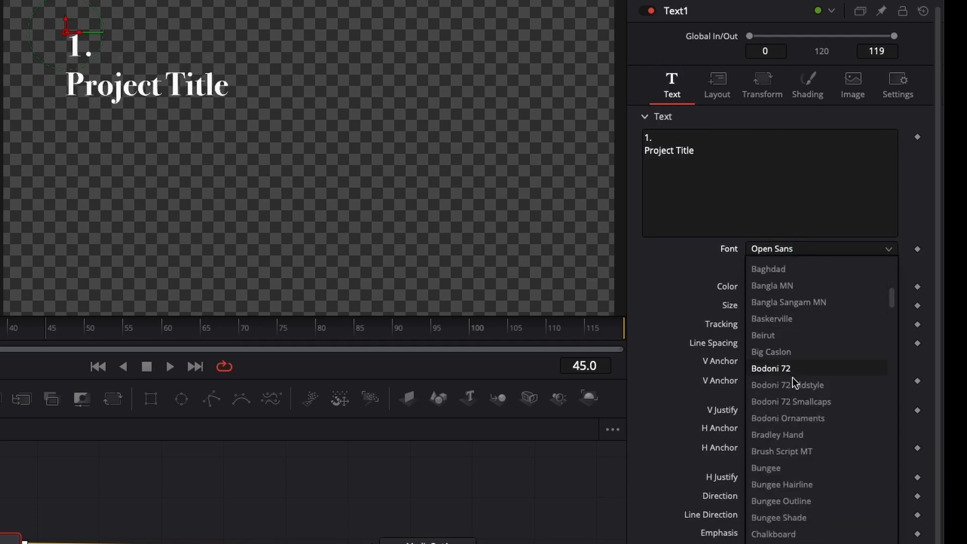
pyautogui.click(774, 468)
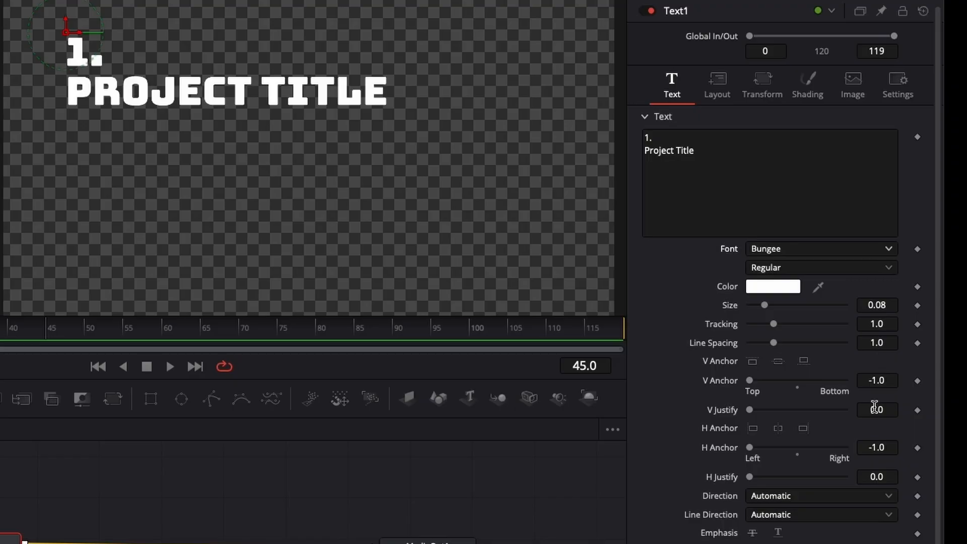
pyautogui.moveTo(876, 342); pyautogui.dragTo(937, 346)
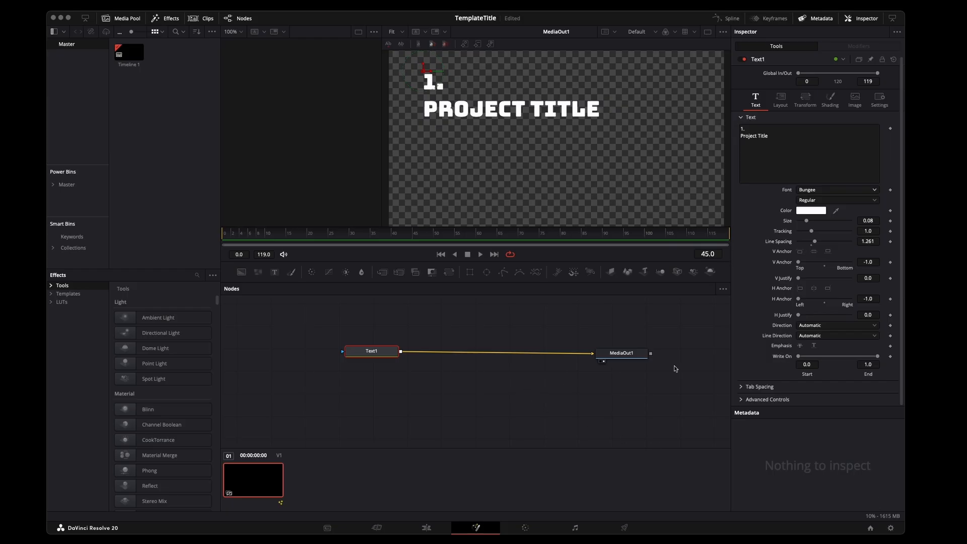
# Keyframe Text1's Write On end value at 1.0 on frame 30 and 0.0 on frame 0, and preview the animation.
pyautogui.moveTo(300, 233); pyautogui.dragTo(350, 237)
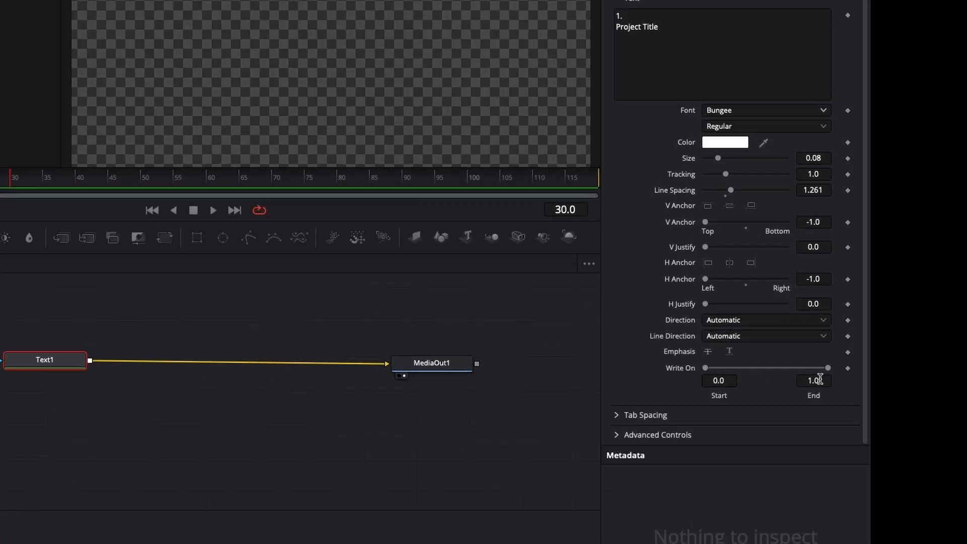
pyautogui.click(761, 394)
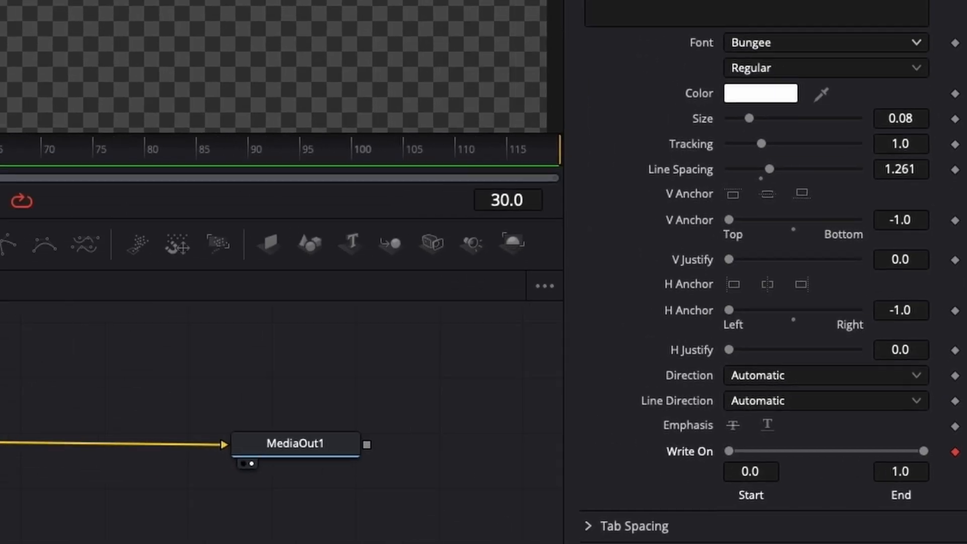
pyautogui.moveTo(239, 315); pyautogui.dragTo(0, 313)
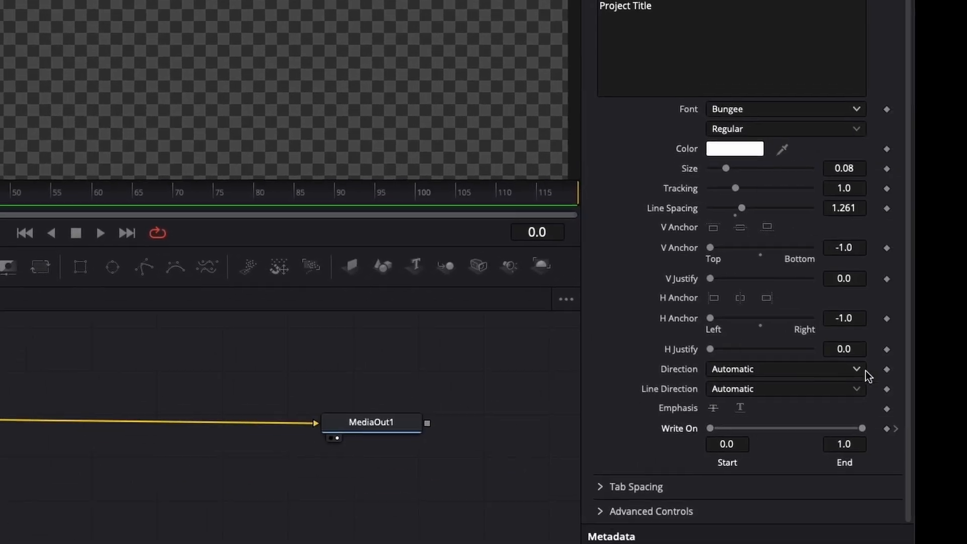
pyautogui.moveTo(859, 416); pyautogui.dragTo(717, 417)
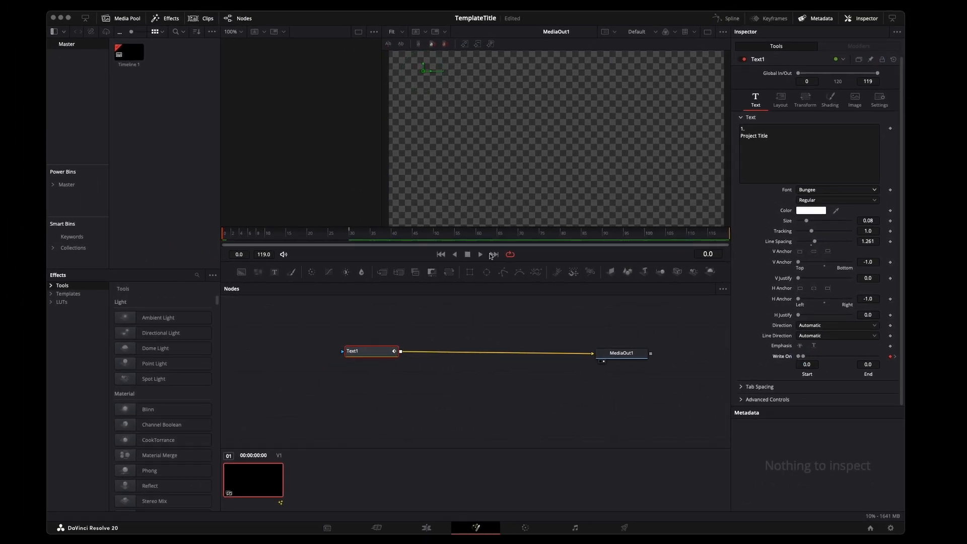
pyautogui.moveTo(238, 234); pyautogui.dragTo(358, 239)
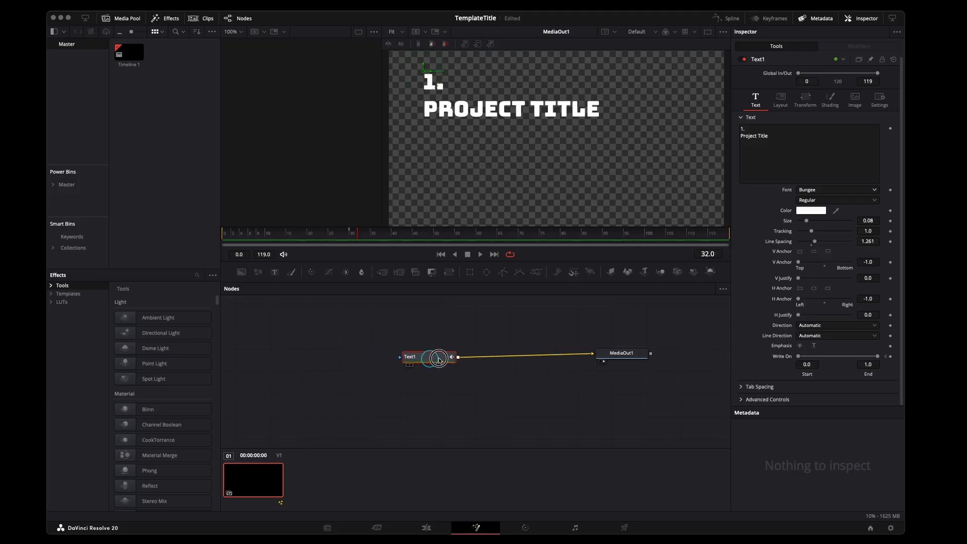
# Move the Text1 node up out of the way and add a Loader node to the composition.
pyautogui.moveTo(428, 353); pyautogui.dragTo(525, 321)
pyautogui.click(430, 336)
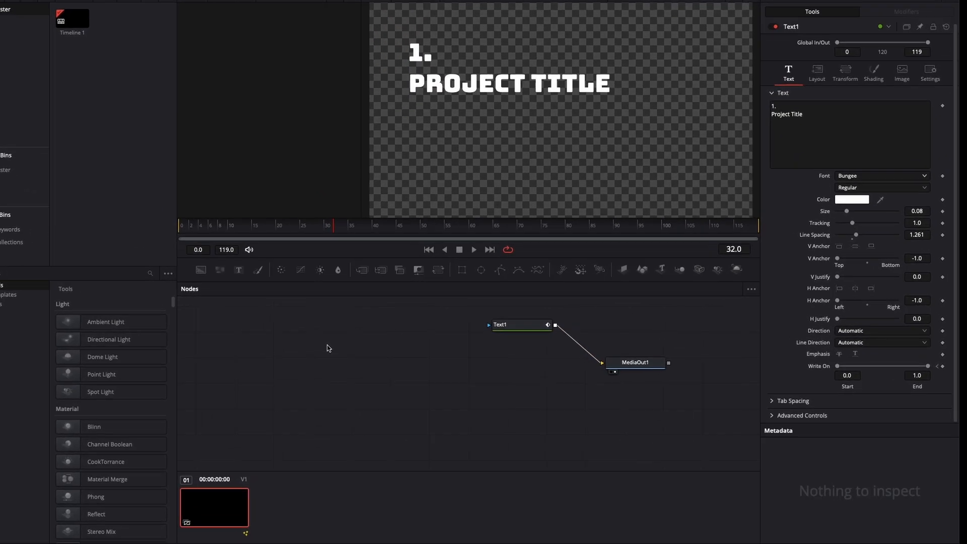
pyautogui.hotkey('shift', 'space')
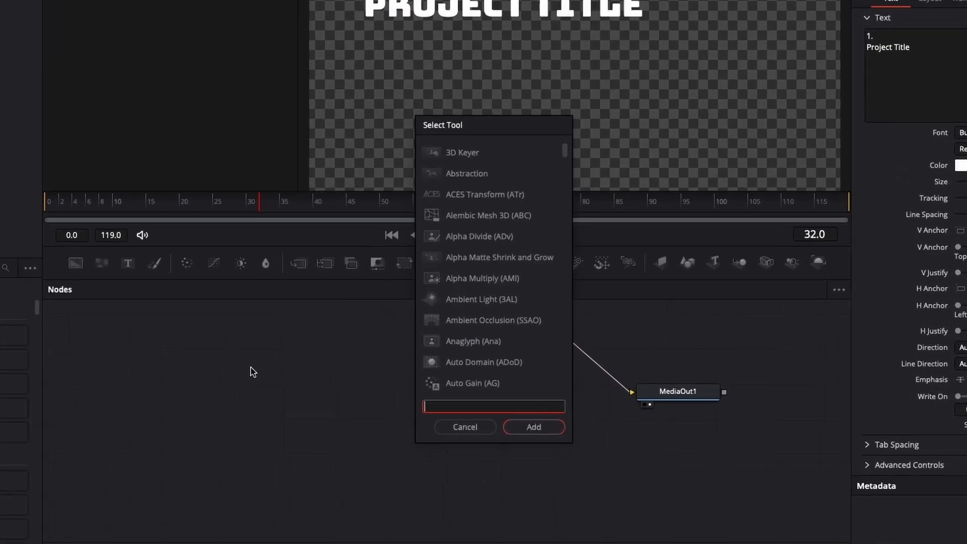
pyautogui.write('load')
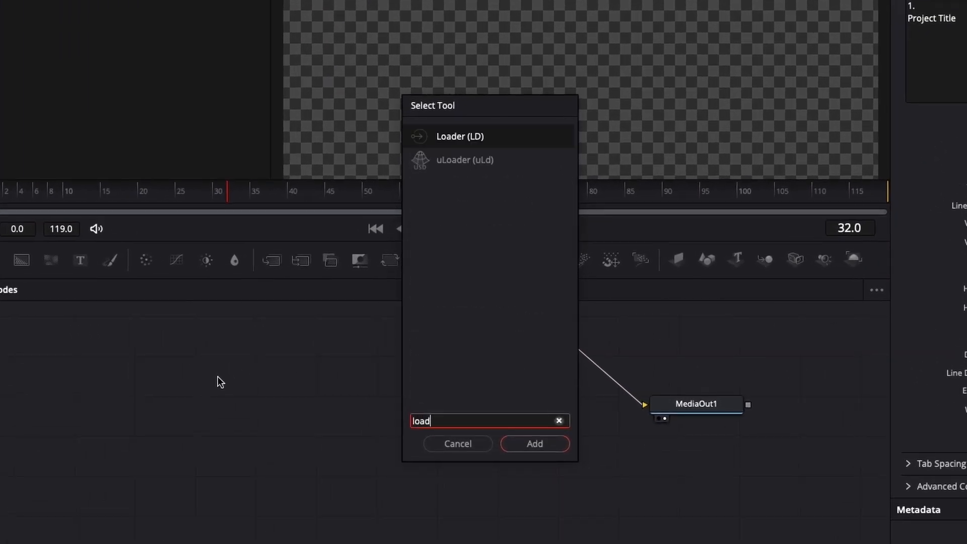
pyautogui.click(463, 135)
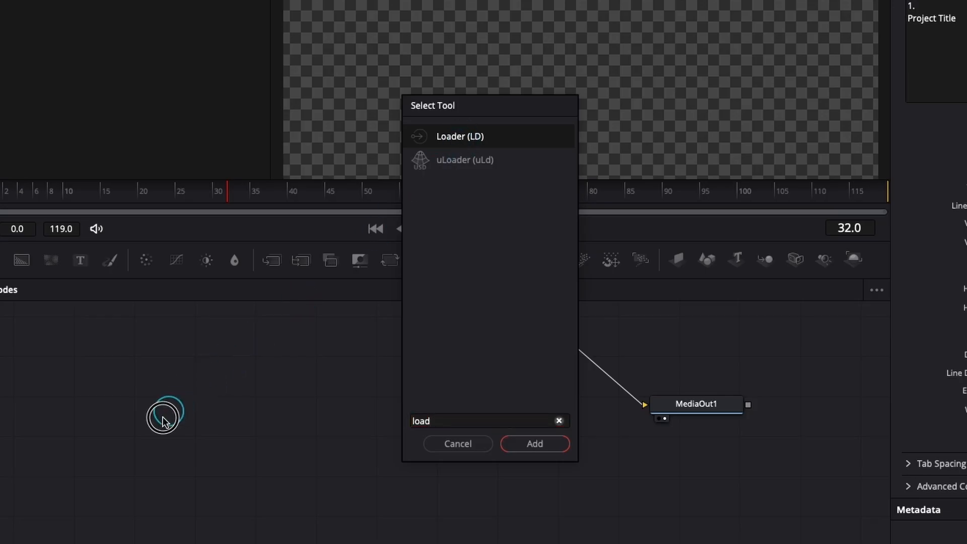
pyautogui.click(467, 140)
pyautogui.click(541, 459)
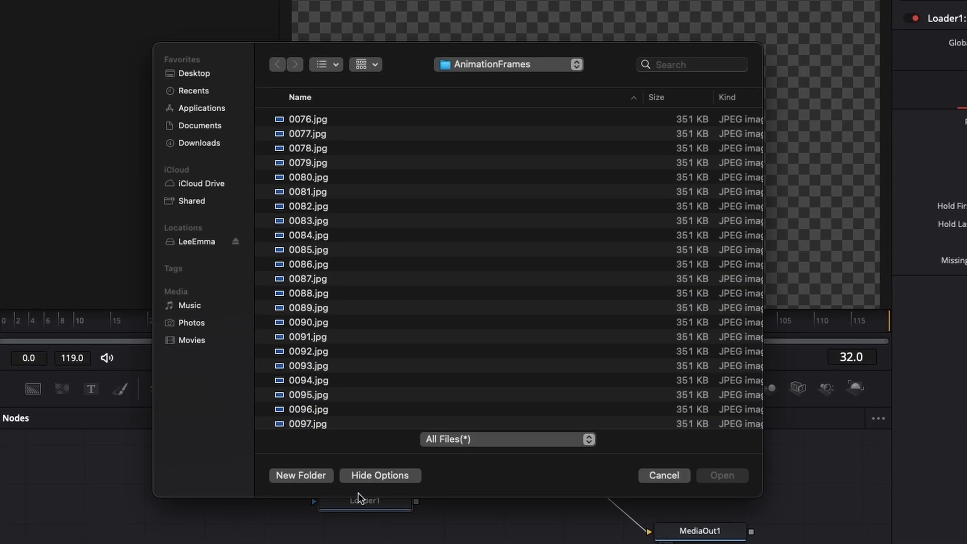
# Load the image sequence starting with 0076.jpg from the AnimationFrames folder on the Desktop, and move the loader node away from Text1.
pyautogui.click(229, 75)
pyautogui.doubleClick(312, 121)
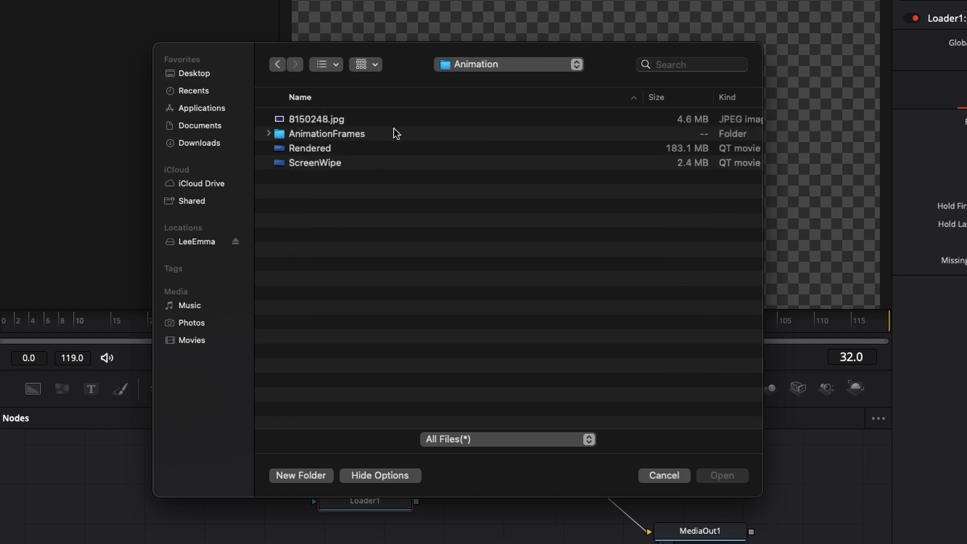
pyautogui.doubleClick(325, 133)
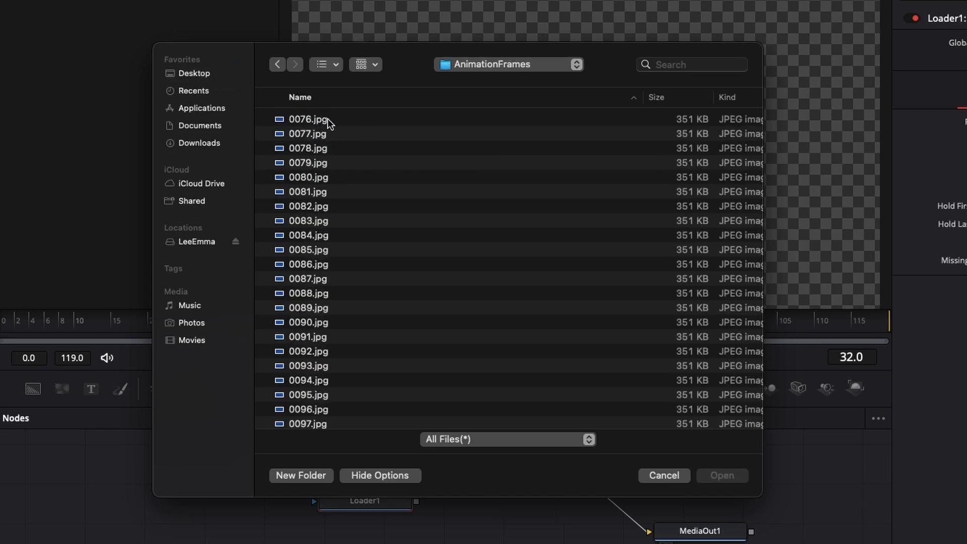
pyautogui.click(327, 121)
pyautogui.click(712, 475)
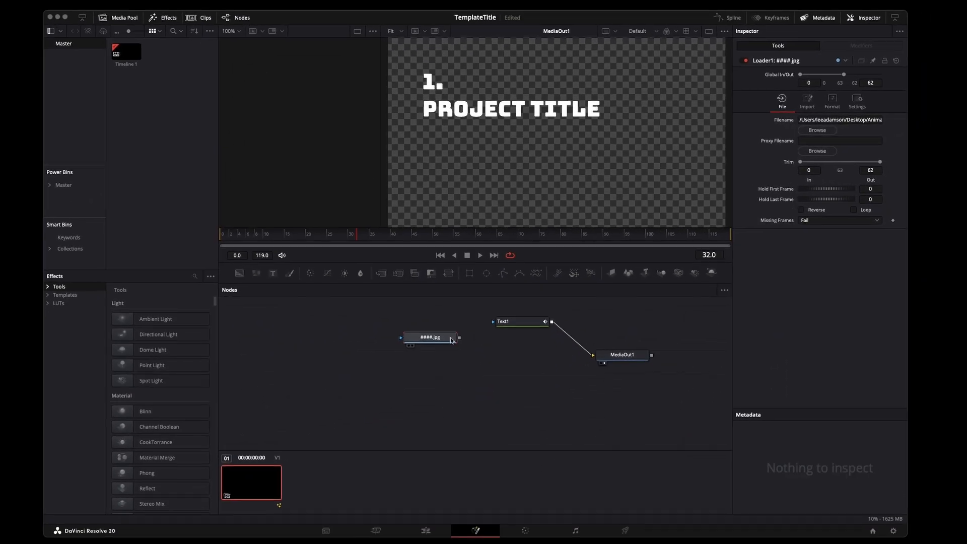
pyautogui.click(365, 503)
pyautogui.moveTo(392, 339); pyautogui.dragTo(342, 361)
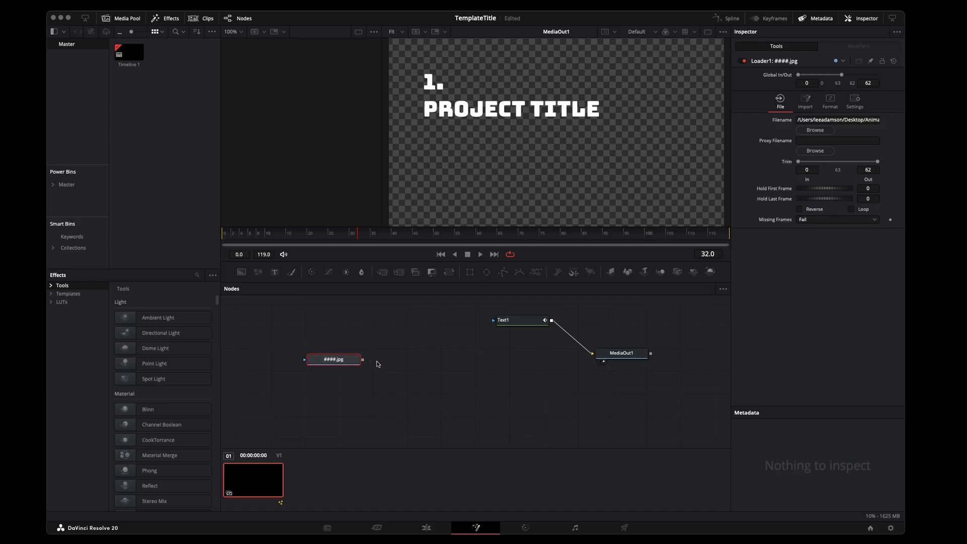
# Disconnect Text1 from MediaOut1, connect the image sequence loader to MediaOut1 instead, and scrub through the animation.
pyautogui.click(393, 361)
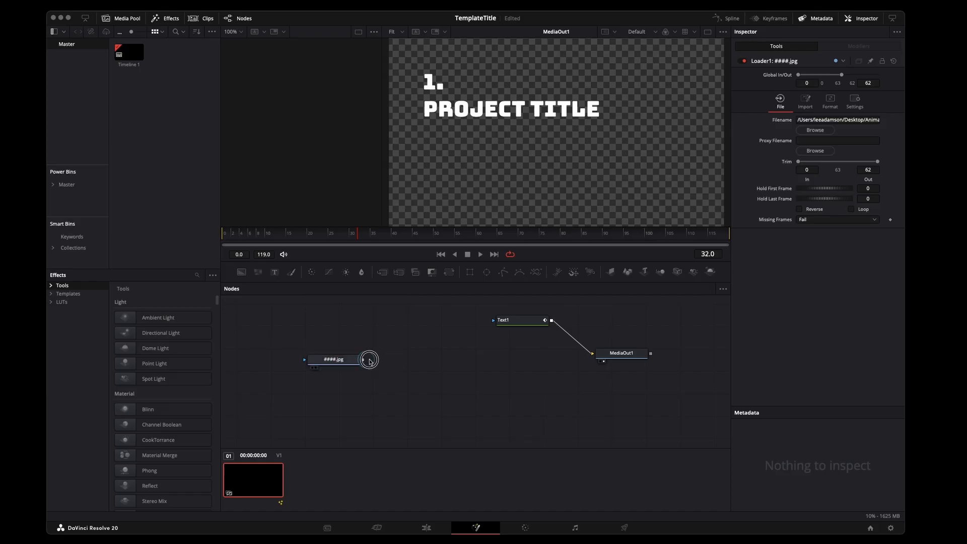
pyautogui.moveTo(370, 361); pyautogui.dragTo(541, 351)
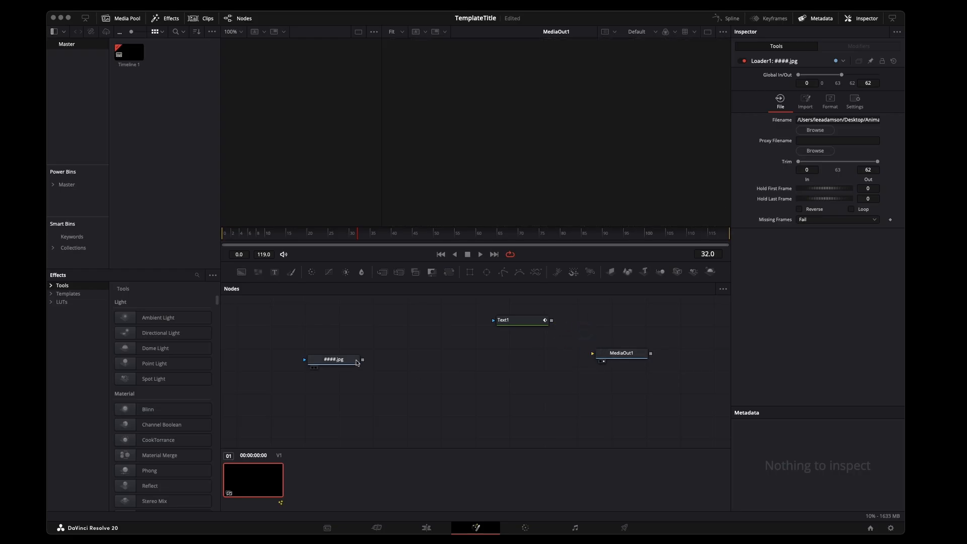
pyautogui.moveTo(364, 361); pyautogui.dragTo(593, 353)
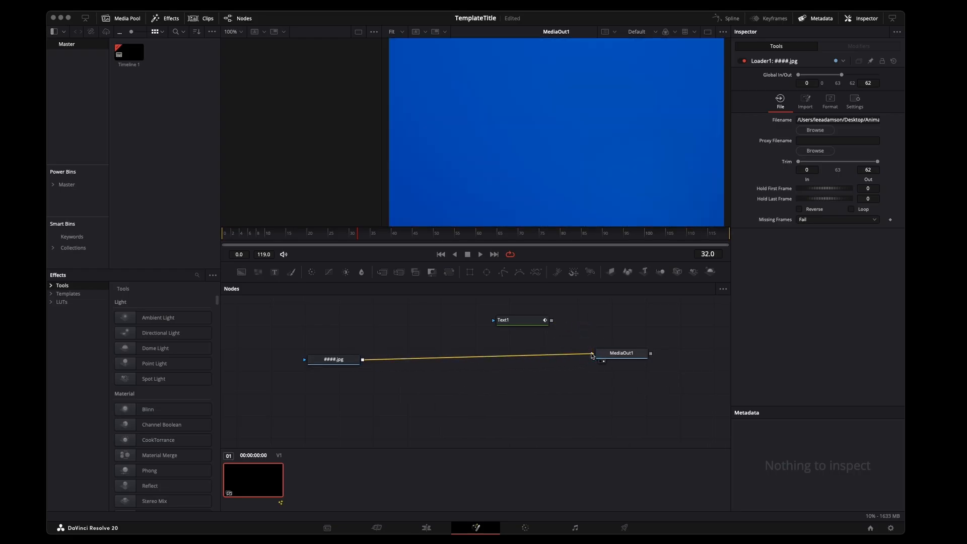
pyautogui.moveTo(232, 237); pyautogui.dragTo(479, 252)
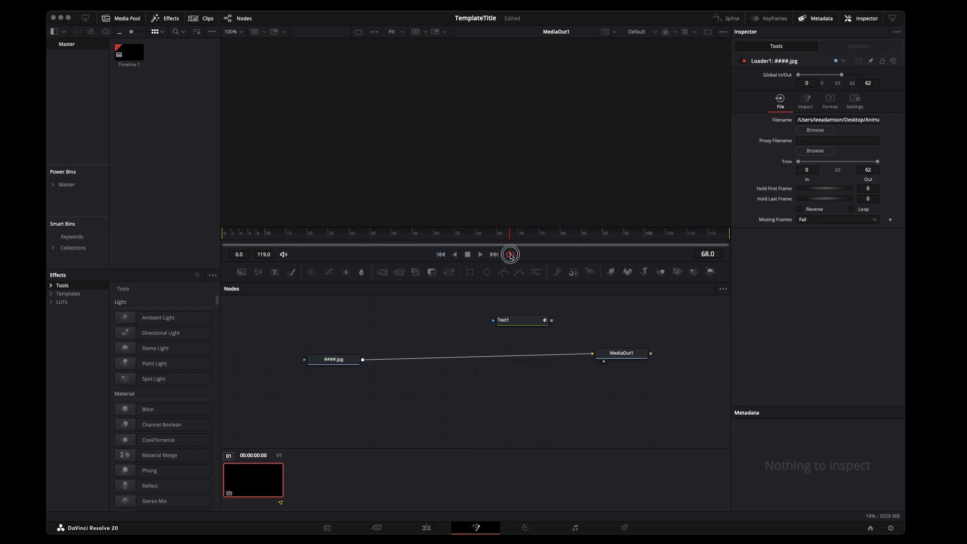
pyautogui.moveTo(367, 252); pyautogui.dragTo(227, 245)
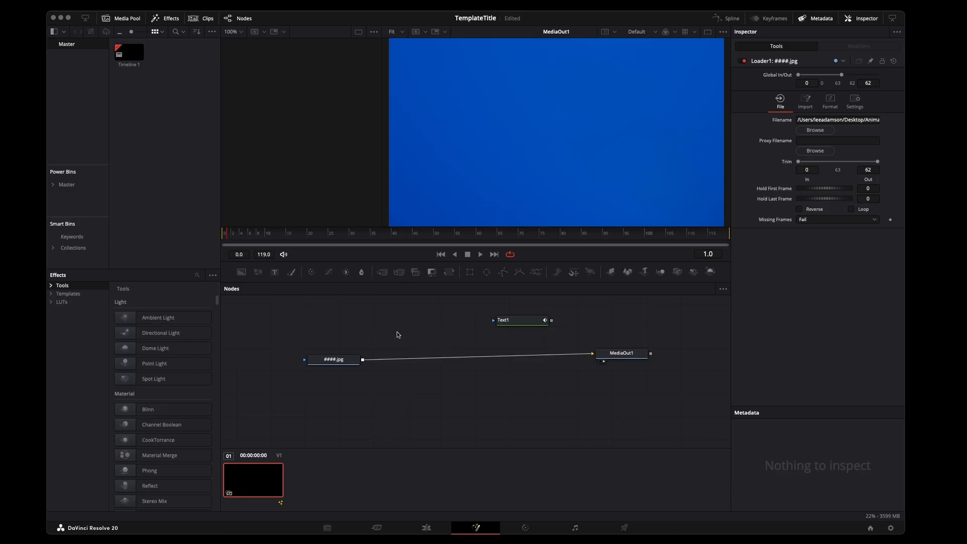
# Add a Merge node and place it between the loader and MediaOut1 nodes.
pyautogui.hotkey('shift', 'space')
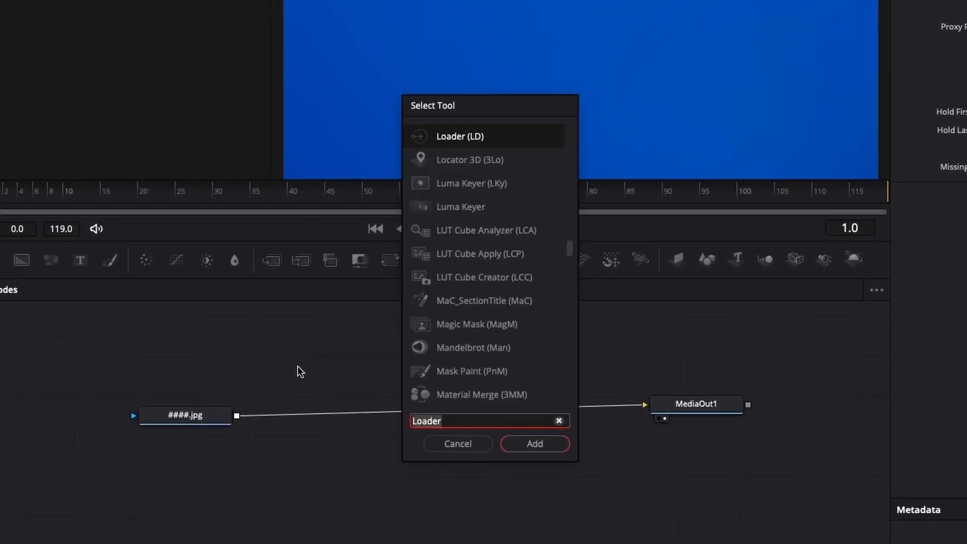
pyautogui.write('merge')
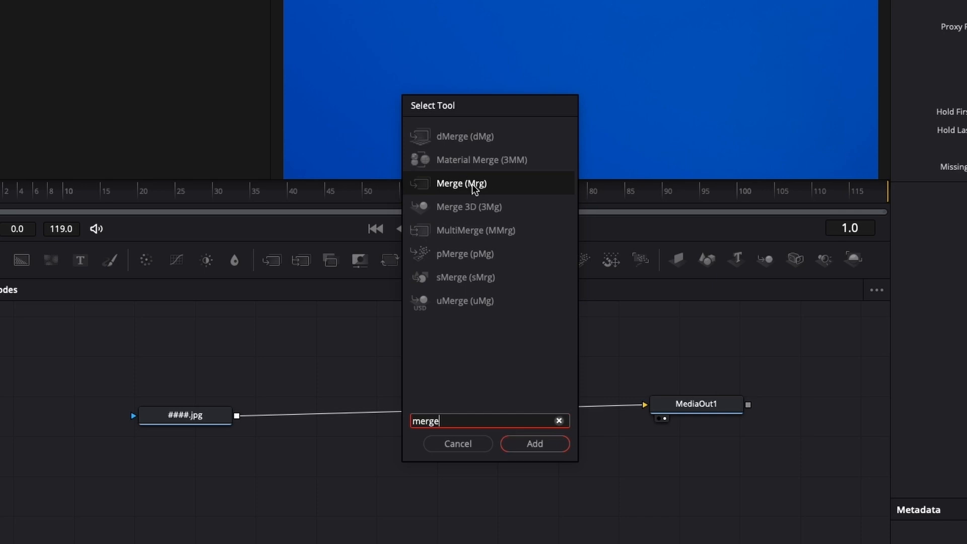
pyautogui.click(473, 188)
pyautogui.click(525, 445)
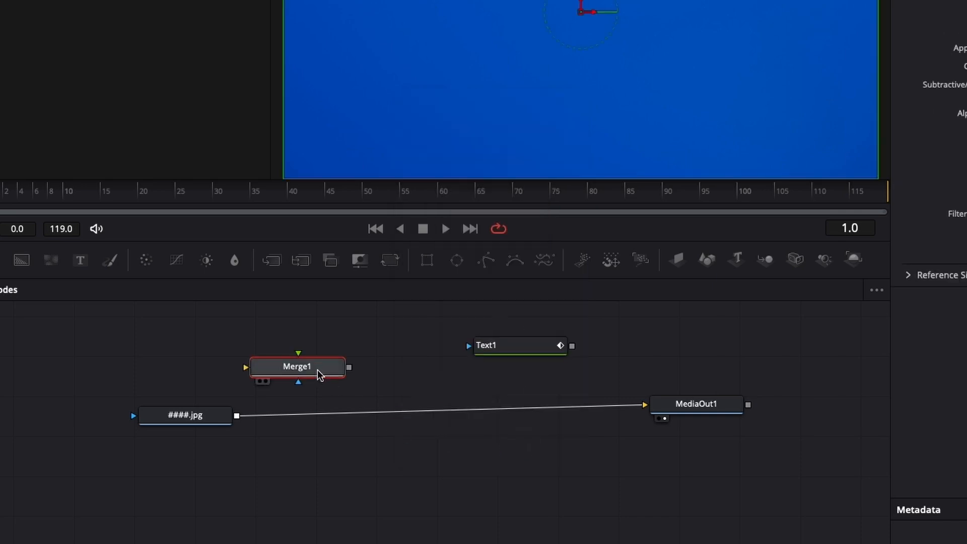
pyautogui.moveTo(315, 369); pyautogui.dragTo(459, 440)
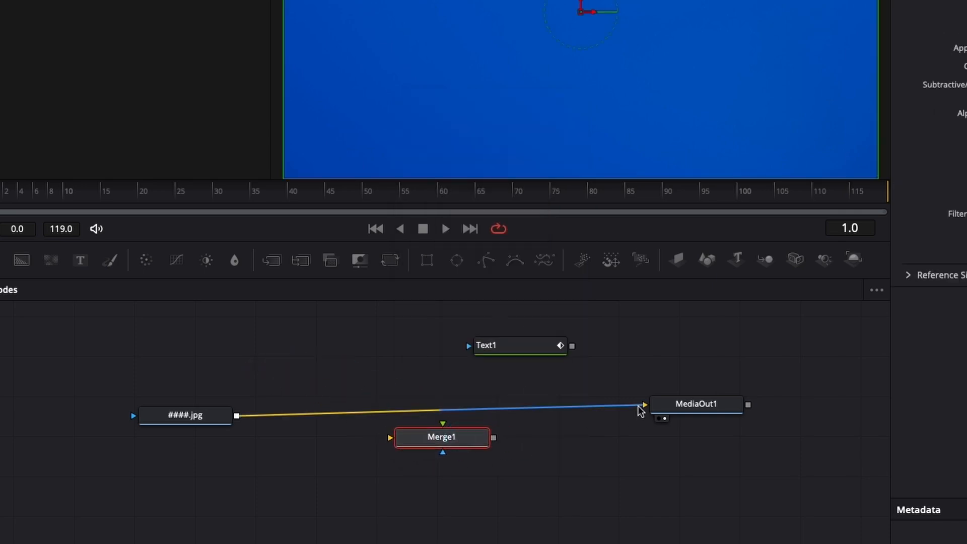
# Connect the loader to Merge1's background input, Text1 to its foreground input, and Merge1's output to MediaOut1.
pyautogui.moveTo(641, 410); pyautogui.dragTo(389, 437)
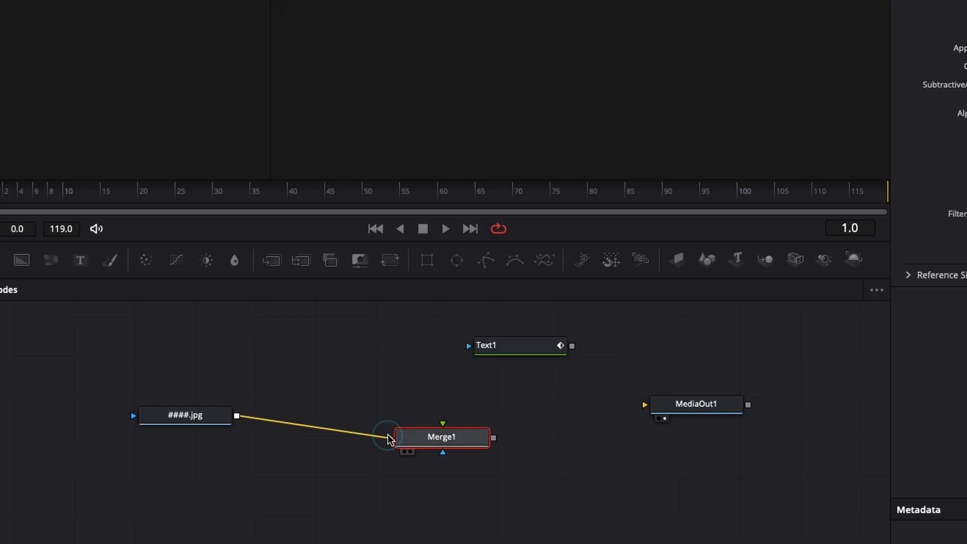
pyautogui.moveTo(572, 348); pyautogui.dragTo(442, 424)
pyautogui.moveTo(498, 439); pyautogui.dragTo(644, 405)
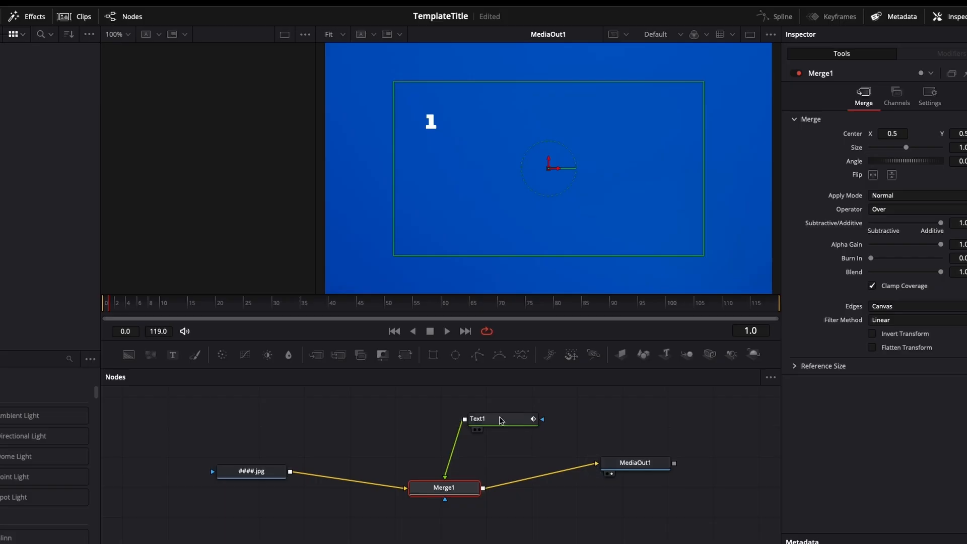
# Tidy the node graph by placing Text1 directly above Merge1 and aligning Merge1 and MediaOut1 with the loader.
pyautogui.moveTo(501, 421); pyautogui.dragTo(445, 418)
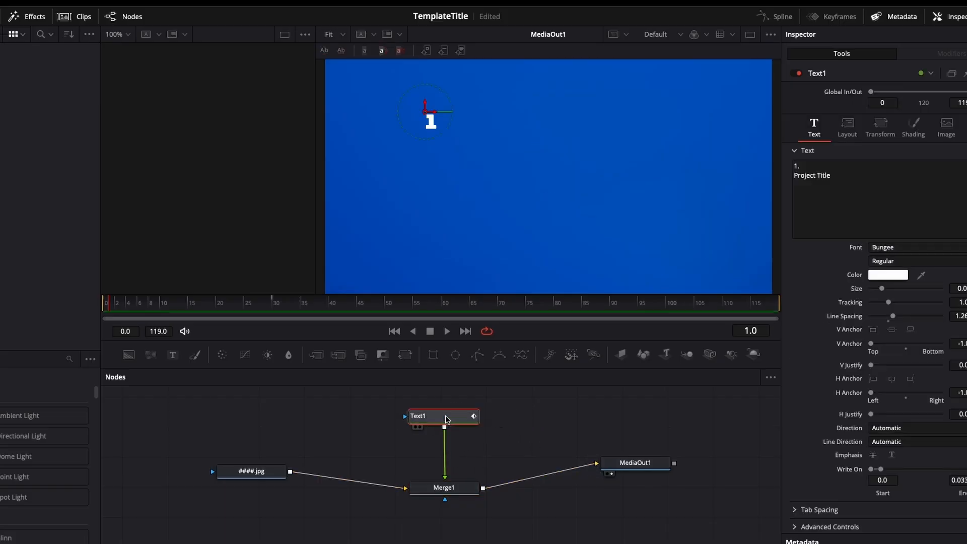
pyautogui.moveTo(445, 487); pyautogui.dragTo(444, 473)
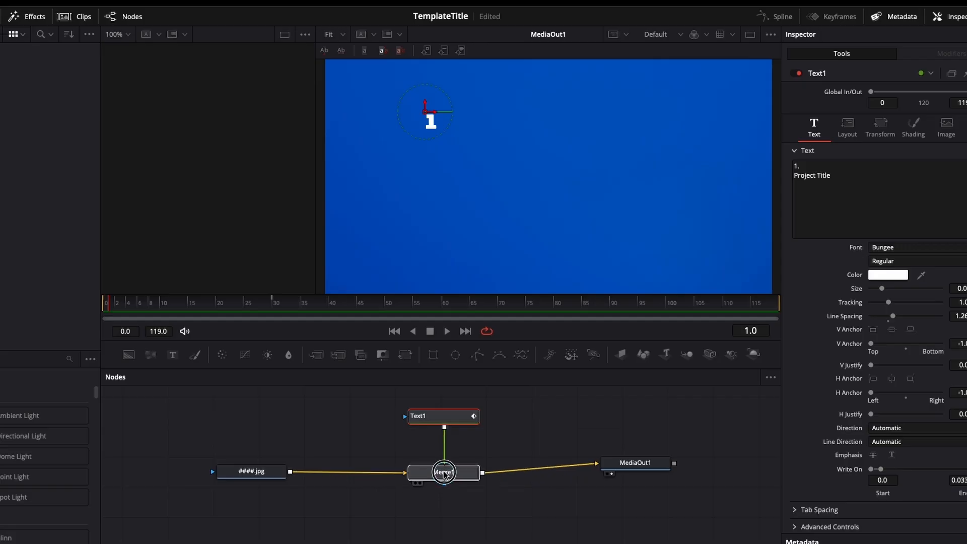
pyautogui.moveTo(629, 463); pyautogui.dragTo(628, 473)
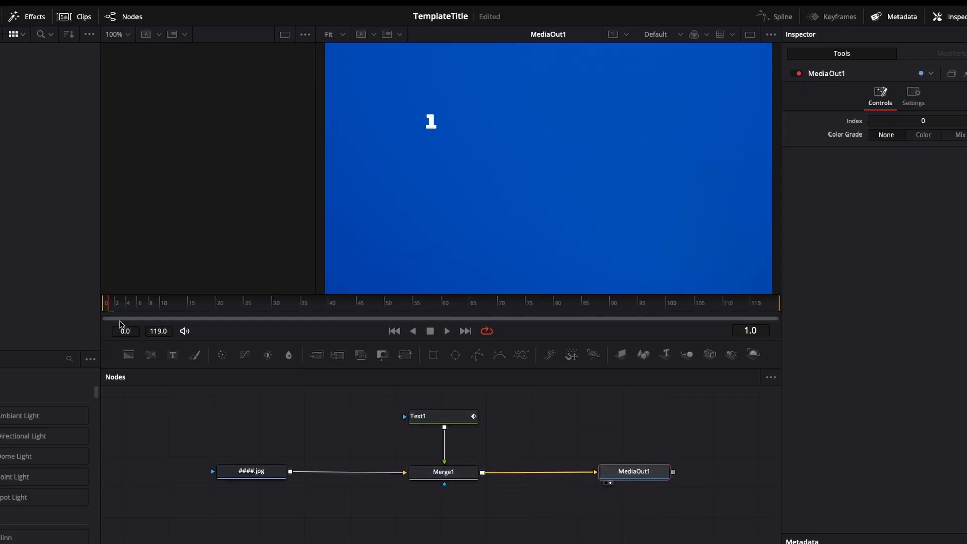
# At frame 50, set Text1's layout center to X -0.064, Y 0.922 to place the title near the image's upper-left corner.
pyautogui.moveTo(114, 307); pyautogui.dragTo(386, 335)
pyautogui.click(455, 421)
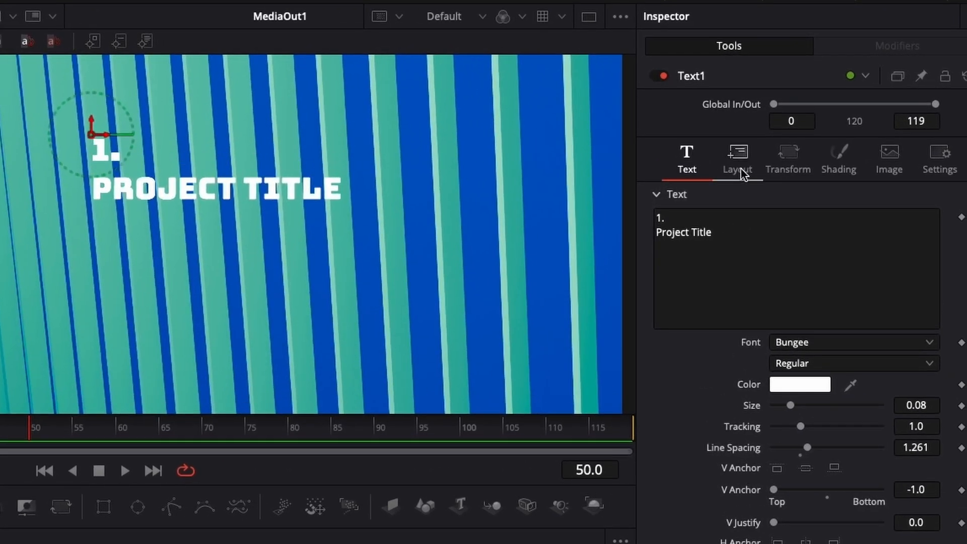
pyautogui.click(738, 166)
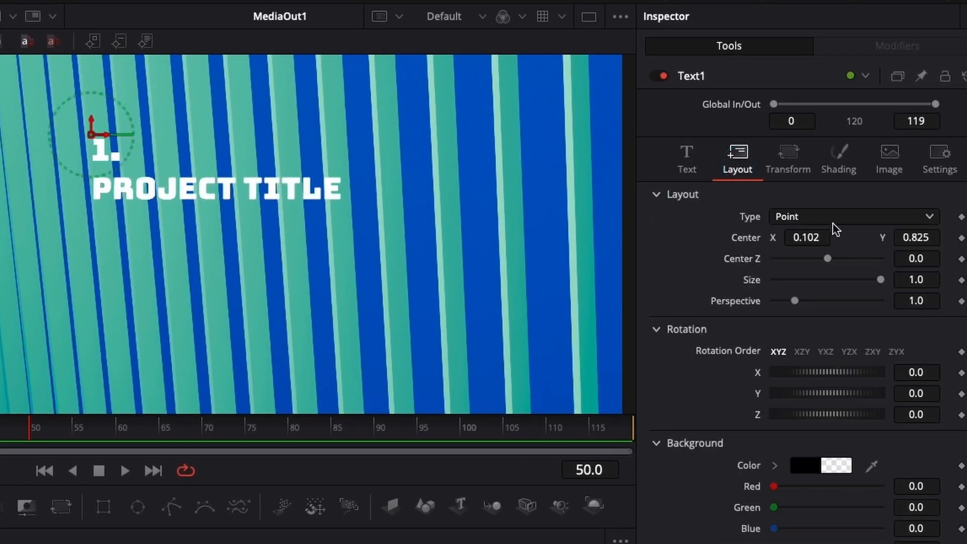
pyautogui.moveTo(808, 237); pyautogui.dragTo(676, 237)
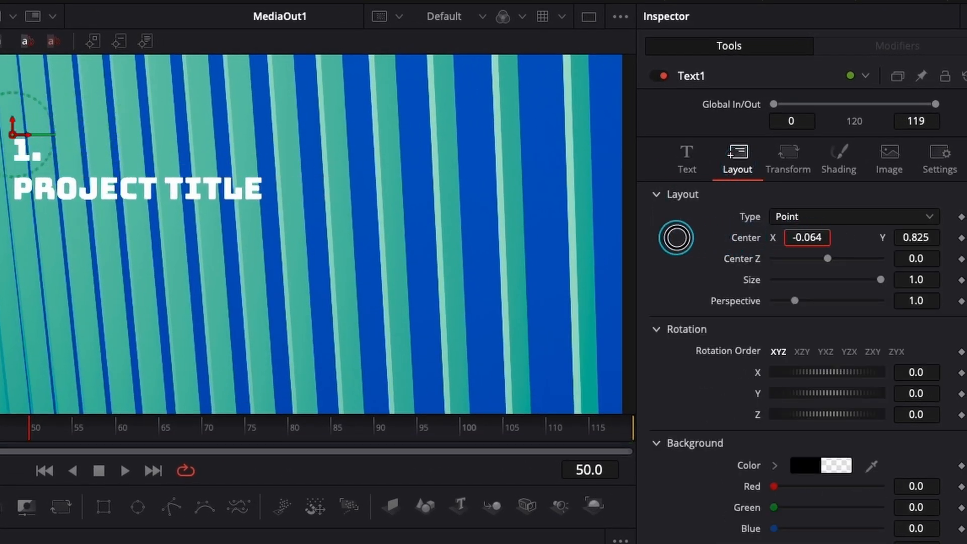
pyautogui.moveTo(927, 237)
pyautogui.mouseDown()
pyautogui.moveTo(891, 235)
pyautogui.moveTo(964, 237)
pyautogui.moveTo(929, 235)
pyautogui.mouseUp()
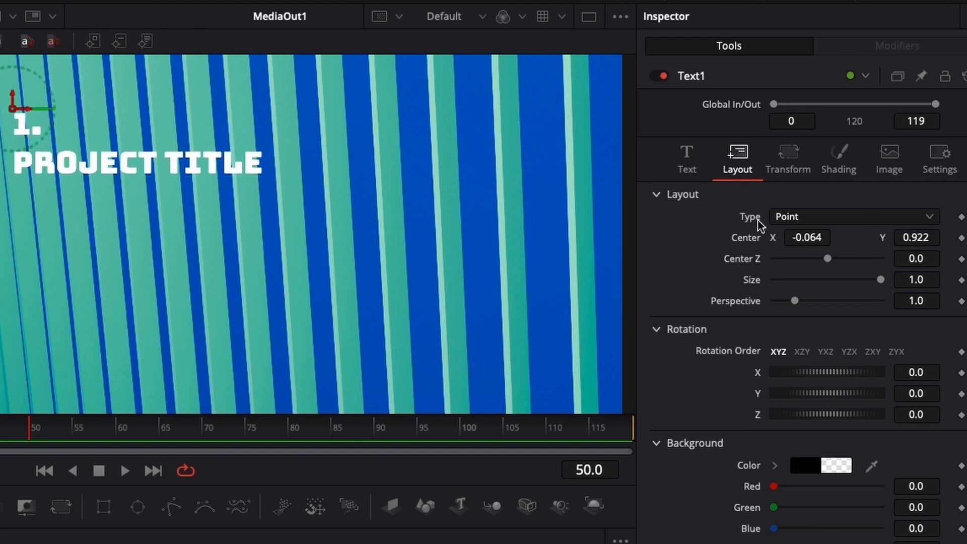
# Set Text1's text size to 0.1042 and bring the playhead back to frame 0.
pyautogui.click(685, 160)
pyautogui.moveTo(923, 407); pyautogui.dragTo(957, 407)
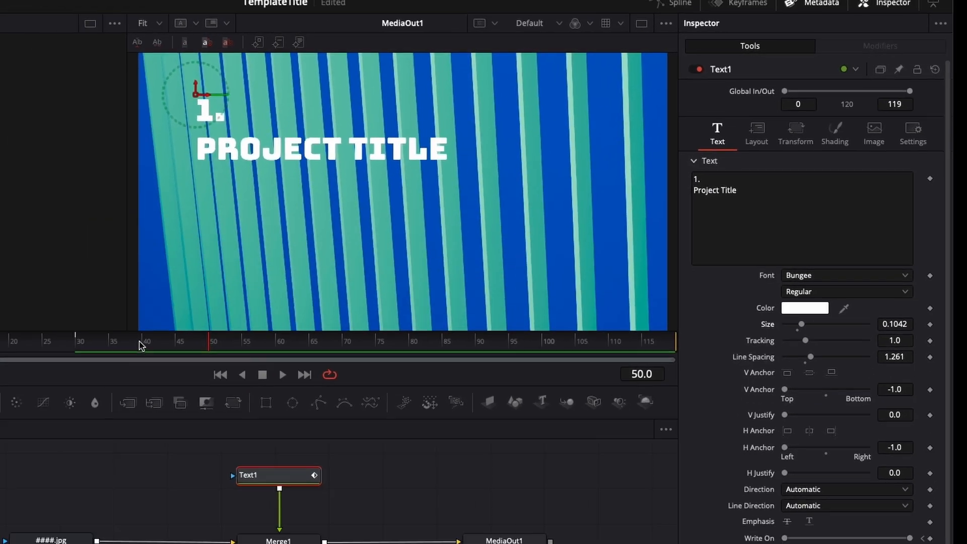
pyautogui.moveTo(142, 345); pyautogui.dragTo(212, 249)
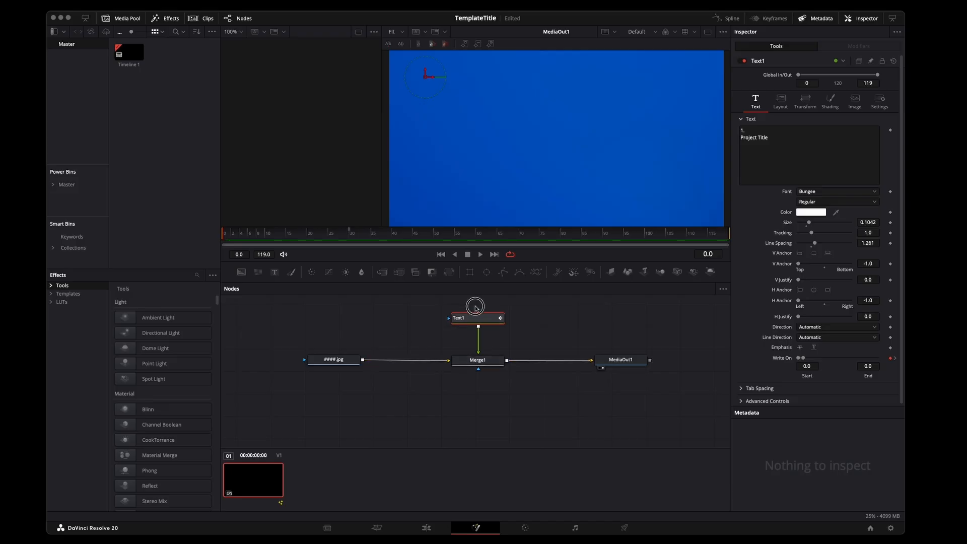
# Move Text1 and Merge1 together closer to MediaOut1, leaving more room after the image-sequence loader.
pyautogui.keyDown('ctrl'); pyautogui.click(484, 362); pyautogui.keyUp('ctrl')
pyautogui.moveTo(484, 361); pyautogui.dragTo(529, 362)
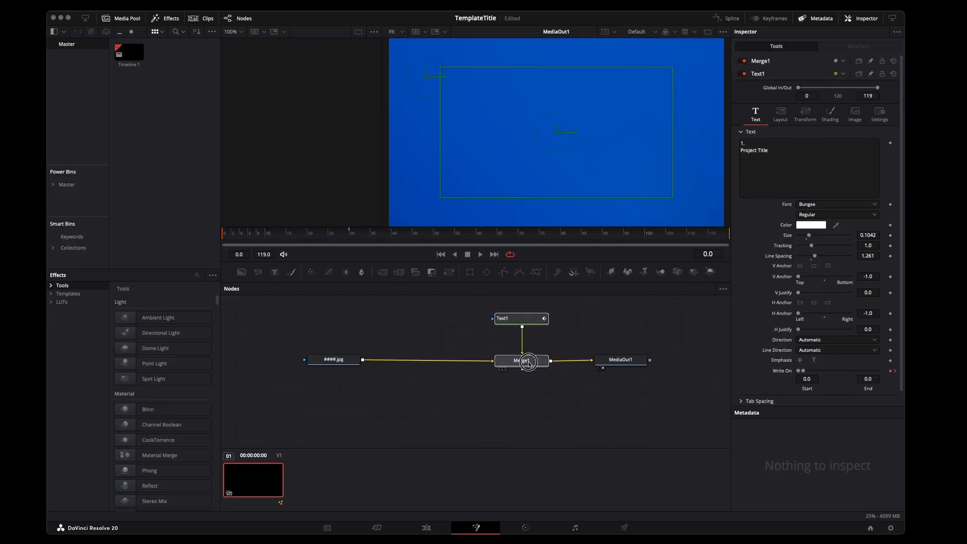
pyautogui.click(529, 362)
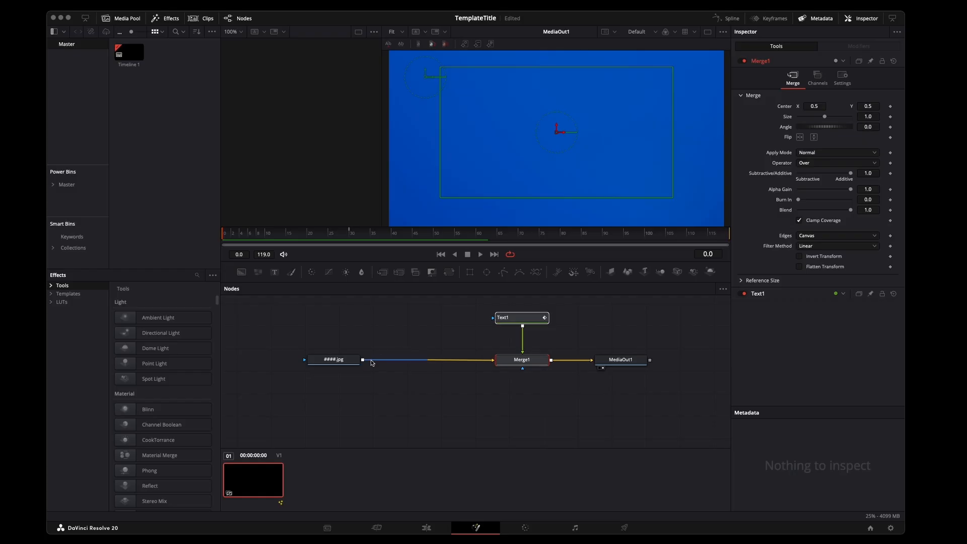
pyautogui.click(385, 331)
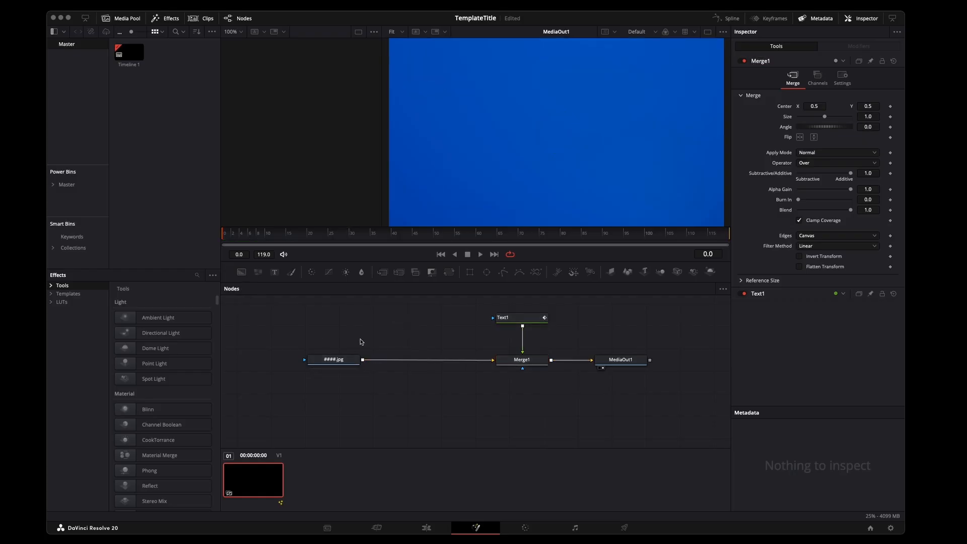
# Add a Brightness / Contrast node to the node graph.
pyautogui.hotkey('shift', 'space')
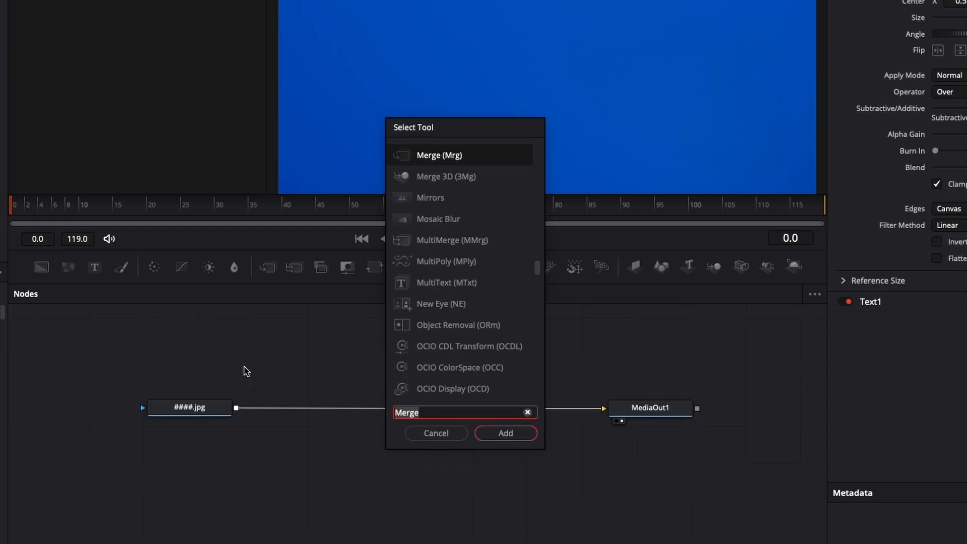
pyautogui.write('bri')
pyautogui.click(447, 158)
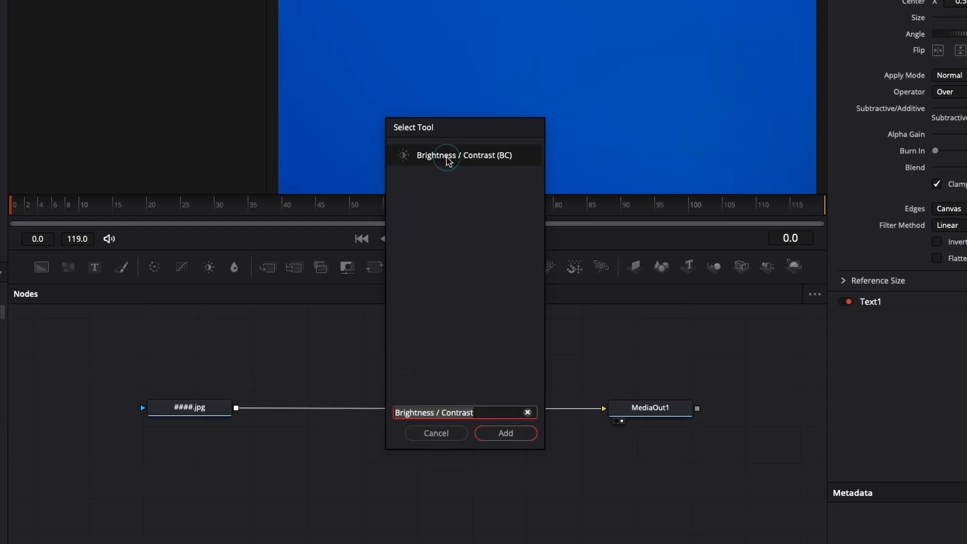
pyautogui.click(506, 439)
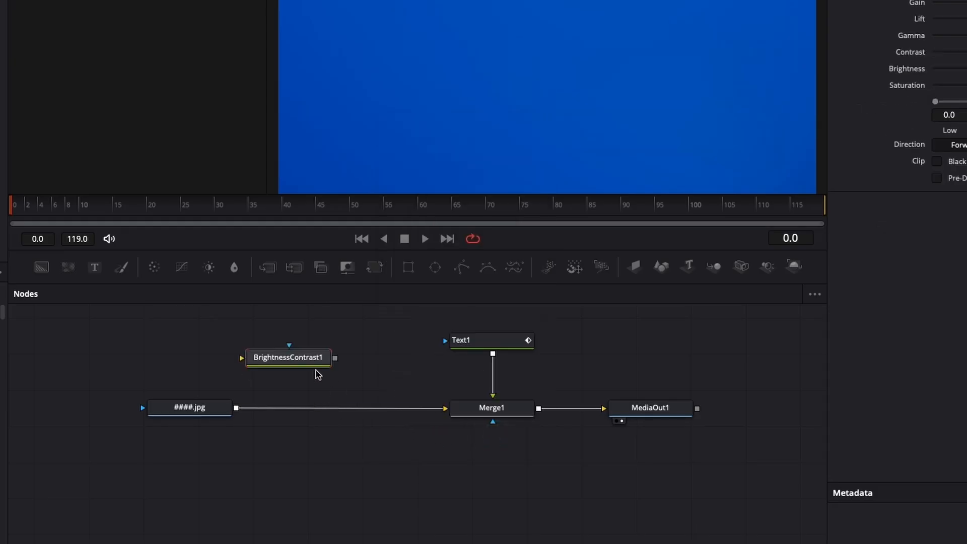
# Shift the loader away from Merge1, break their connection, and wire BrightnessContrast1 in between them.
pyautogui.moveTo(197, 412); pyautogui.dragTo(143, 411)
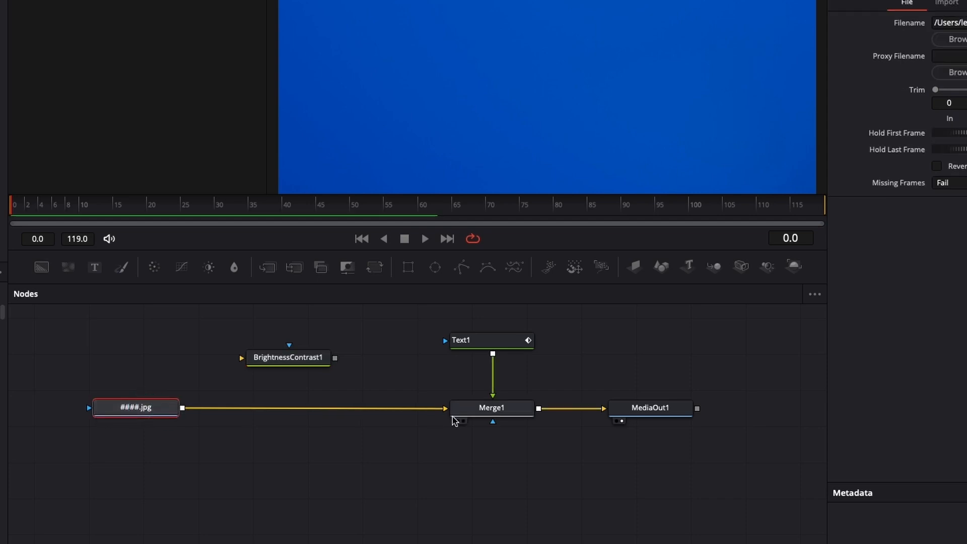
pyautogui.moveTo(445, 408); pyautogui.dragTo(240, 362)
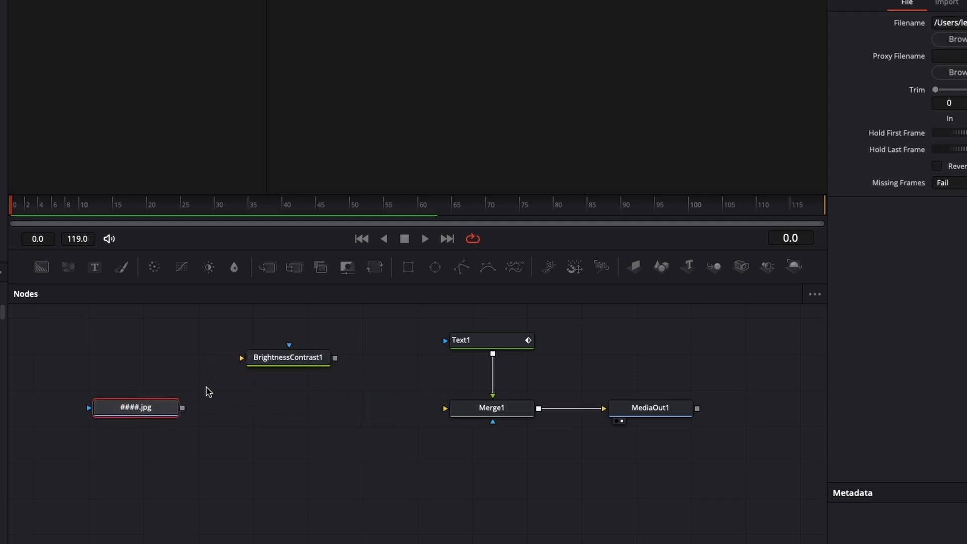
pyautogui.moveTo(182, 407); pyautogui.dragTo(445, 412)
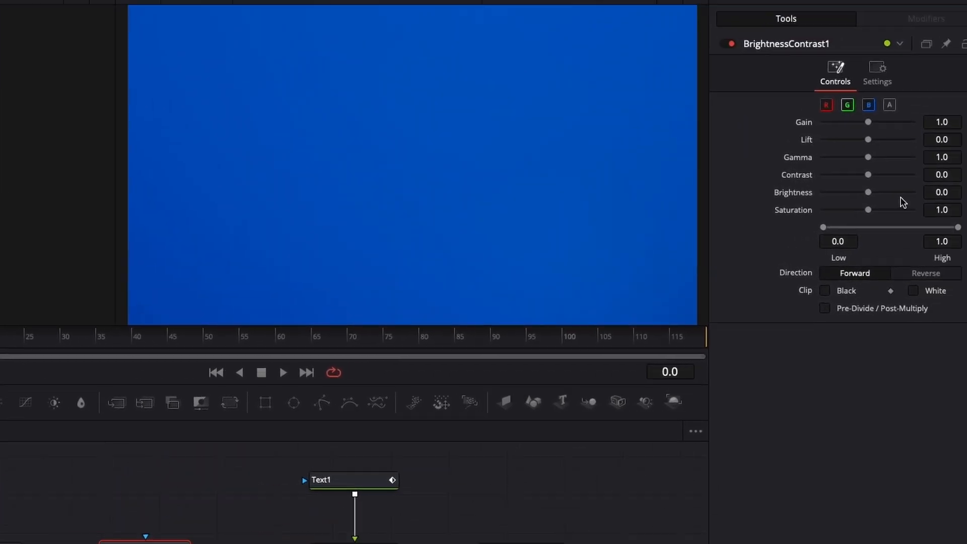
# Enable the alpha channel in BrightnessContrast1 and keyframe its Gain from 0.0 at frame 0 to 1.0 at frame 30.
pyautogui.click(841, 158)
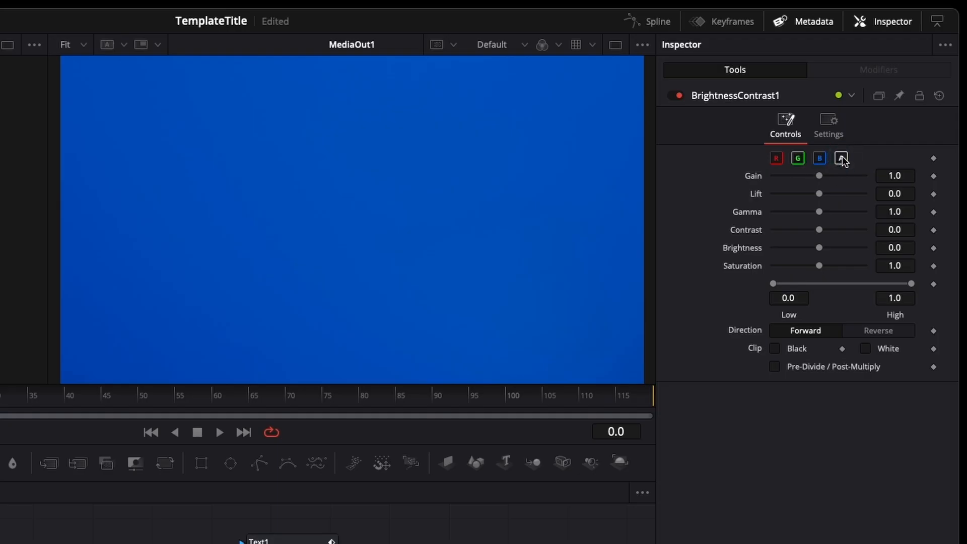
pyautogui.click(839, 134)
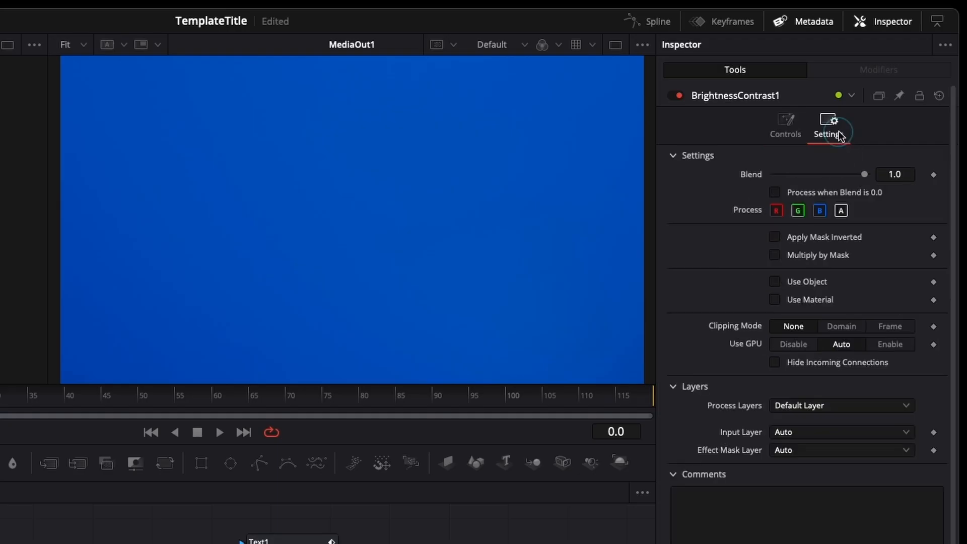
pyautogui.click(789, 126)
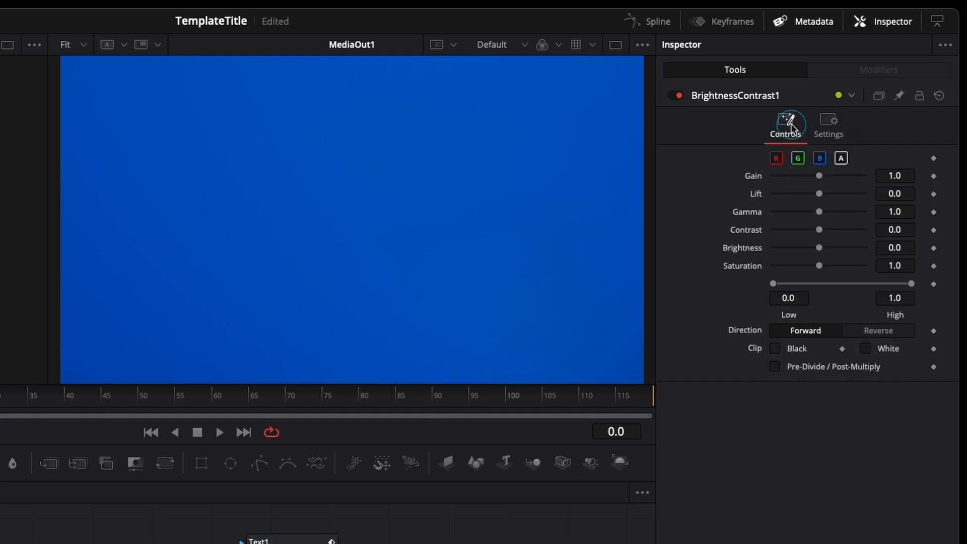
pyautogui.moveTo(820, 177); pyautogui.dragTo(766, 179)
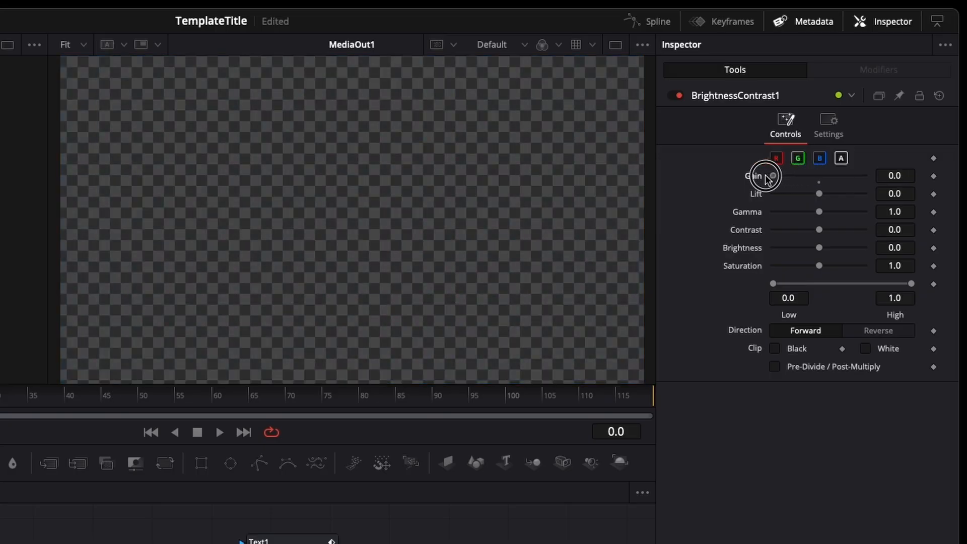
pyautogui.click(933, 176)
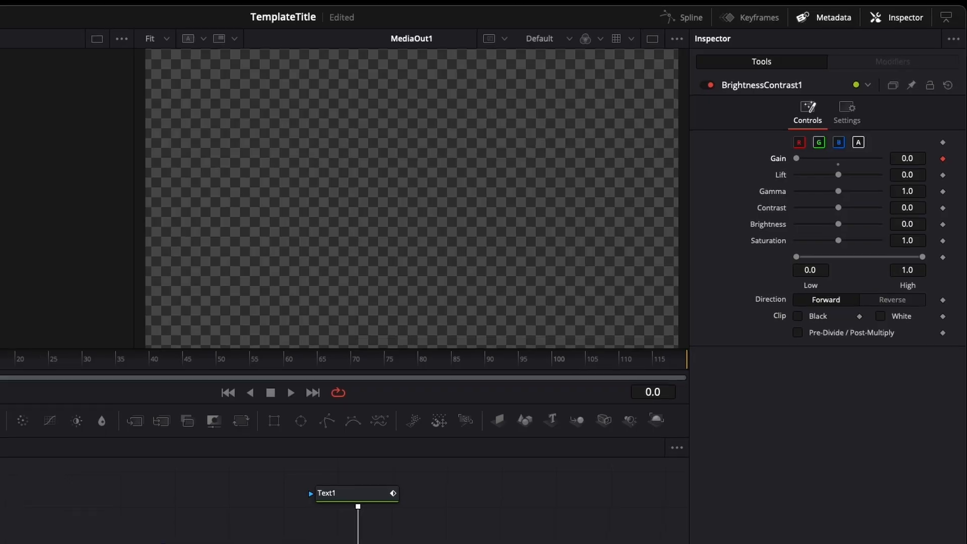
pyautogui.moveTo(14, 320); pyautogui.dragTo(222, 311)
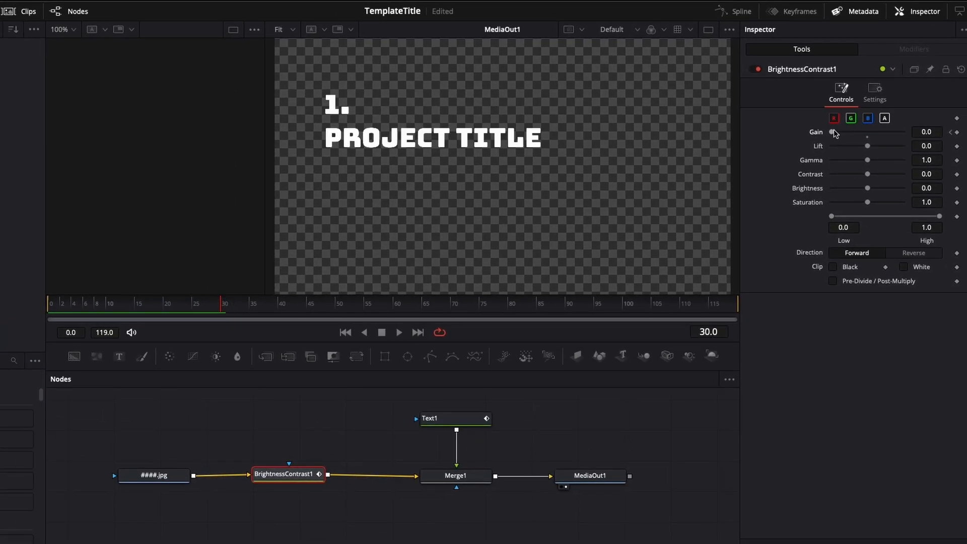
pyautogui.moveTo(832, 132); pyautogui.dragTo(869, 135)
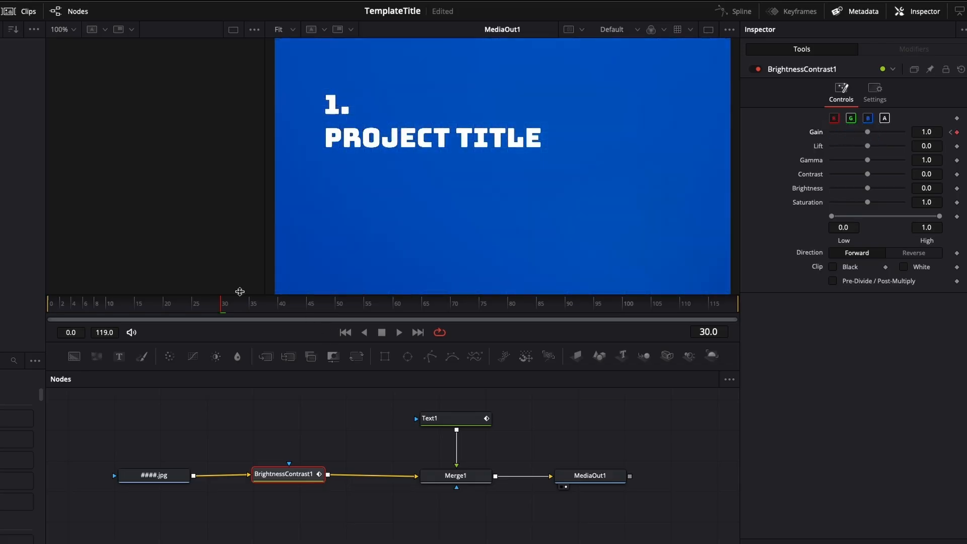
# At frame 59, add a Polygon mask to BrightnessContrast1 and trace a closed shape around the diagonal blue stripe.
pyautogui.moveTo(219, 303); pyautogui.dragTo(388, 335)
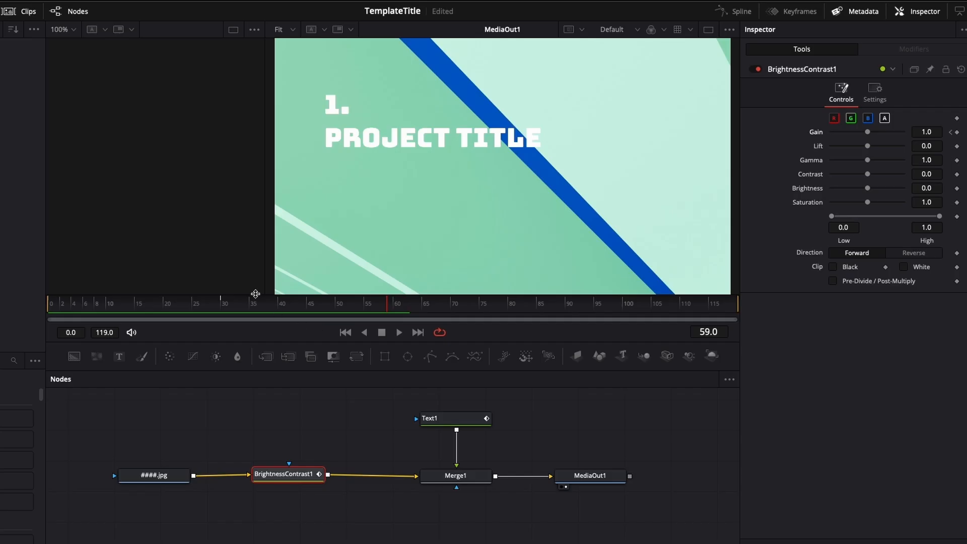
pyautogui.moveTo(256, 293); pyautogui.dragTo(258, 370)
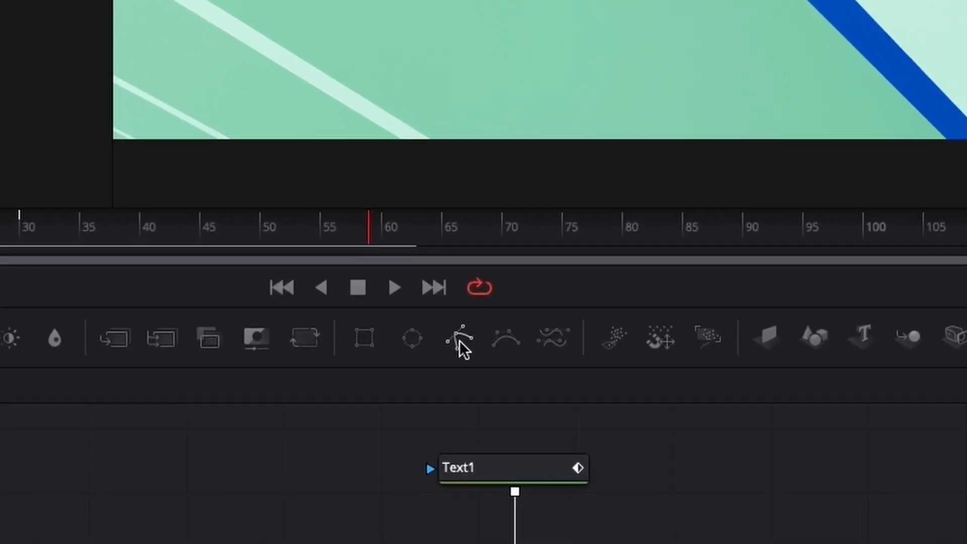
pyautogui.click(464, 339)
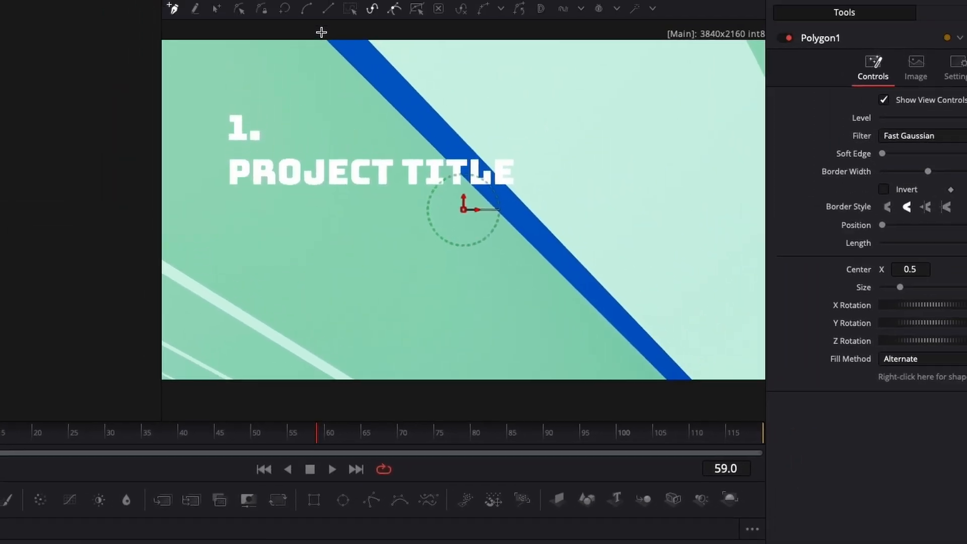
pyautogui.click(319, 36)
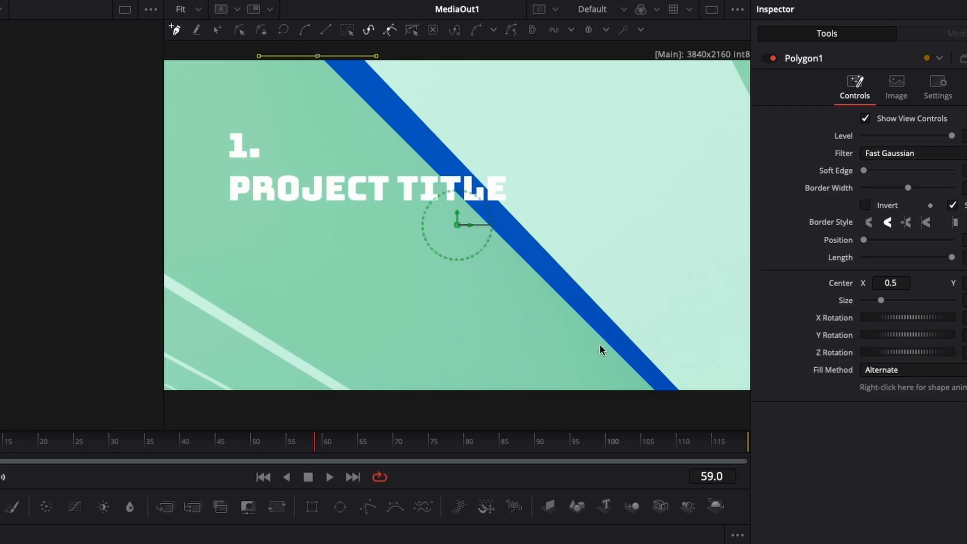
pyautogui.click(639, 375)
pyautogui.click(666, 401)
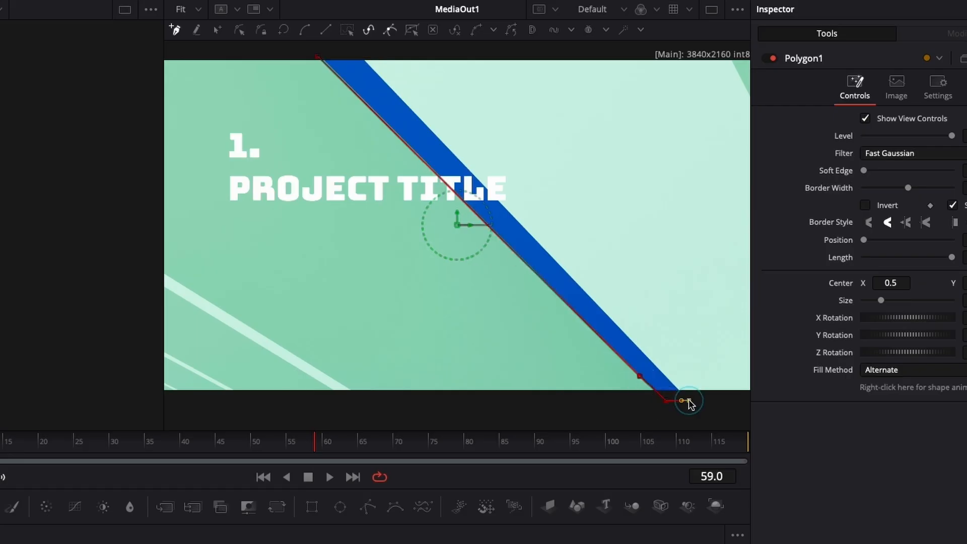
pyautogui.click(362, 55)
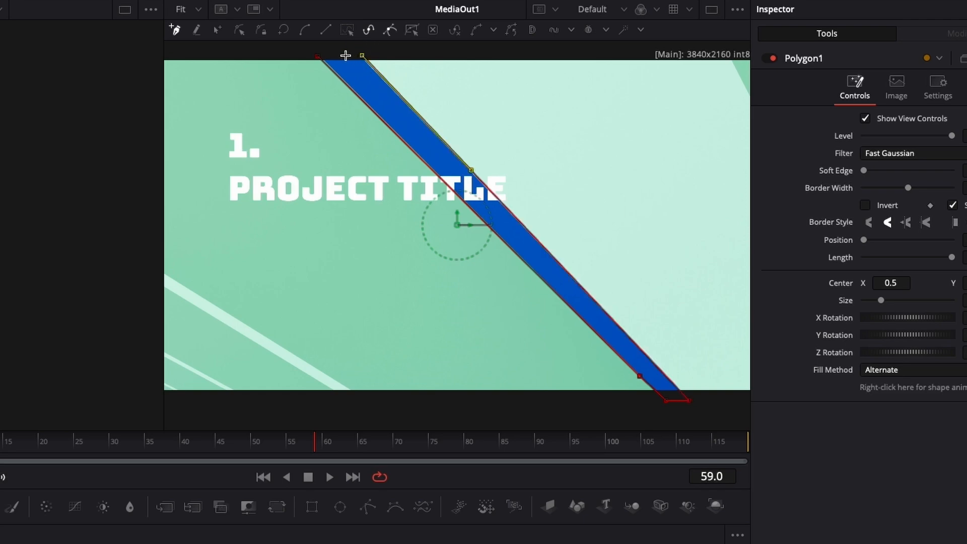
pyautogui.click(320, 56)
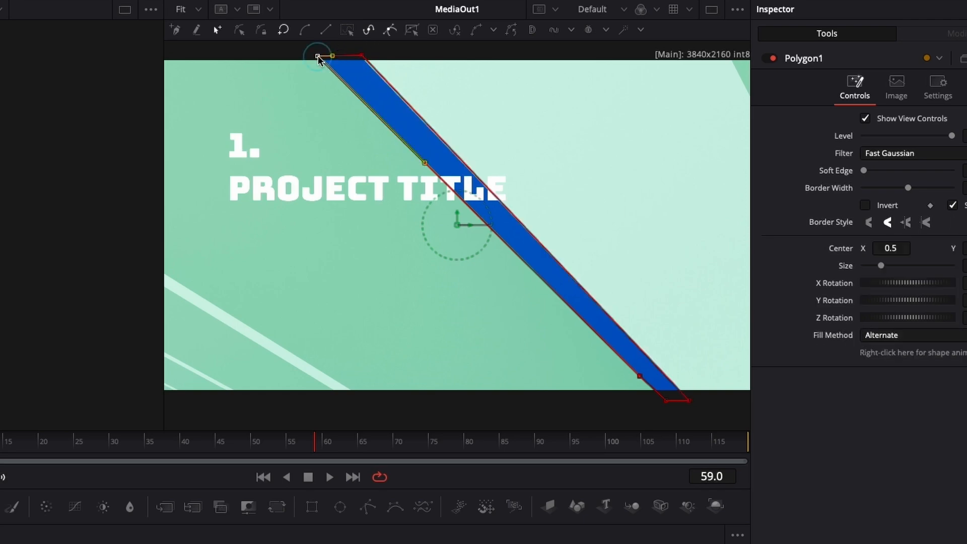
pyautogui.click(364, 56)
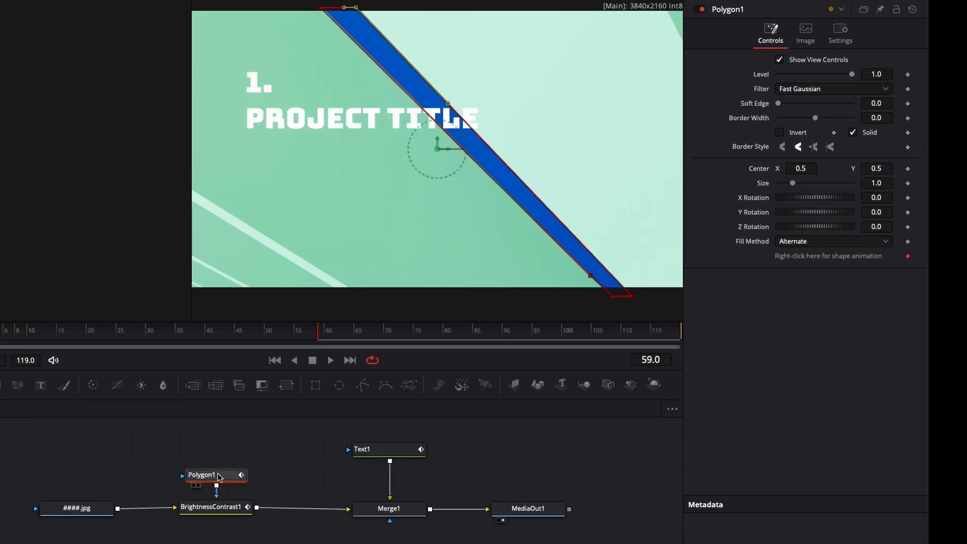
# Reconnect Polygon1 from BrightnessContrast1 to the image-sequence loader, placing it above the loader, and invert the mask.
pyautogui.moveTo(218, 477); pyautogui.dragTo(76, 506)
pyautogui.moveTo(218, 500); pyautogui.dragTo(212, 474)
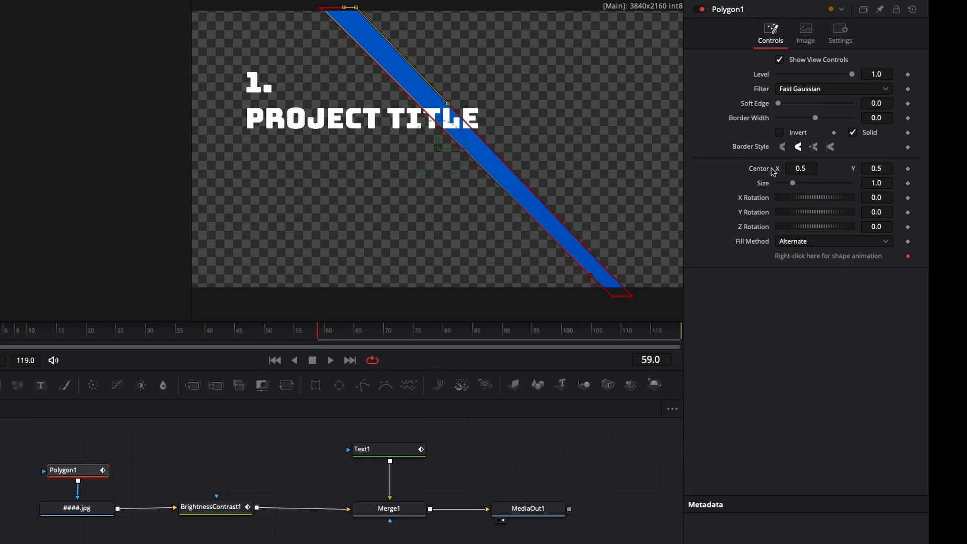
pyautogui.click(780, 132)
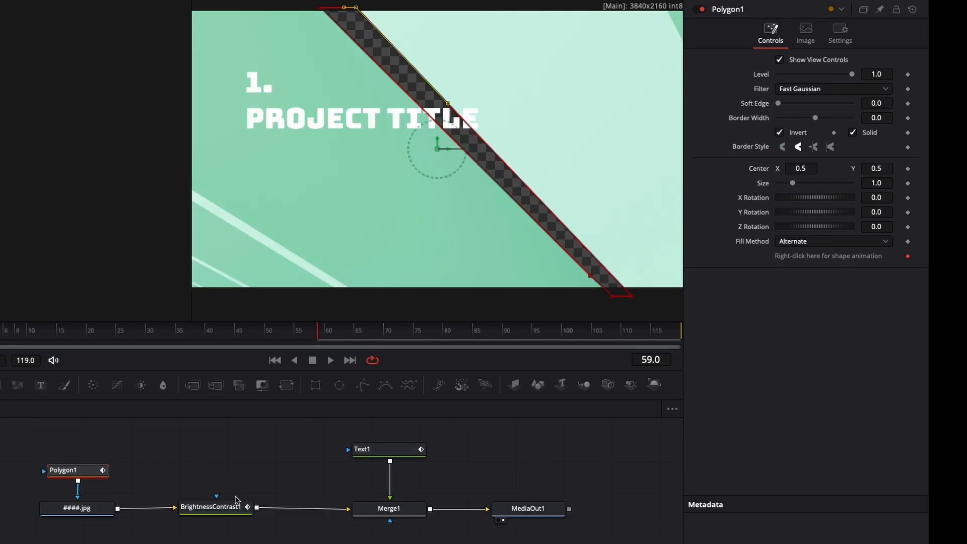
# Keyframe the Polygon1 mask fully outside the picture at frame 58 and again at frame 60.
pyautogui.scroll(1, 144, 446)
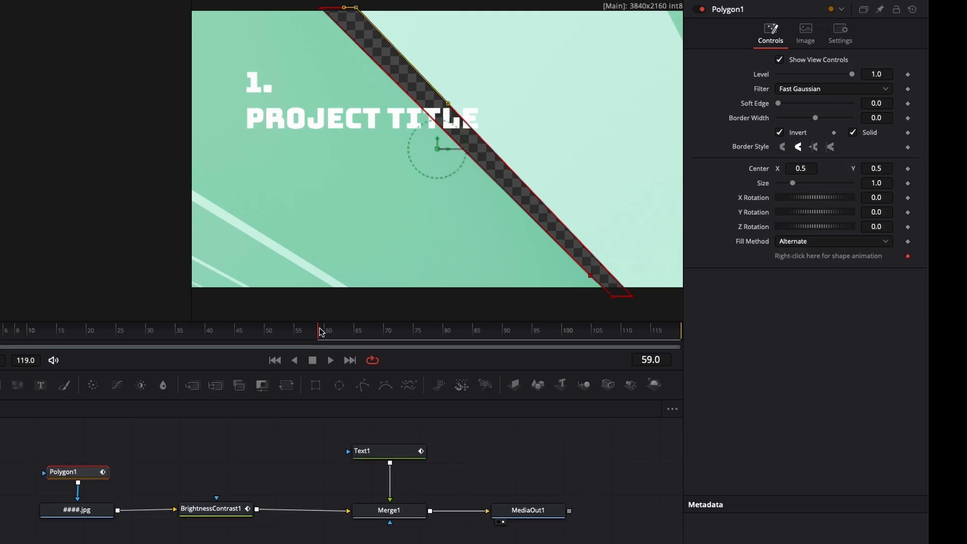
pyautogui.moveTo(318, 330); pyautogui.dragTo(316, 330)
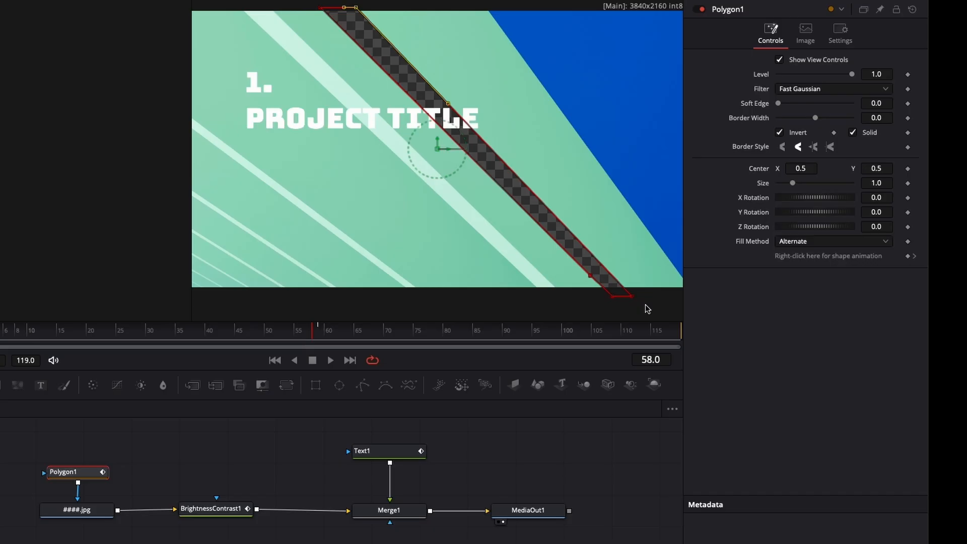
pyautogui.moveTo(647, 308); pyautogui.dragTo(460, 309)
pyautogui.moveTo(313, 335); pyautogui.dragTo(324, 335)
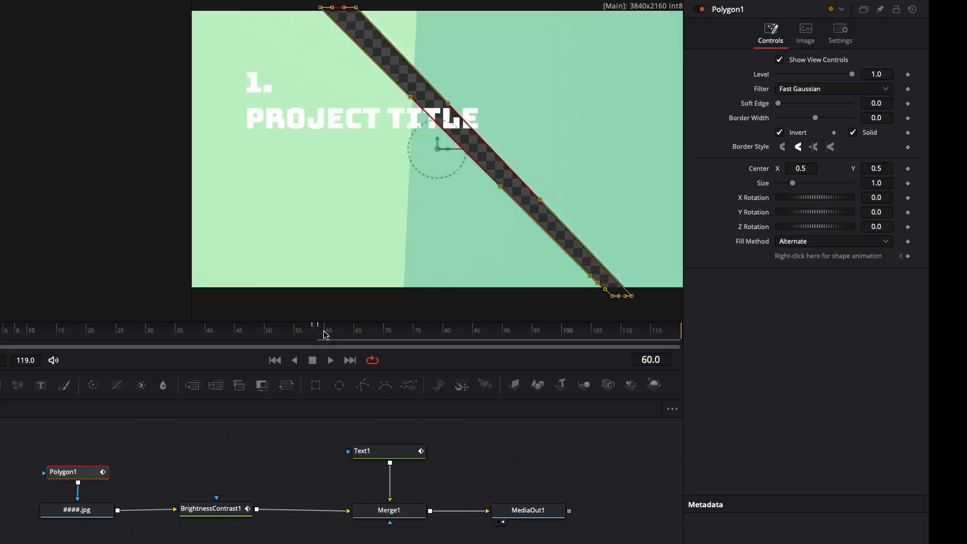
pyautogui.moveTo(643, 306); pyautogui.dragTo(703, 3)
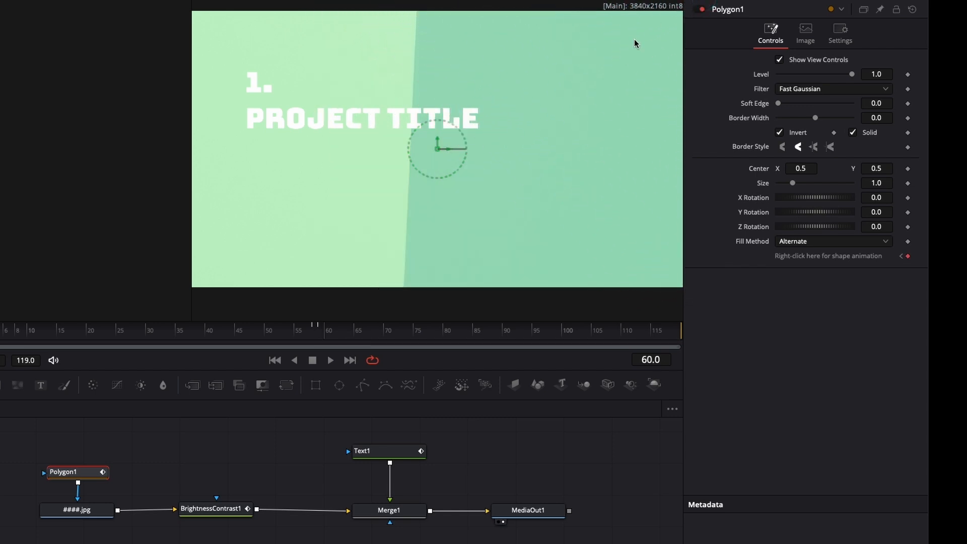
# At frame 61, bring the mask back and reshape its points to cover the blue triangle in the picture's upper-right corner.
pyautogui.moveTo(325, 336); pyautogui.dragTo(331, 337)
pyautogui.hscroll(5, 505, 220)
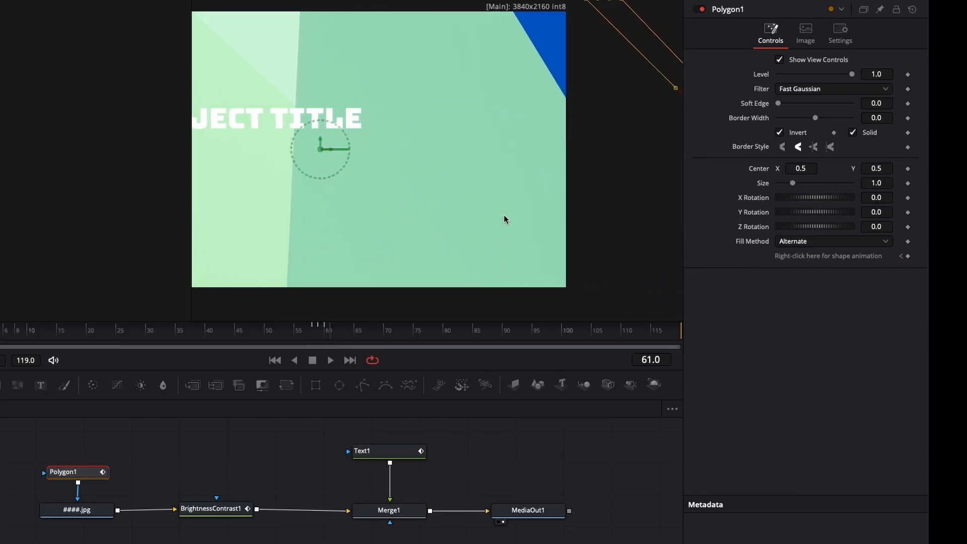
pyautogui.hscroll(6, 527, 1)
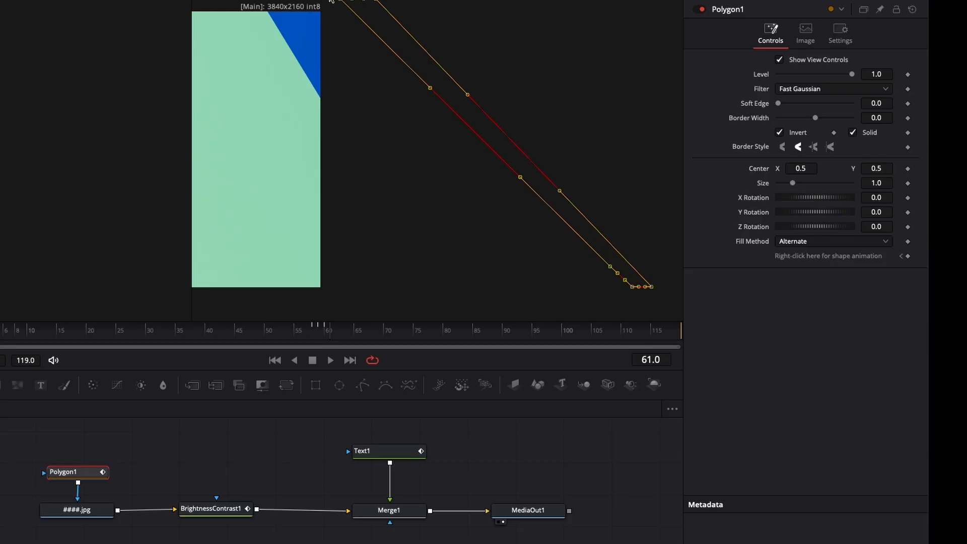
pyautogui.moveTo(338, 3); pyautogui.dragTo(262, 6)
pyautogui.click(469, 107)
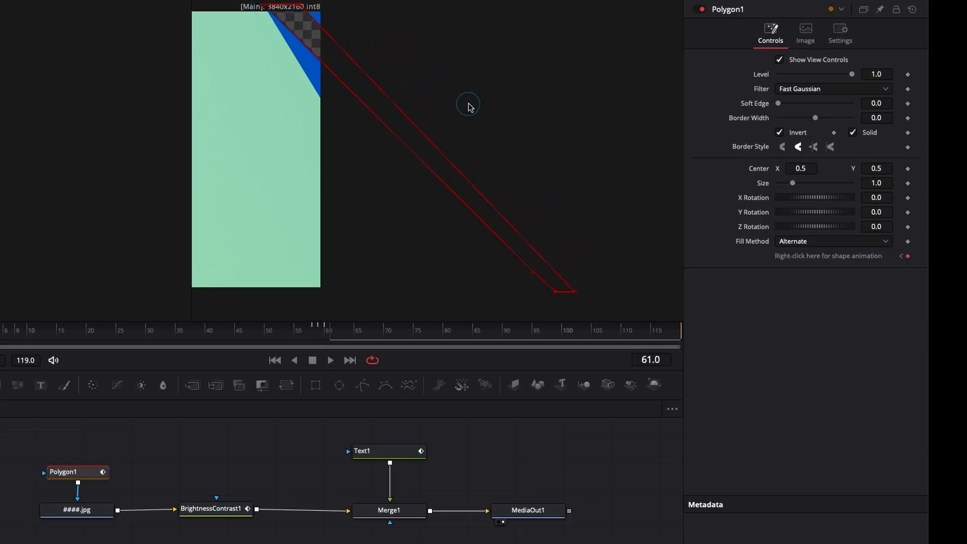
pyautogui.click(379, 153)
pyautogui.moveTo(381, 152); pyautogui.dragTo(331, 114)
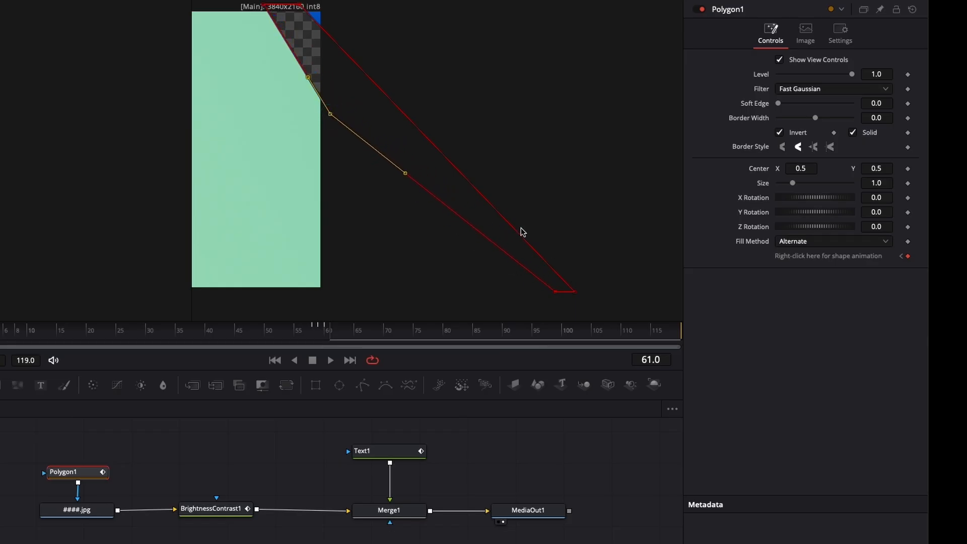
pyautogui.moveTo(299, 5); pyautogui.dragTo(329, 3)
# At frame 62, move mask points onto the peak of the green shapes and past the left picture edge along the pale green border.
pyautogui.hscroll(-5, 345, 38)
pyautogui.hscroll(-5, 345, 38)
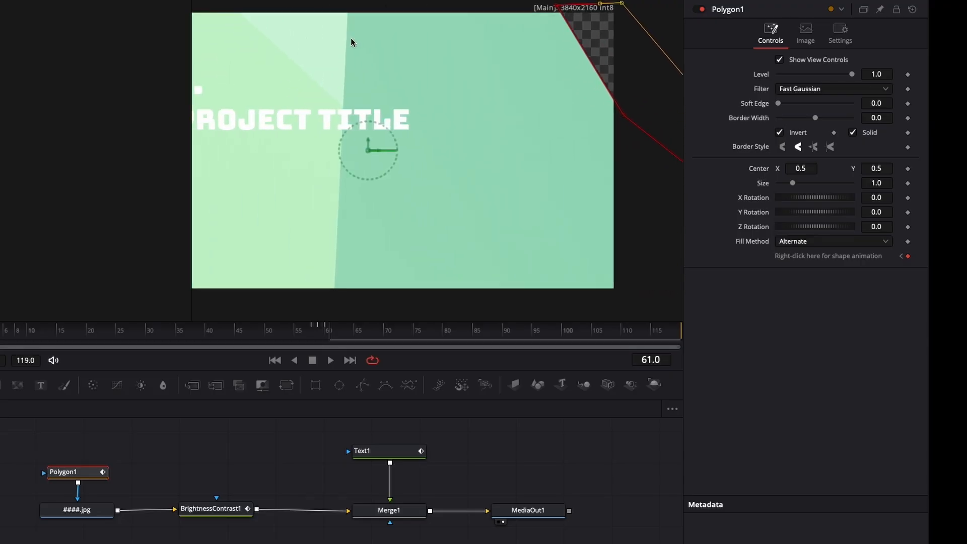
pyautogui.moveTo(330, 331); pyautogui.dragTo(339, 334)
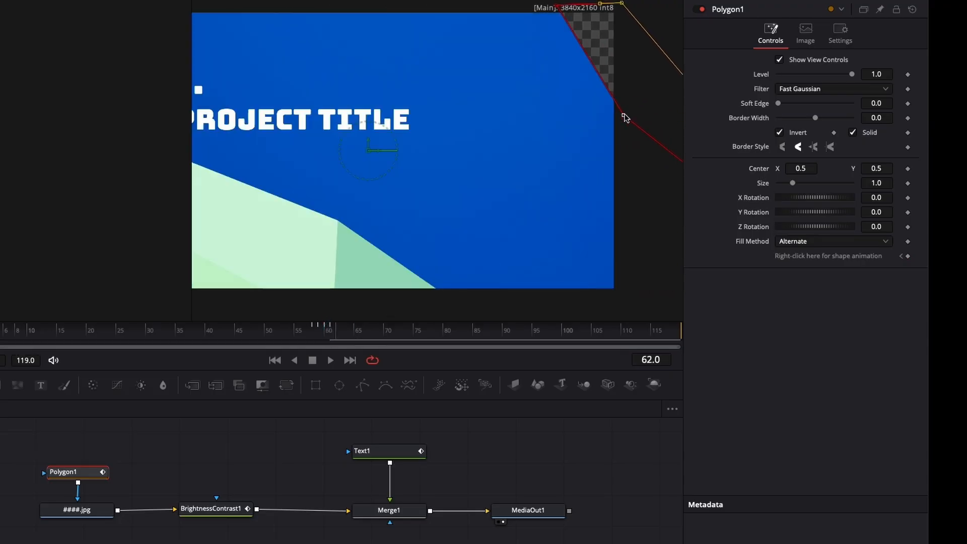
pyautogui.moveTo(624, 117); pyautogui.dragTo(343, 220)
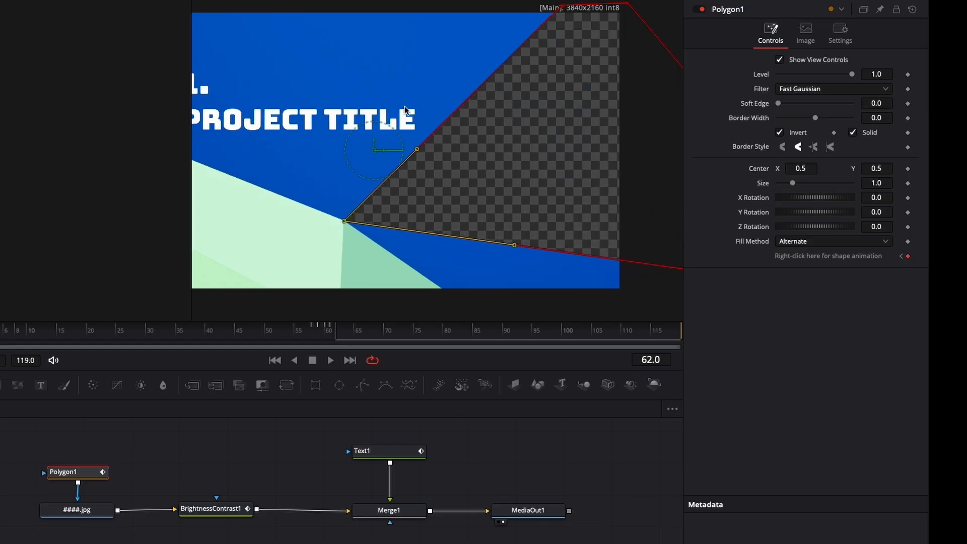
pyautogui.hscroll(-3, 405, 110)
pyautogui.moveTo(608, 7); pyautogui.dragTo(243, 7)
pyautogui.hscroll(-3, 243, 7)
pyautogui.hscroll(-1, 245, 5)
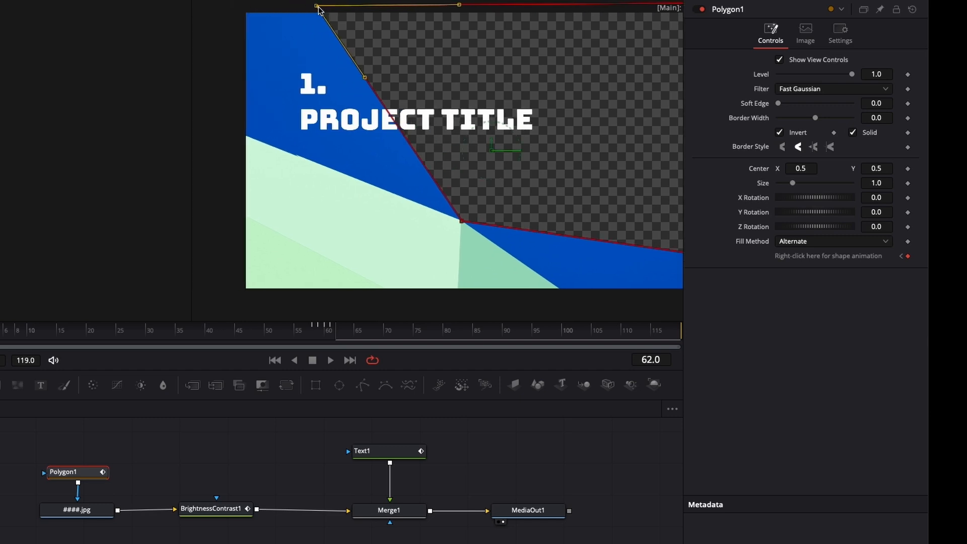
pyautogui.moveTo(317, 6); pyautogui.dragTo(220, 129)
# Move two more mask points just outside the picture's upper-left and upper-right corners, covering the blue area between them.
pyautogui.hscroll(7, 369, 115)
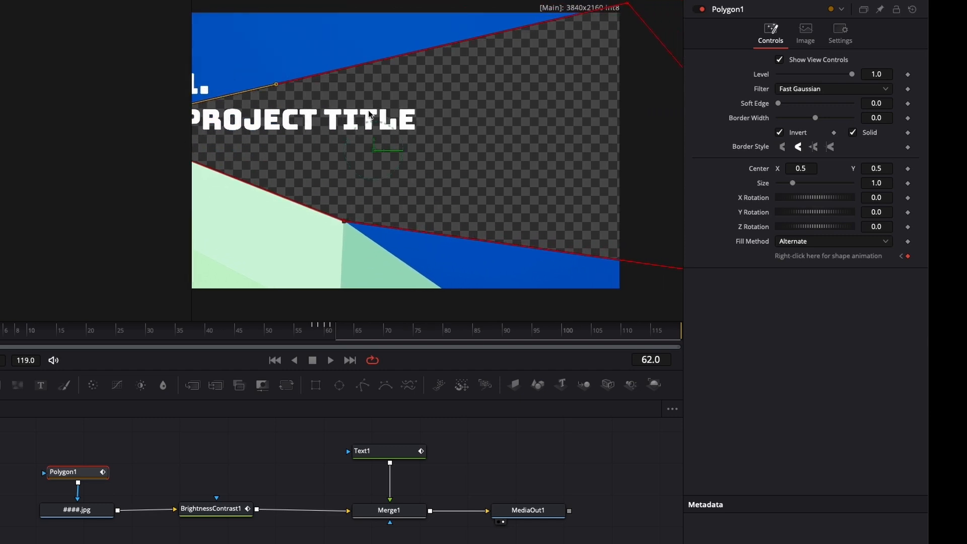
pyautogui.moveTo(629, 6); pyautogui.dragTo(332, 6)
pyautogui.hscroll(-7, 352, 10)
pyautogui.hscroll(-1, 366, 12)
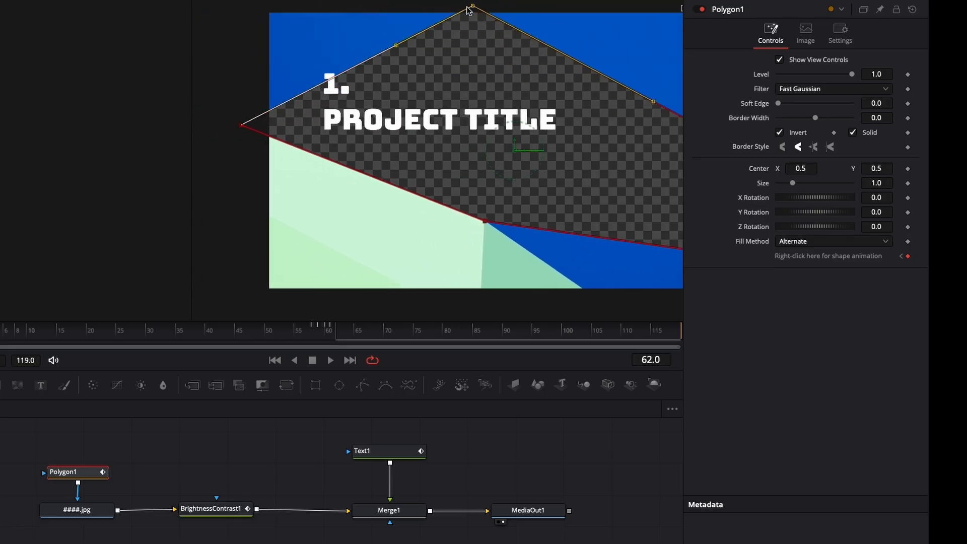
pyautogui.moveTo(472, 6); pyautogui.dragTo(263, 7)
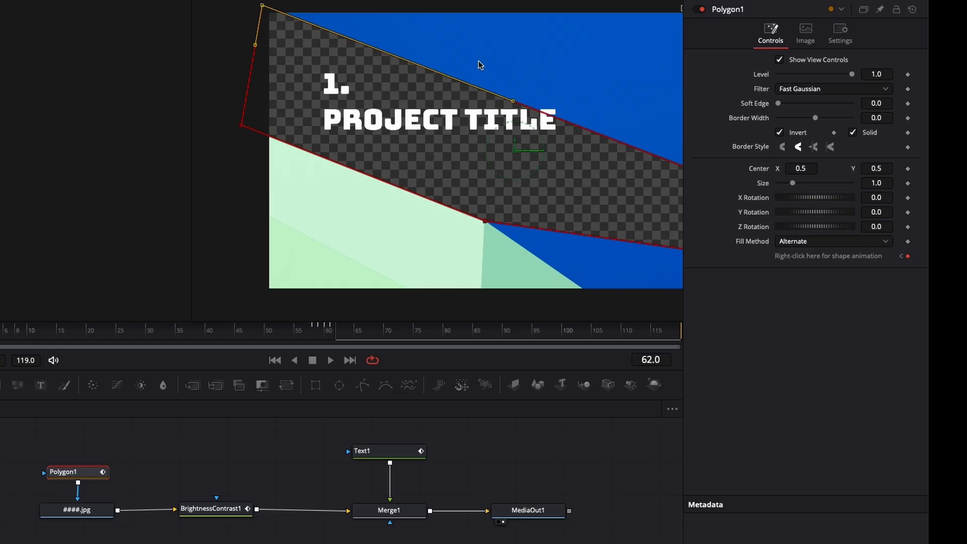
pyautogui.hscroll(15, 479, 65)
pyautogui.moveTo(678, 297); pyautogui.dragTo(435, 6)
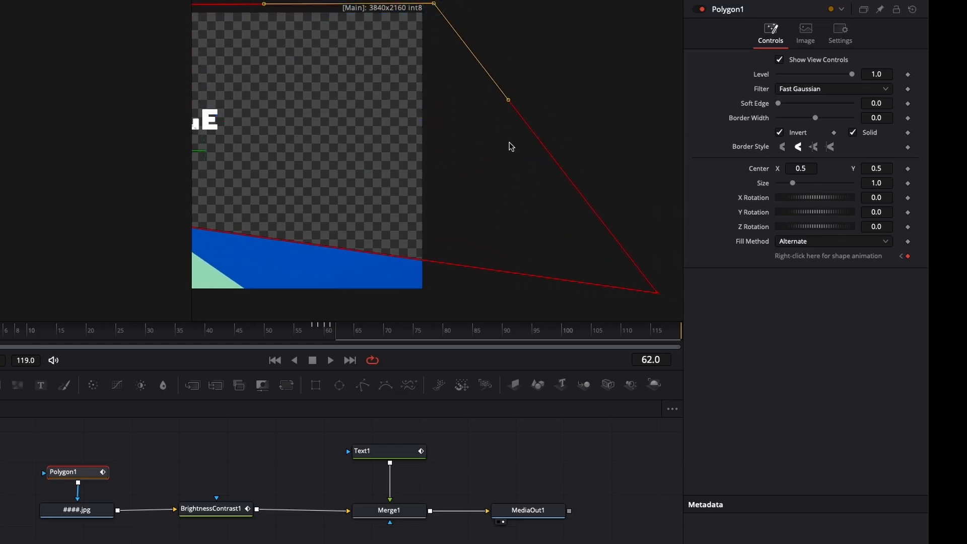
# Place a mask point below the picture along the dark green edge, then add another beyond the lower-right corner, and check frame 63.
pyautogui.scroll(-2, 554, 167)
pyautogui.moveTo(667, 269); pyautogui.dragTo(314, 304)
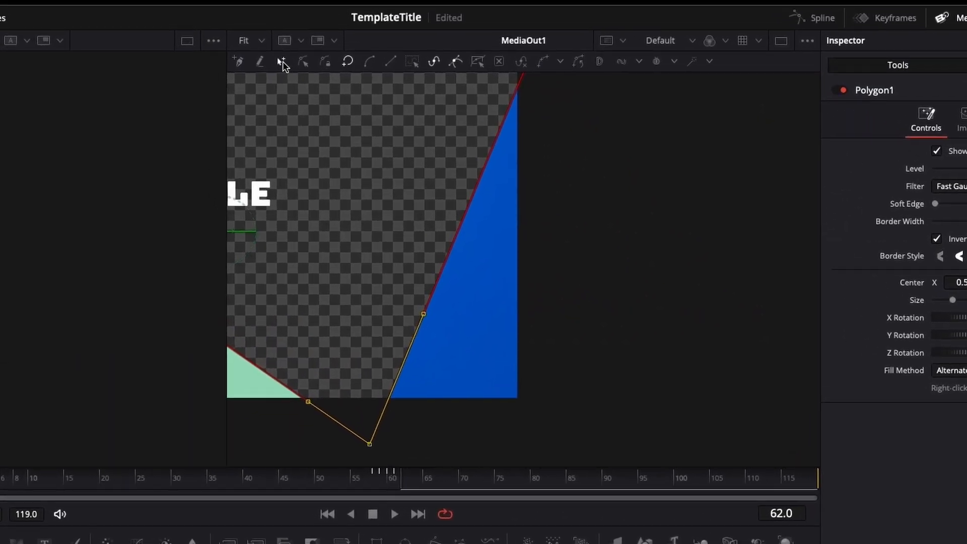
pyautogui.click(283, 62)
pyautogui.click(438, 279)
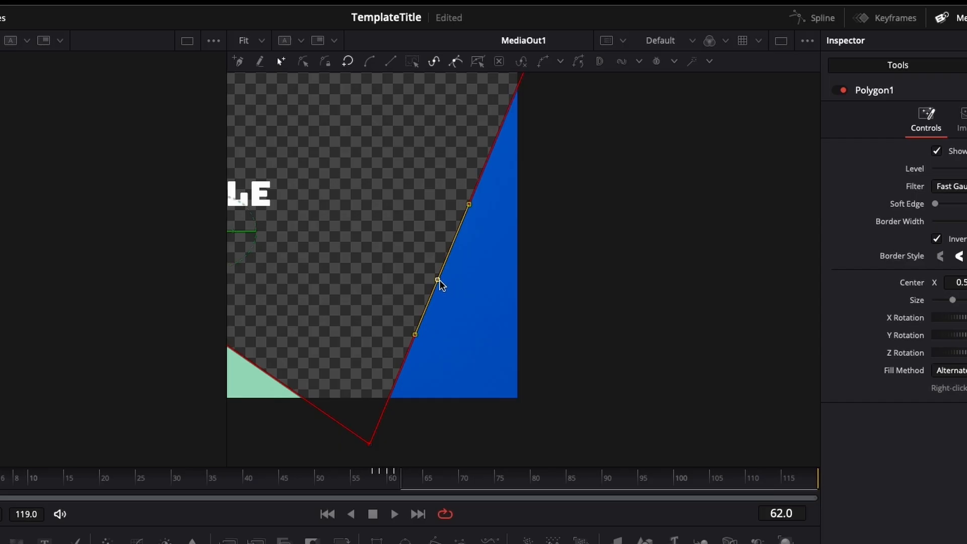
pyautogui.moveTo(438, 279); pyautogui.dragTo(553, 419)
pyautogui.hscroll(-7, 659, 338)
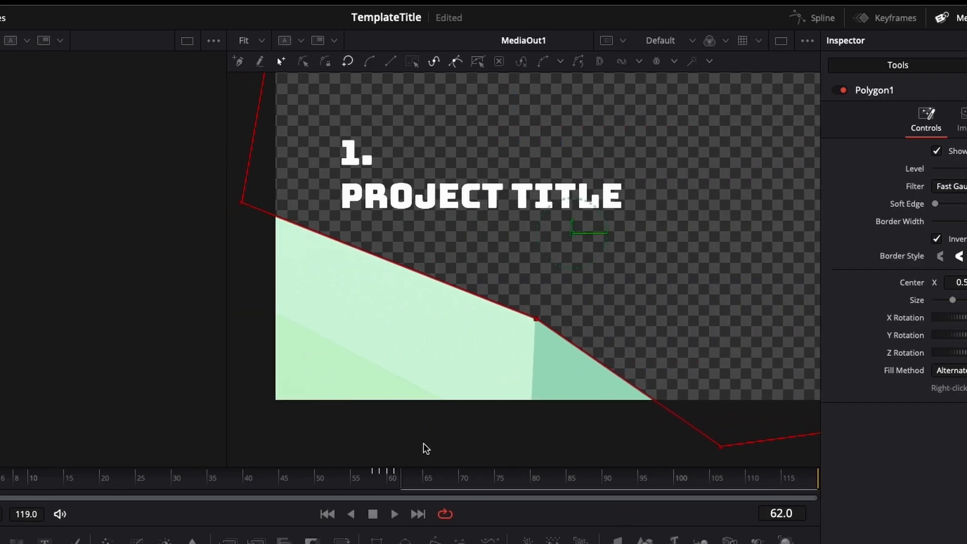
pyautogui.click(408, 480)
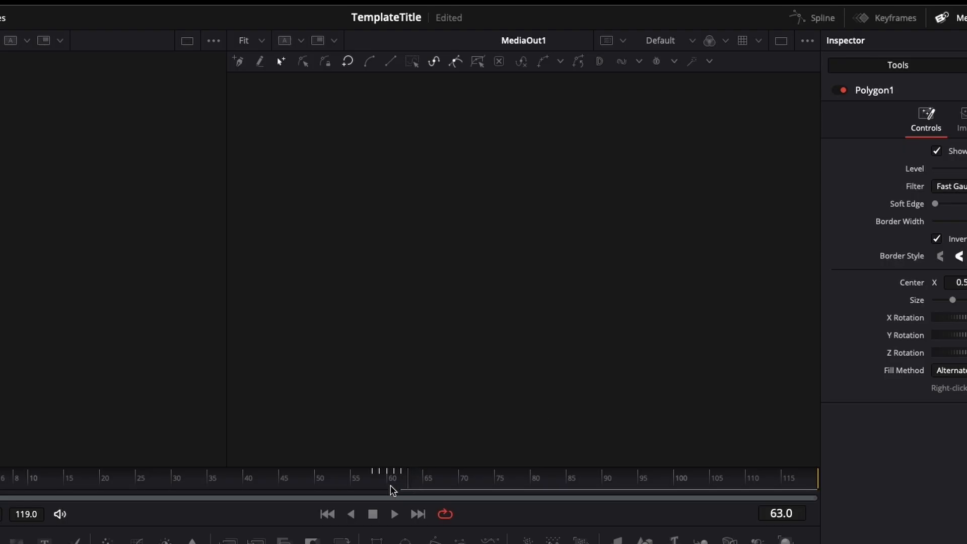
pyautogui.moveTo(405, 479)
pyautogui.mouseDown()
pyautogui.moveTo(418, 479)
pyautogui.moveTo(404, 479)
pyautogui.mouseUp()
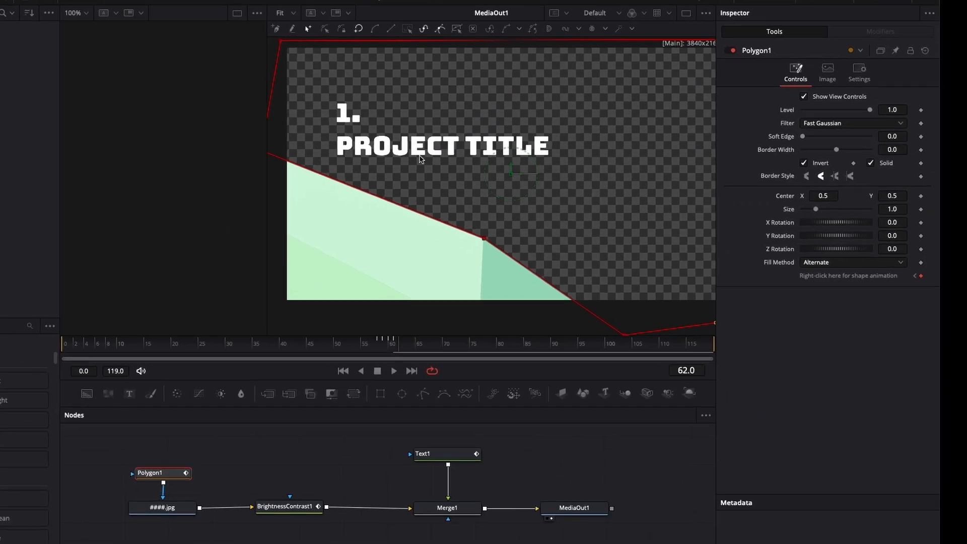
# Keyframe Text1's layout Center at frame 61, raise Center Y to 1.721 at frame 62, and scrub back to review the exit.
pyautogui.click(446, 447)
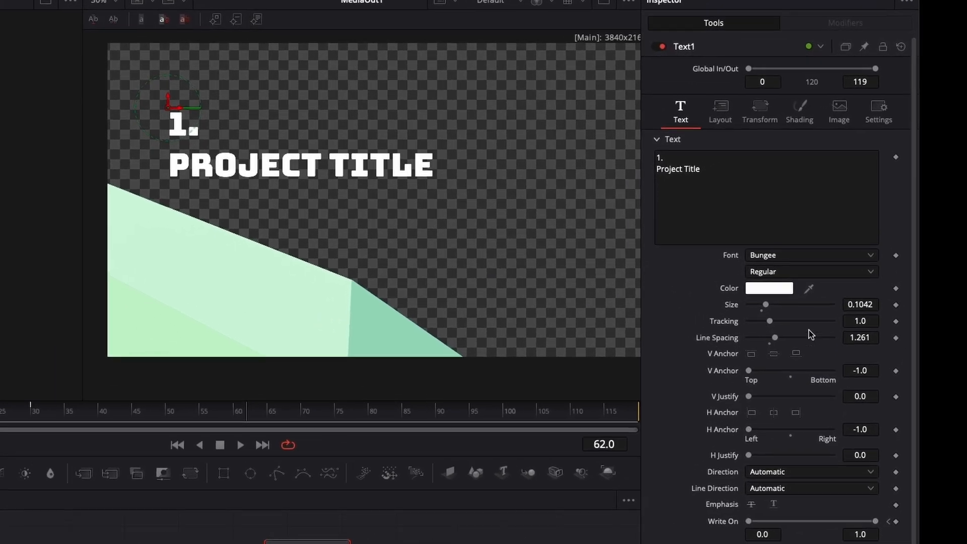
pyautogui.click(758, 106)
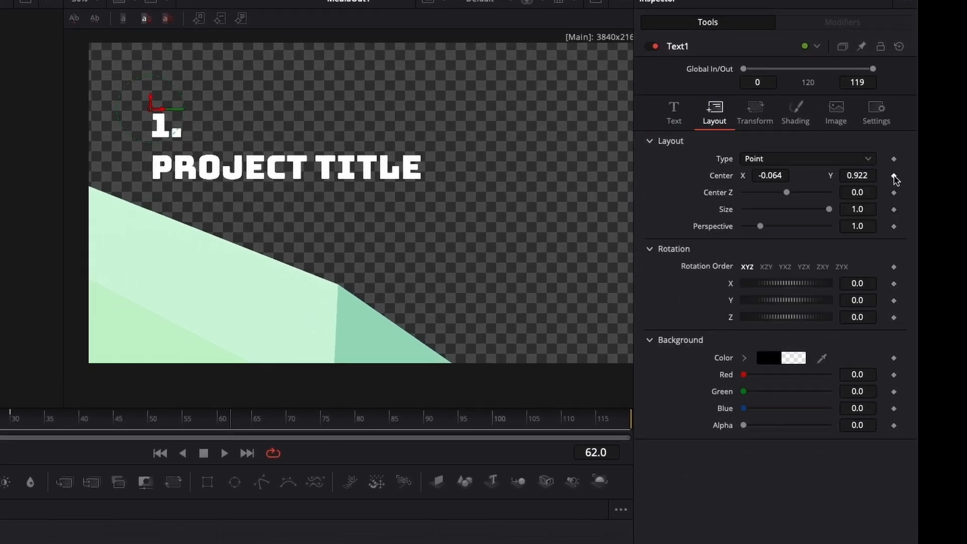
pyautogui.click(894, 176)
pyautogui.click(228, 425)
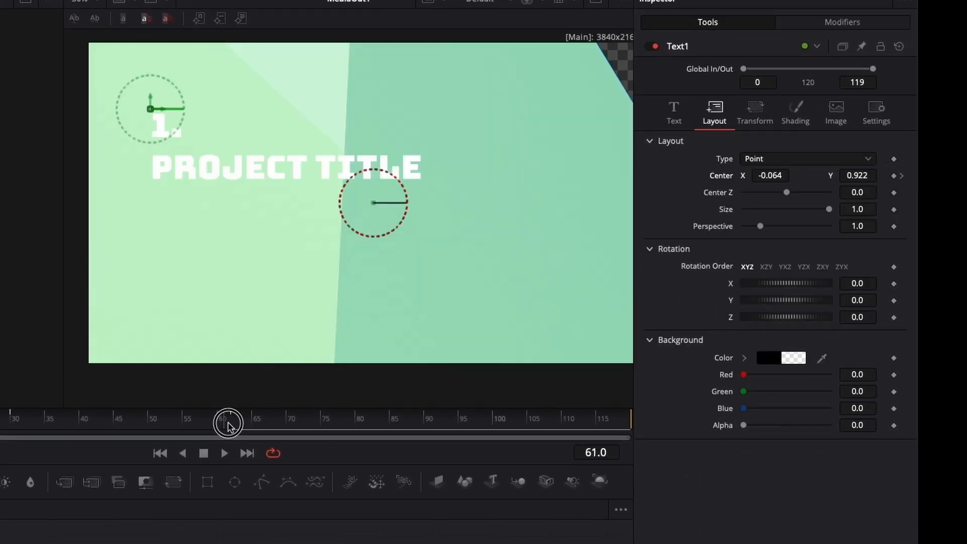
pyautogui.click(894, 177)
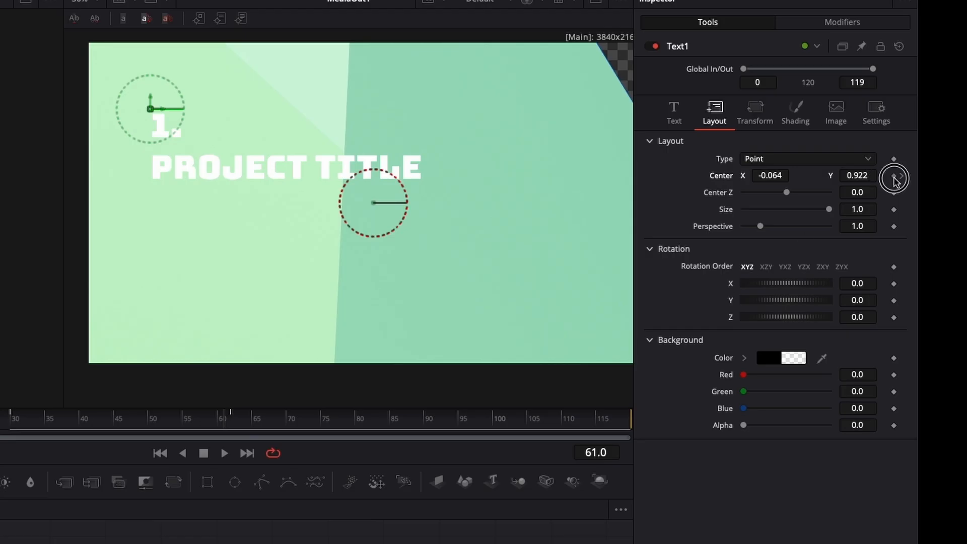
pyautogui.click(228, 426)
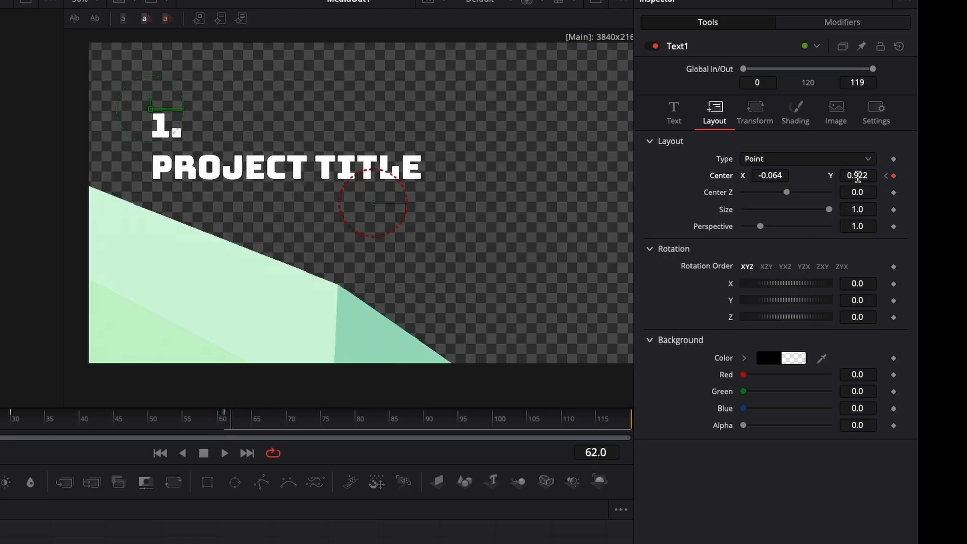
pyautogui.moveTo(857, 178); pyautogui.dragTo(730, 196)
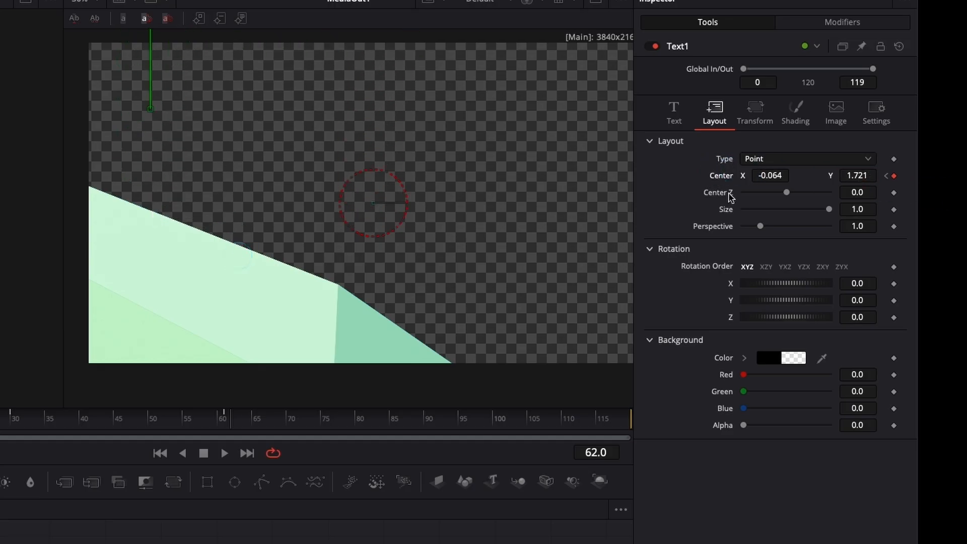
pyautogui.moveTo(233, 423); pyautogui.dragTo(231, 421)
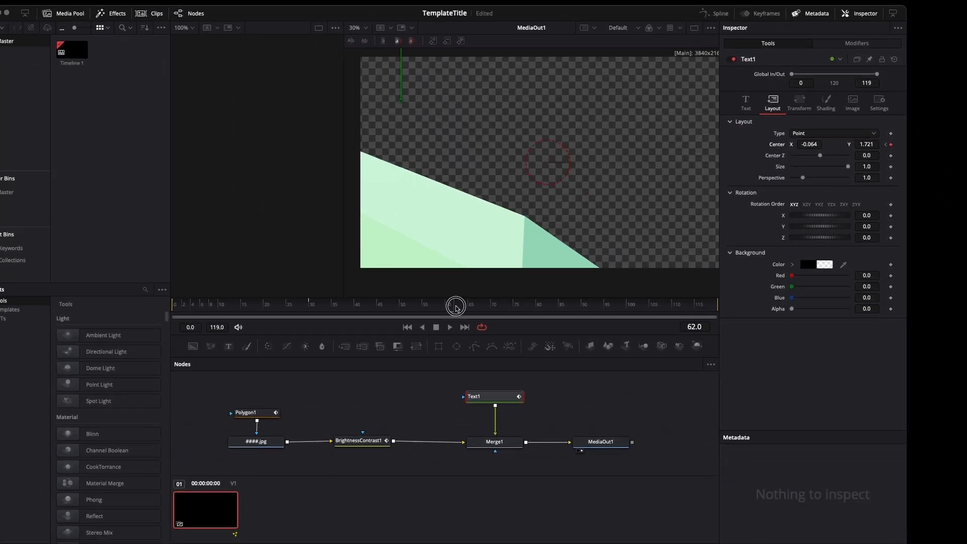
pyautogui.moveTo(458, 302)
pyautogui.mouseDown()
pyautogui.moveTo(469, 287)
pyautogui.moveTo(259, 288)
pyautogui.moveTo(445, 304)
pyautogui.mouseUp()
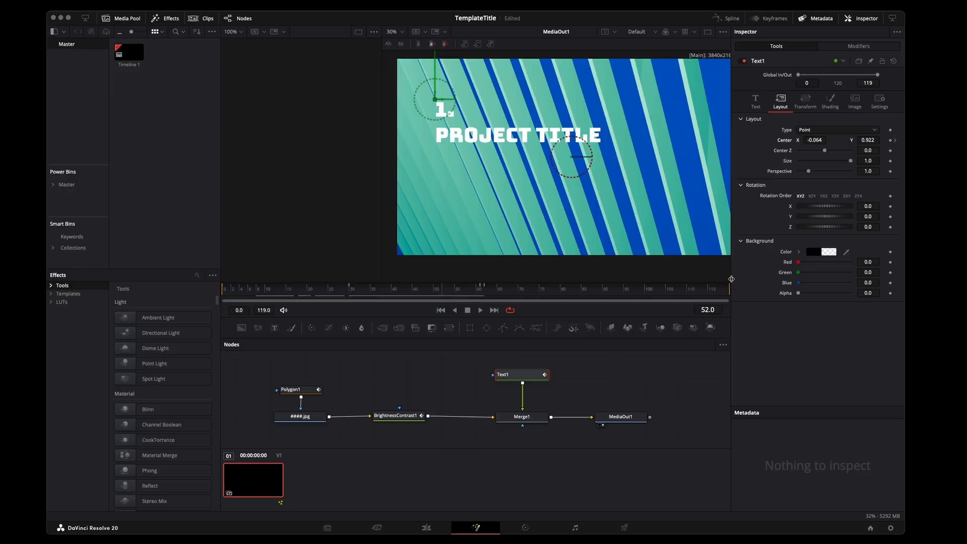
# Select every node except MediaOut1 and create a macro from the selection.
pyautogui.moveTo(732, 279); pyautogui.dragTo(755, 280)
pyautogui.click(386, 369)
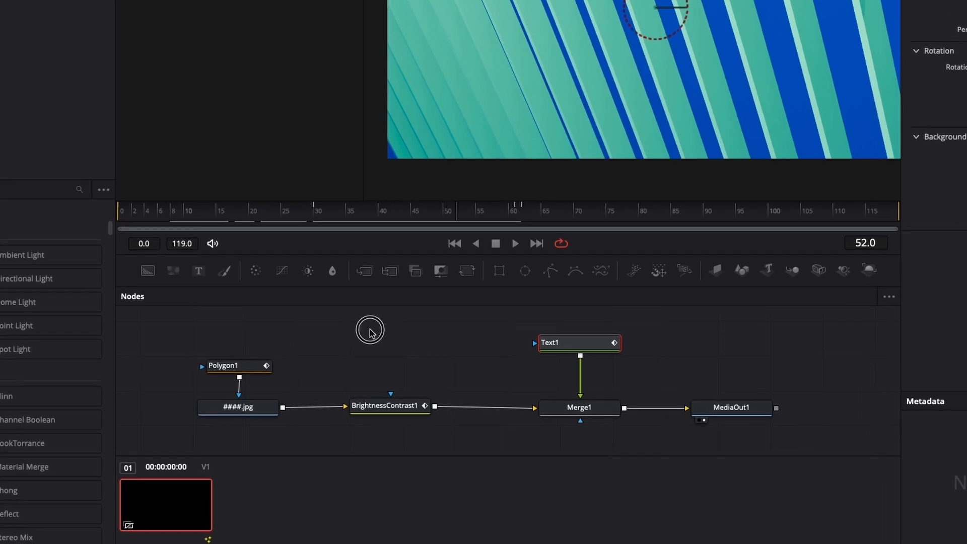
pyautogui.moveTo(117, 300); pyautogui.dragTo(658, 416)
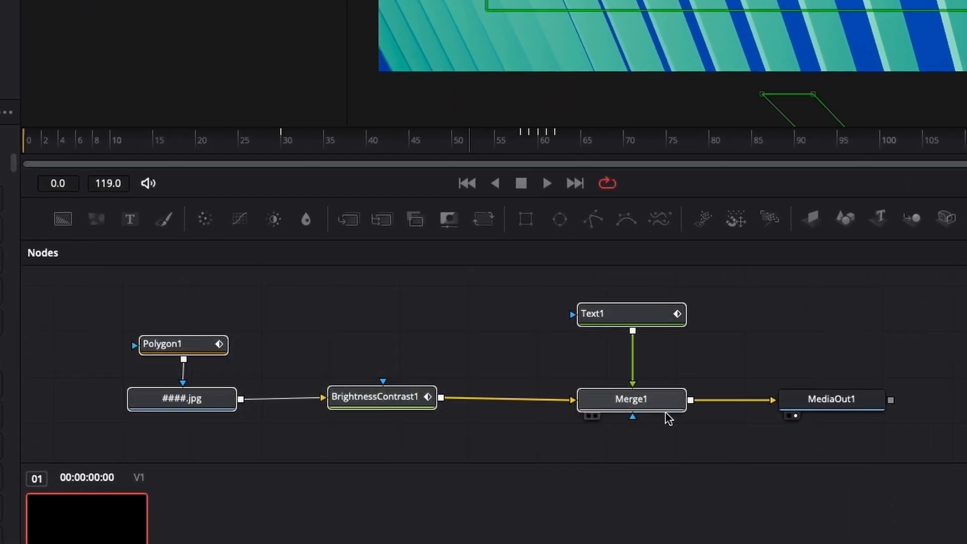
pyautogui.rightClick(634, 404)
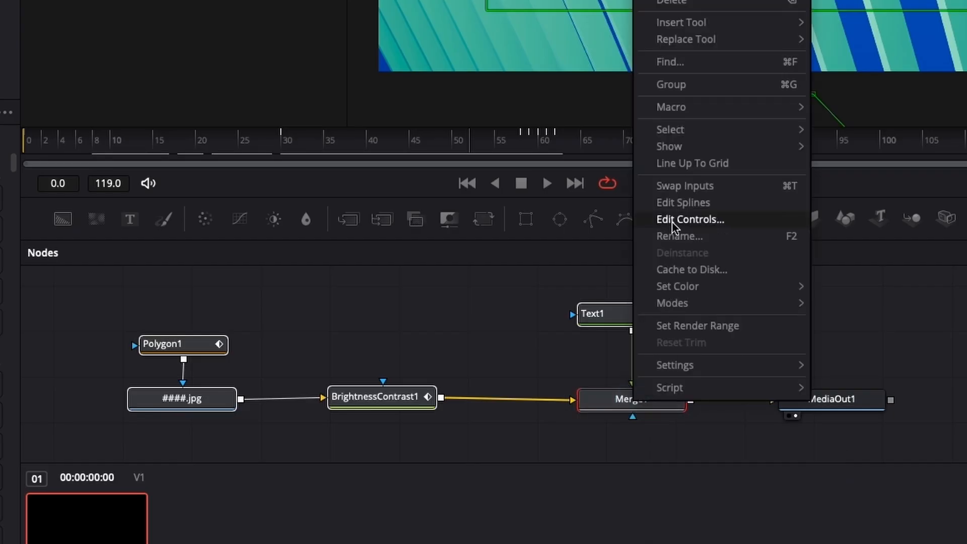
pyautogui.moveTo(709, 111)
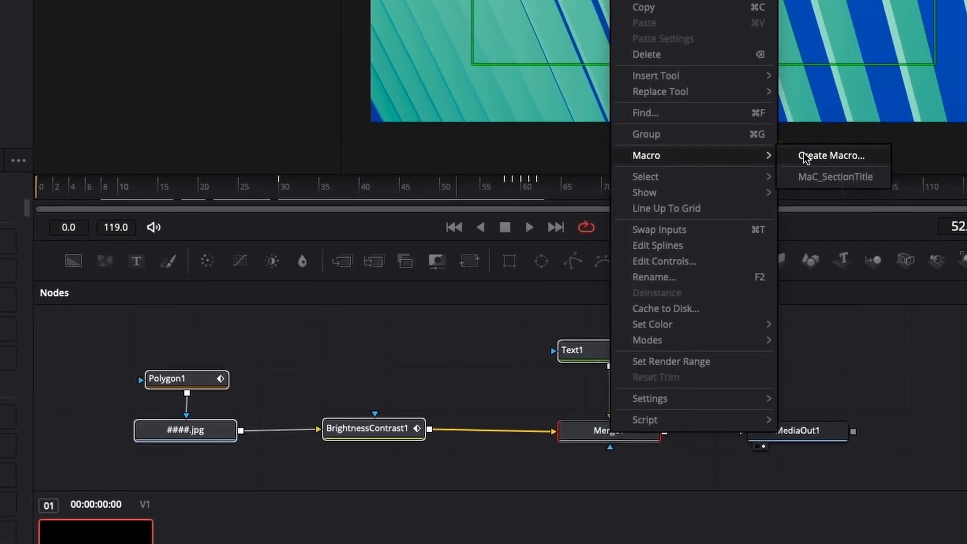
pyautogui.click(861, 117)
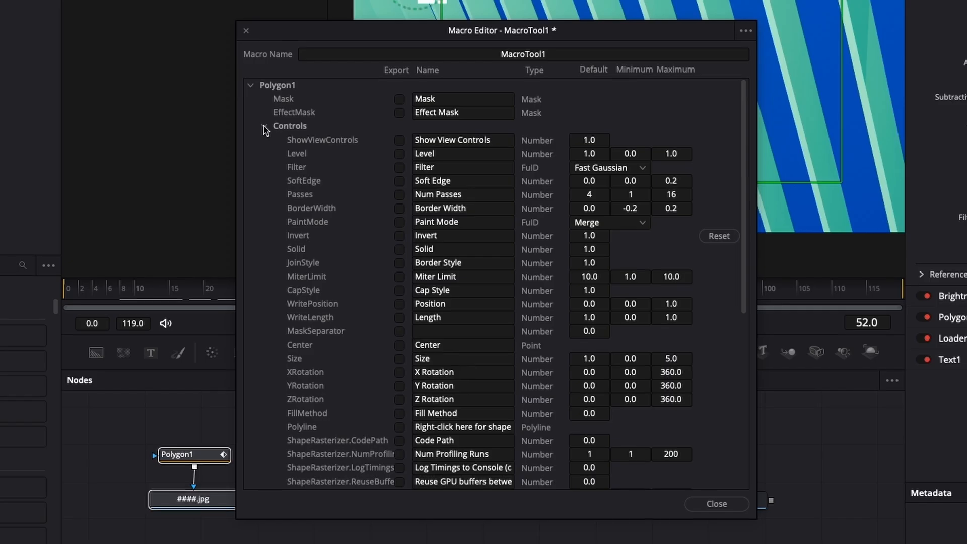
# Collapse Polygon1's controls in the Macro Editor and mark StyledText under Text1 for export.
pyautogui.click(263, 126)
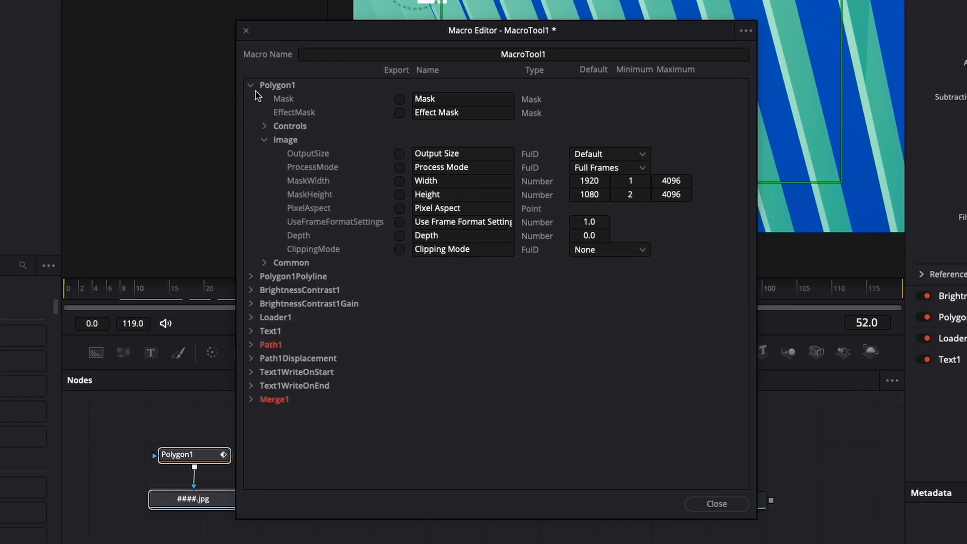
pyautogui.click(251, 86)
pyautogui.click(273, 157)
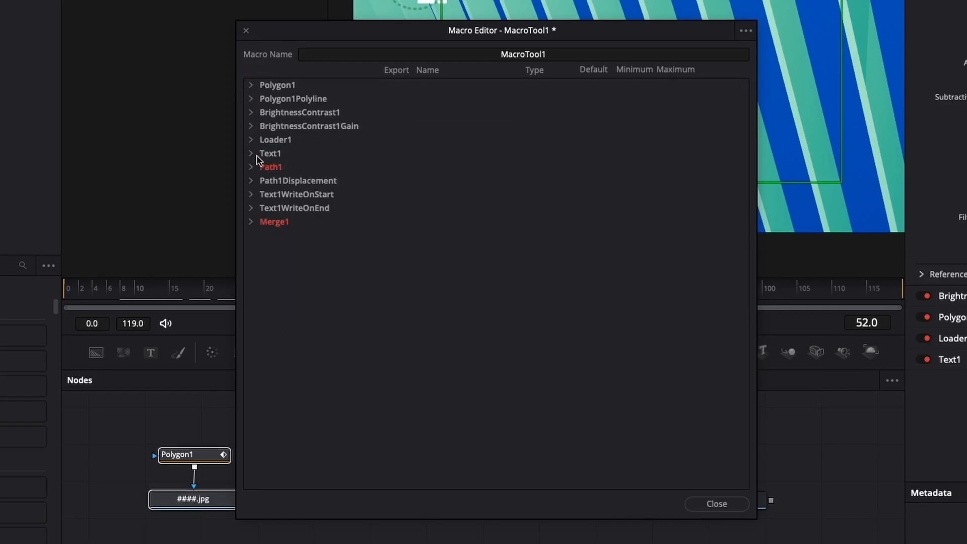
pyautogui.click(269, 156)
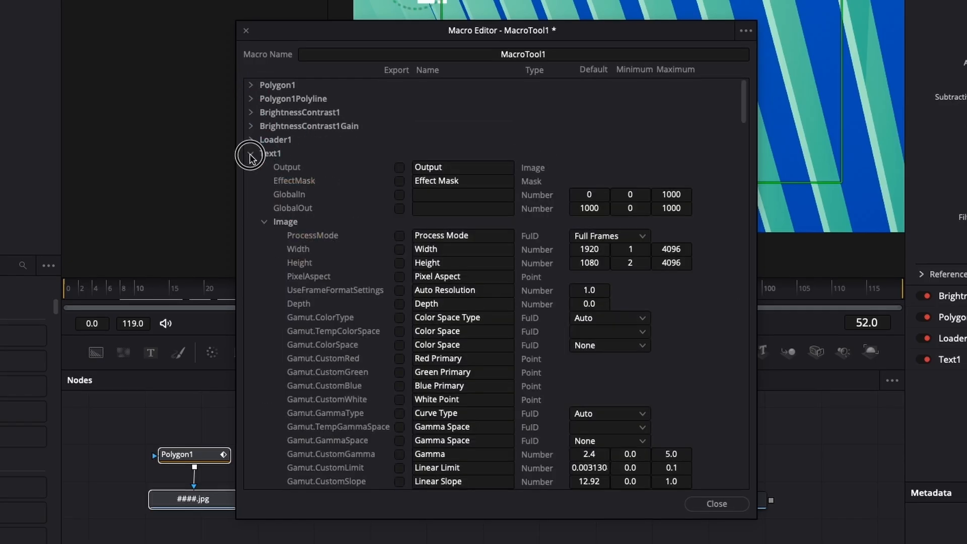
pyautogui.click(264, 222)
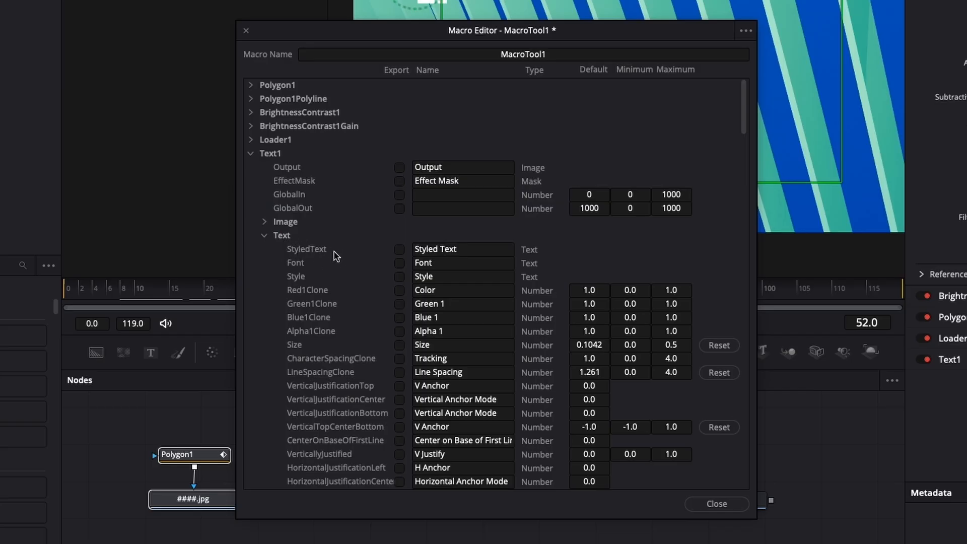
pyautogui.click(401, 250)
# Name the macro TitleTemplate.
pyautogui.click(524, 54)
pyautogui.doubleClick(523, 53)
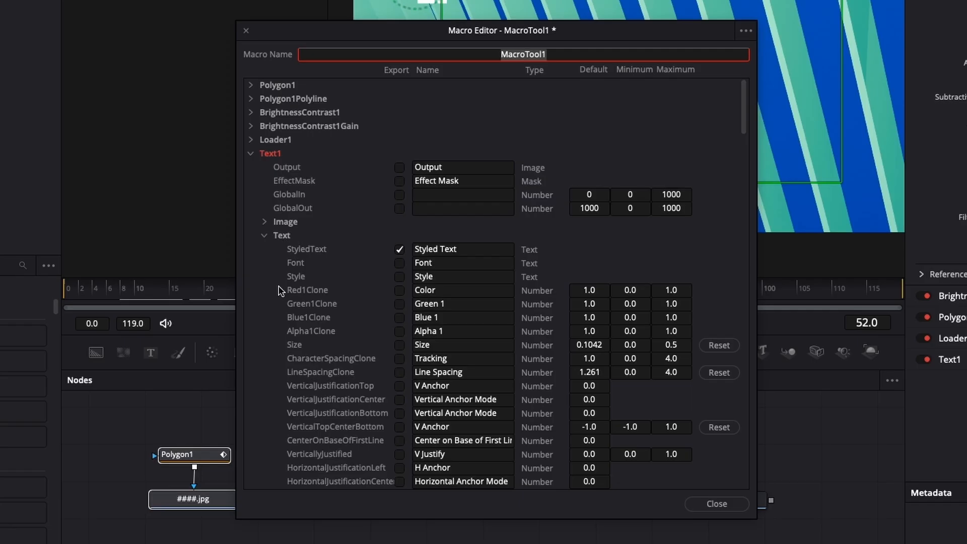
pyautogui.write('T')
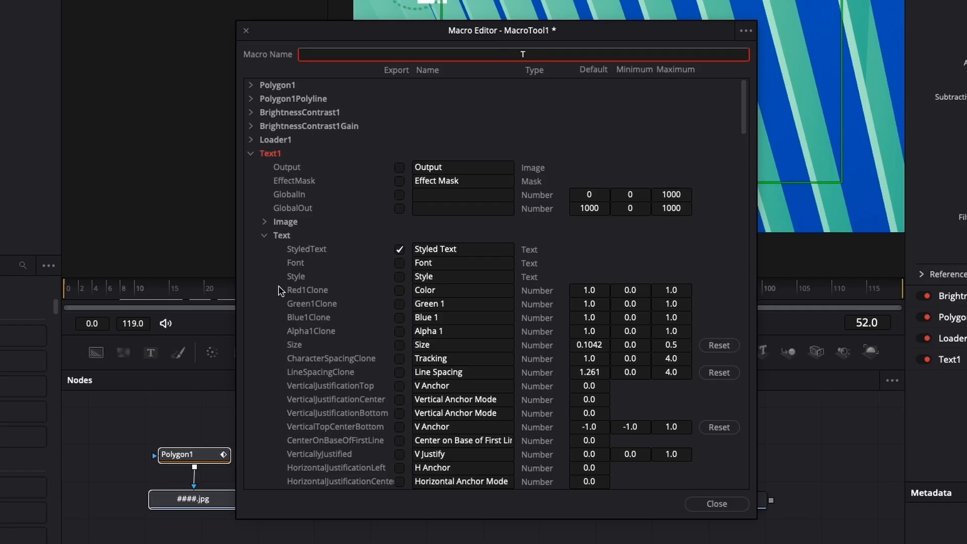
pyautogui.write('itleTemplate')
# Close the Macro Editor and save the macro as TitleTemplate in Fusion's Templates/Edit/Titles folder.
pyautogui.click(697, 502)
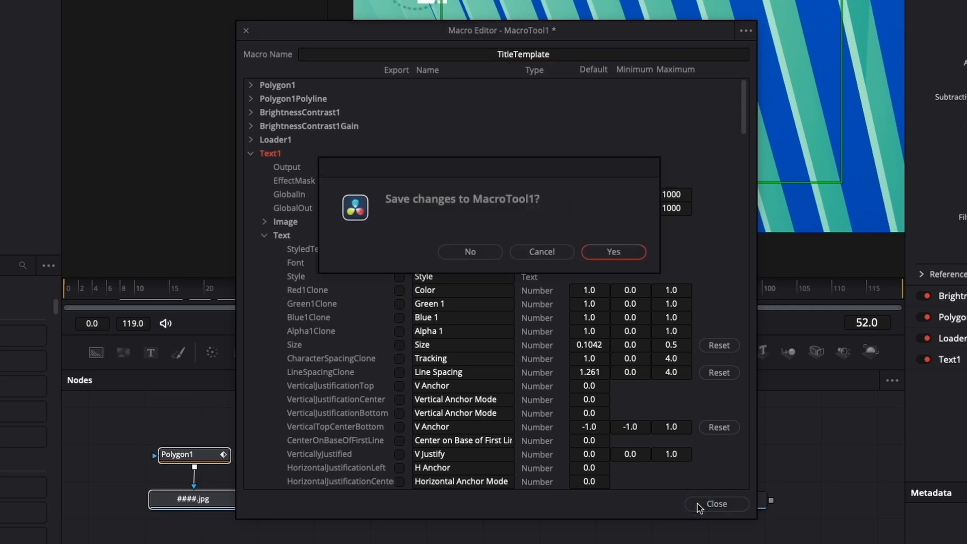
pyautogui.click(612, 252)
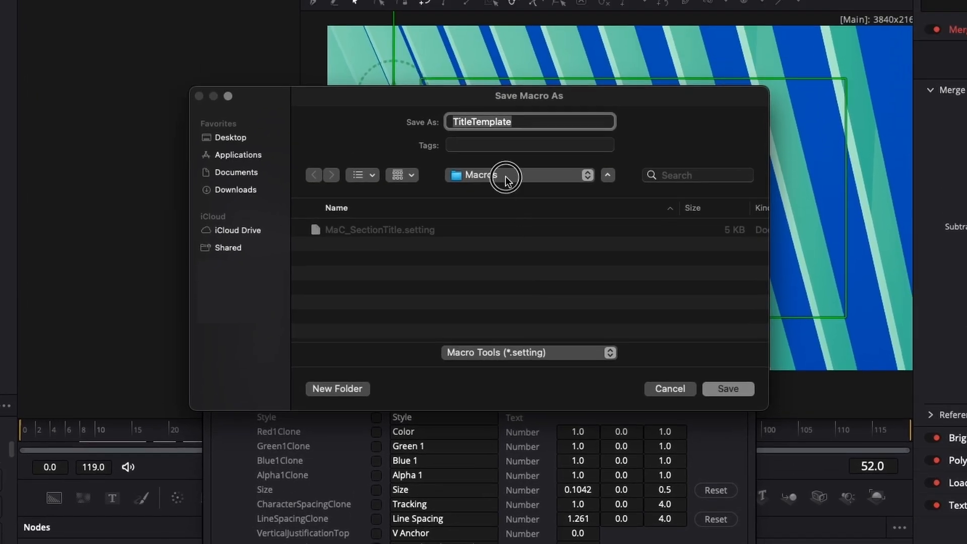
pyautogui.click(505, 177)
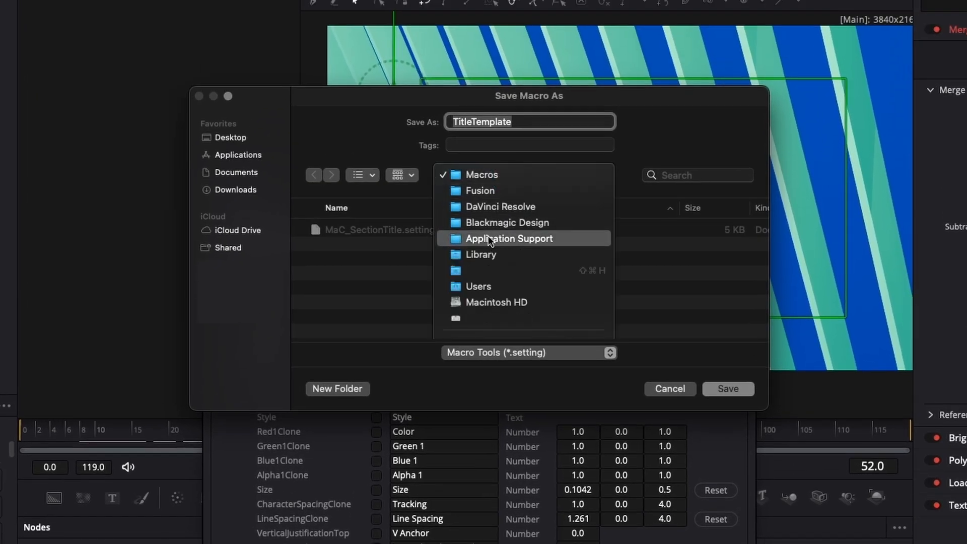
pyautogui.click(487, 192)
pyautogui.scroll(-3, 391, 280)
pyautogui.scroll(-5, 389, 280)
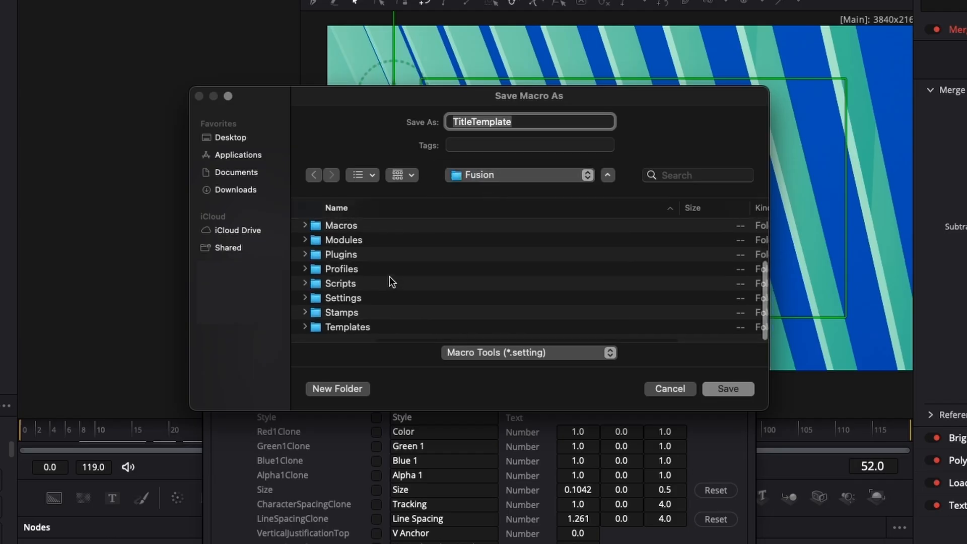
pyautogui.doubleClick(353, 328)
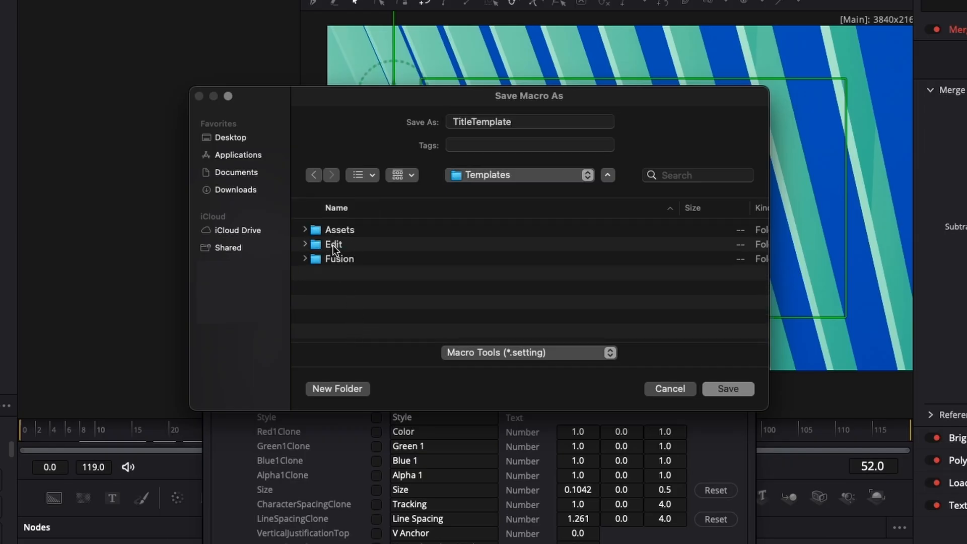
pyautogui.doubleClick(333, 246)
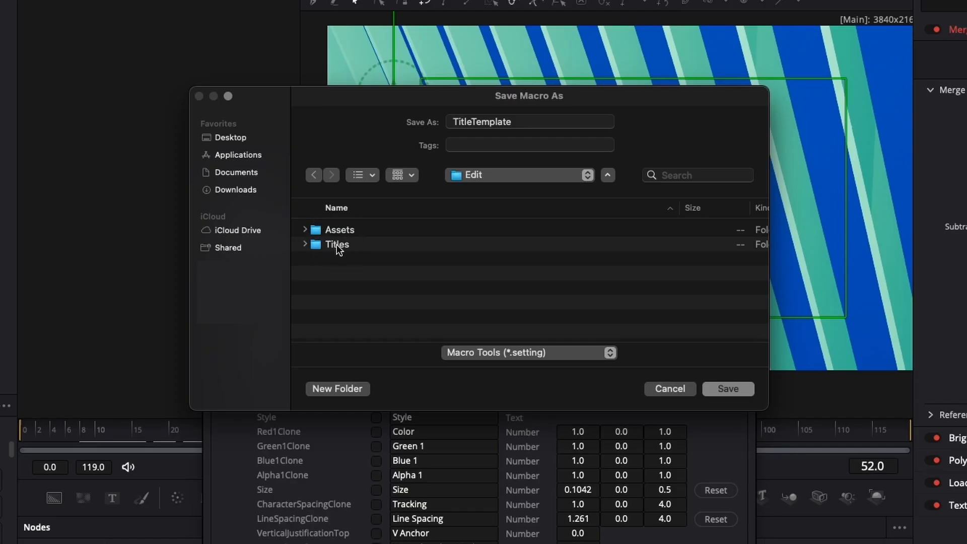
pyautogui.click(345, 245)
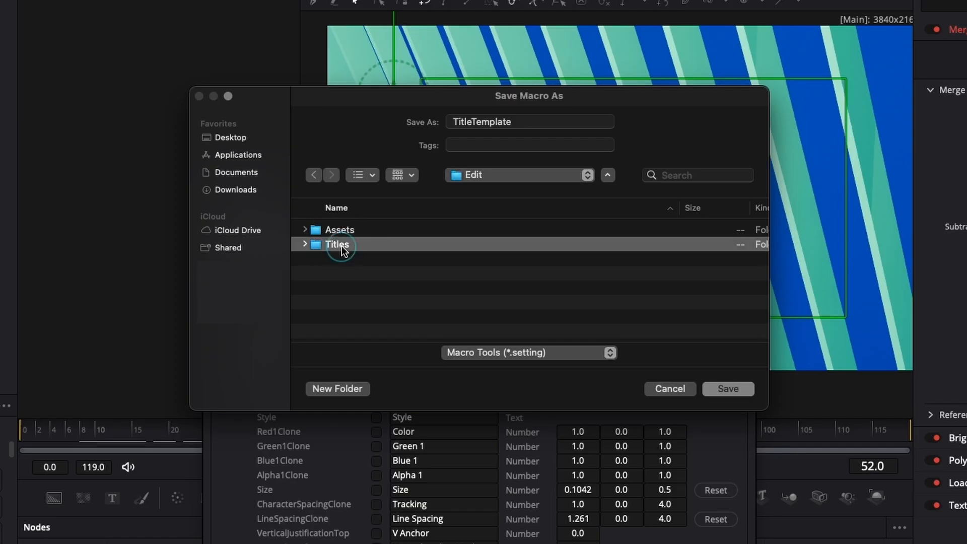
pyautogui.doubleClick(341, 246)
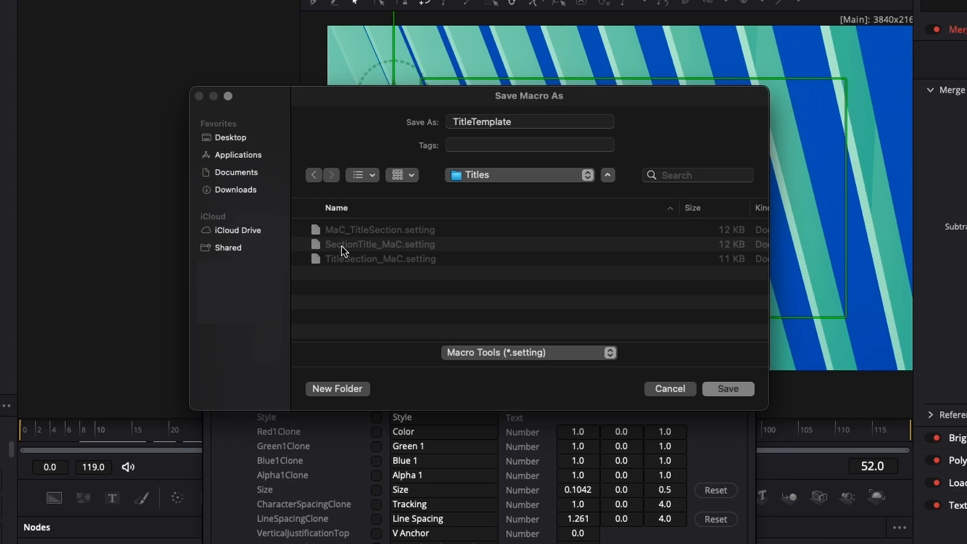
pyautogui.click(728, 388)
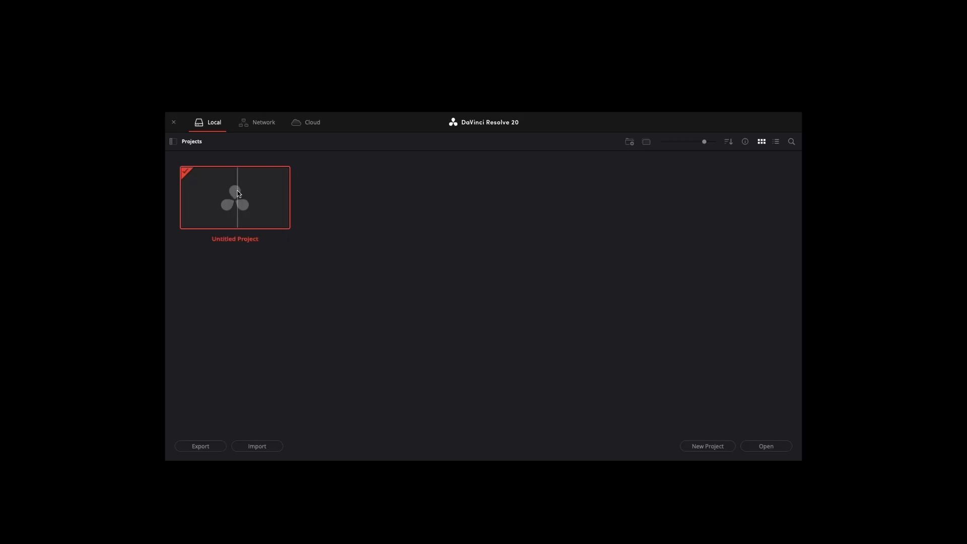
# Create a new project with the default name Untitled Project 1.
pyautogui.click(705, 446)
pyautogui.click(708, 446)
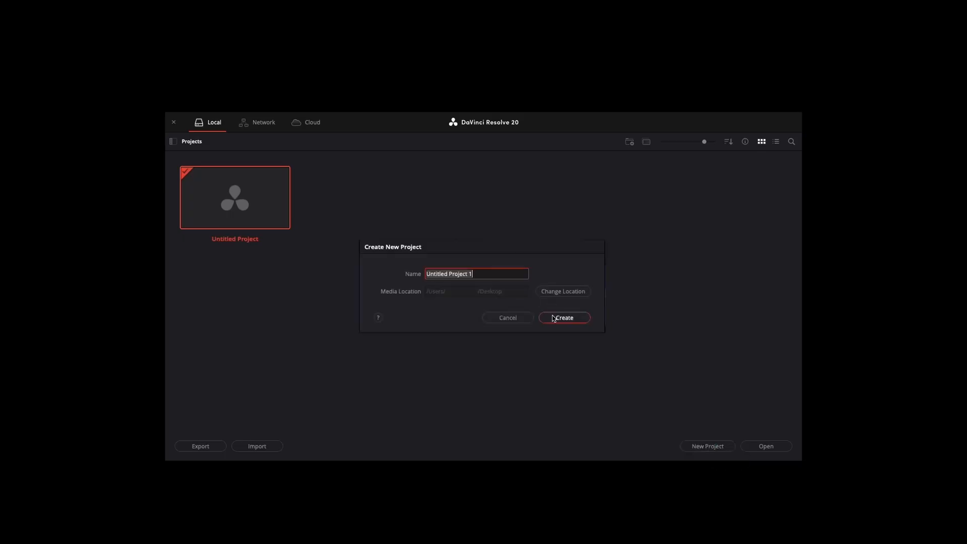
pyautogui.click(553, 318)
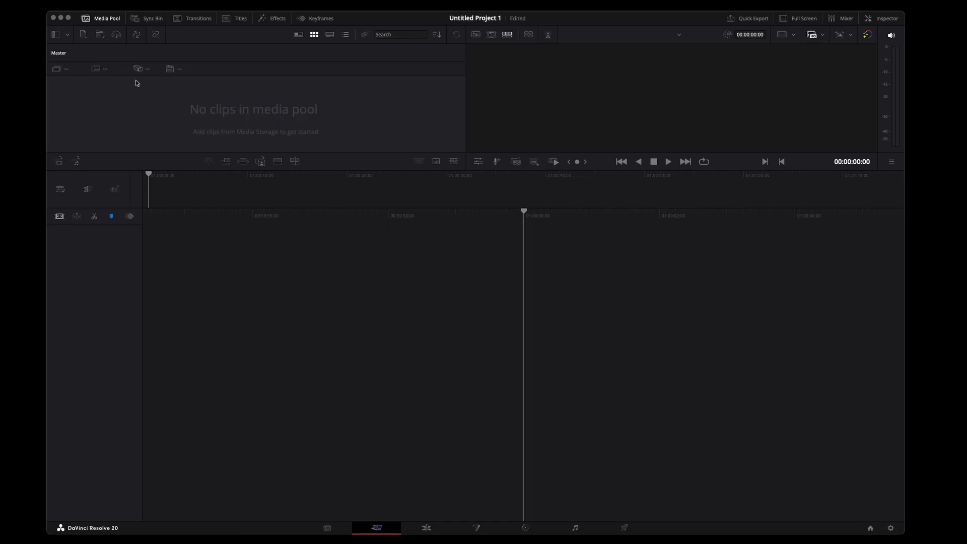
# On the Edit page, find TitleTemplate among the Fusion titles and place it at the start of the empty timeline.
pyautogui.click(426, 528)
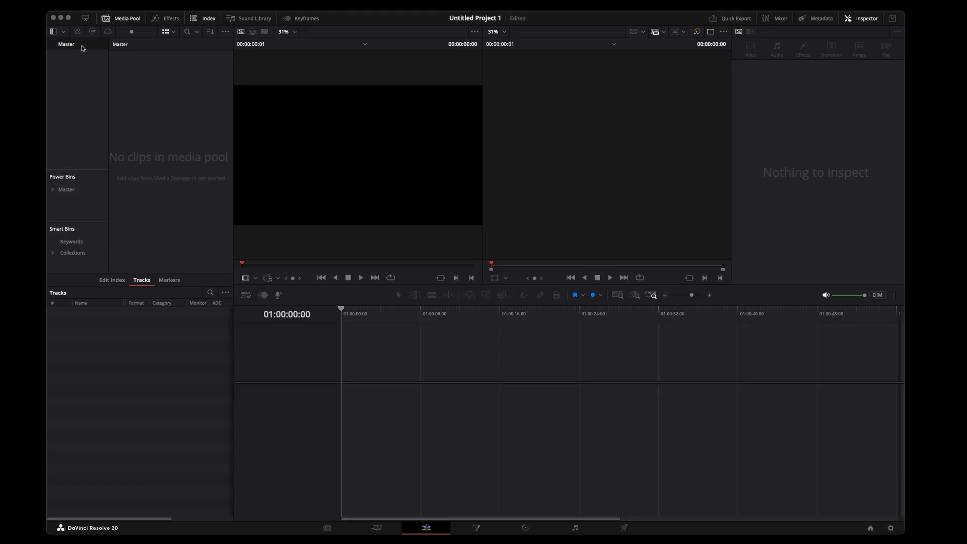
pyautogui.click(169, 19)
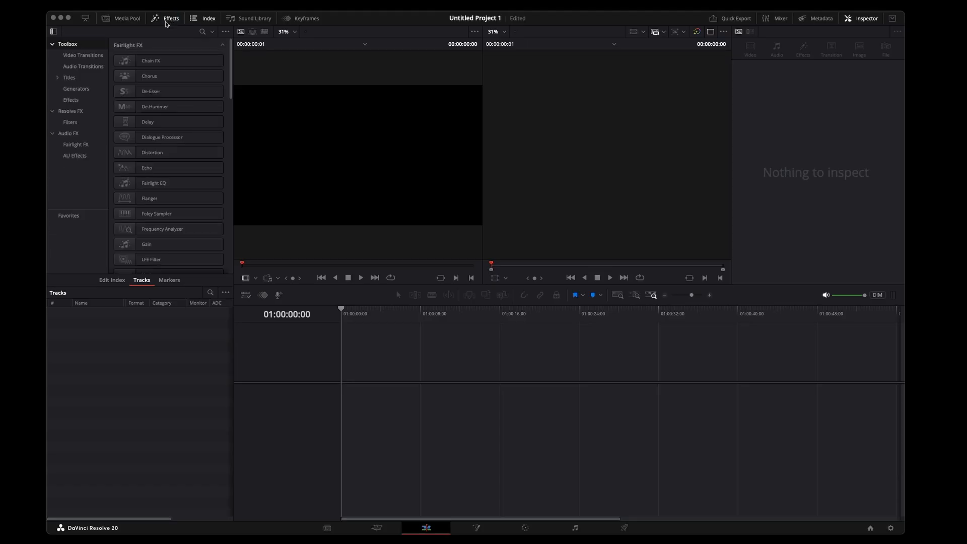
pyautogui.click(59, 78)
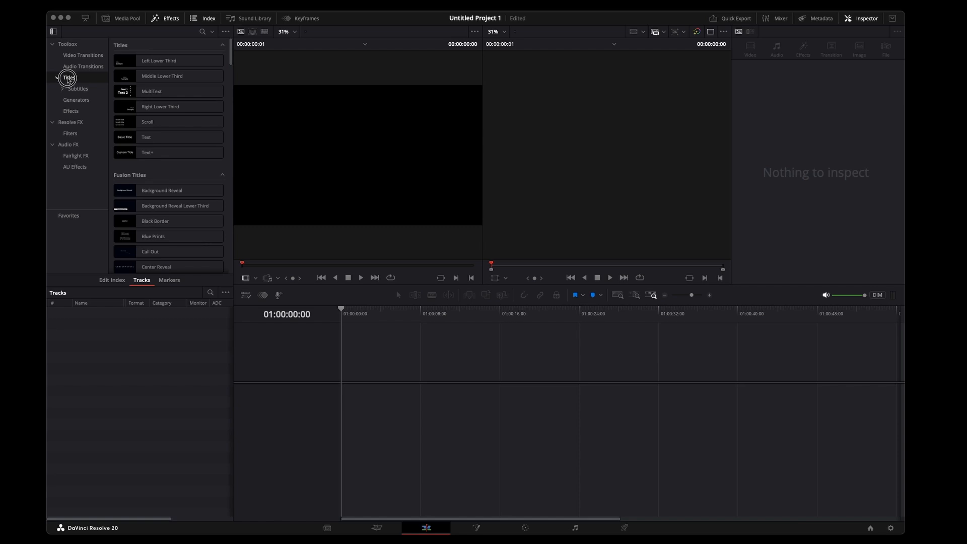
pyautogui.scroll(-3, 171, 151)
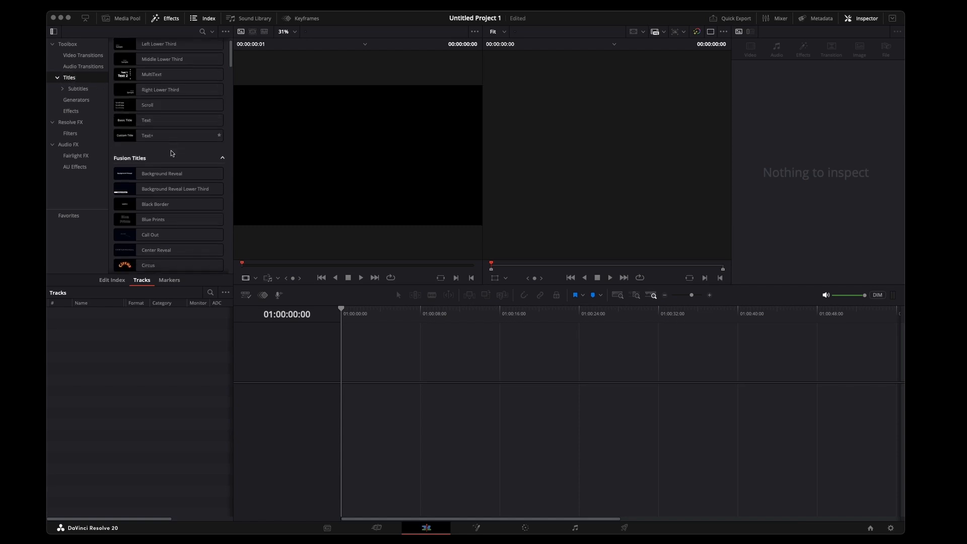
pyautogui.scroll(-15, 172, 153)
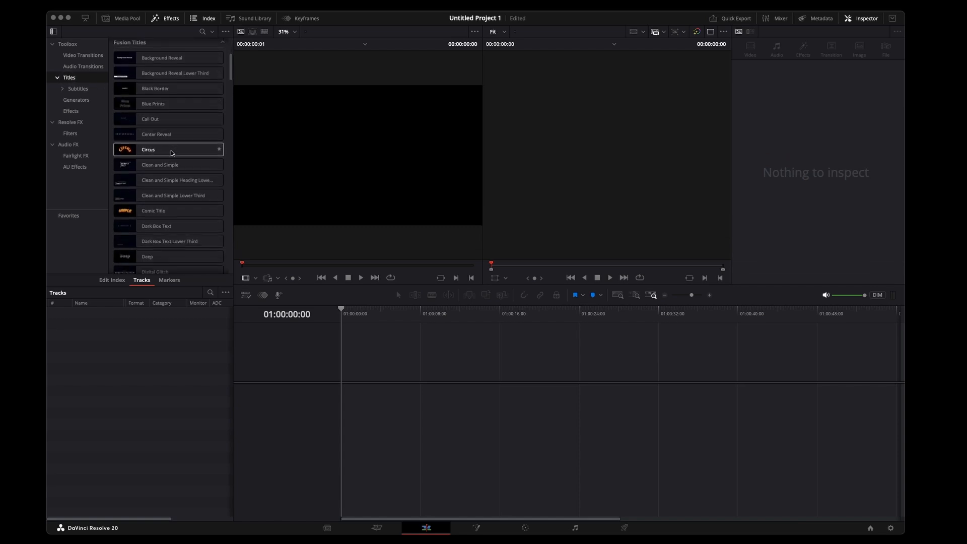
pyautogui.scroll(-10, 172, 153)
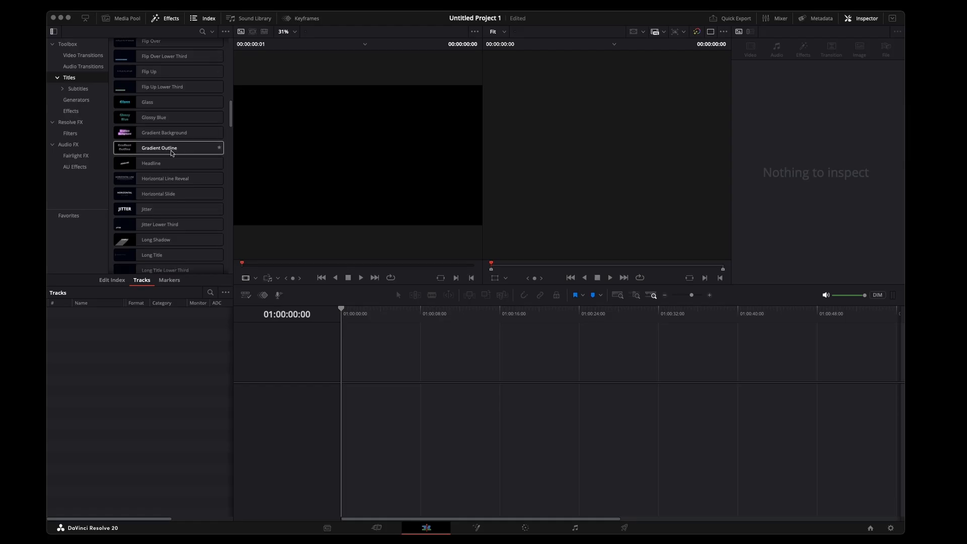
pyautogui.scroll(-10, 172, 153)
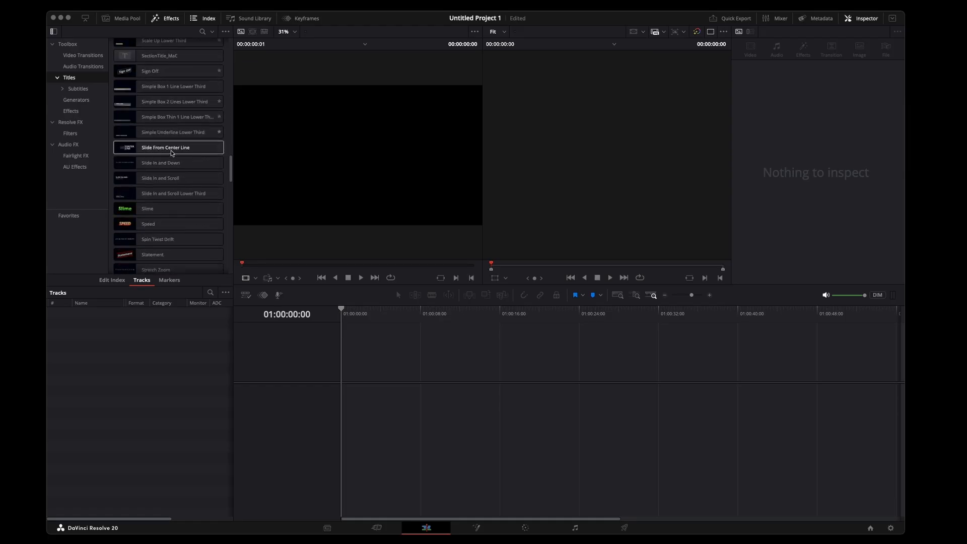
pyautogui.scroll(-3, 172, 153)
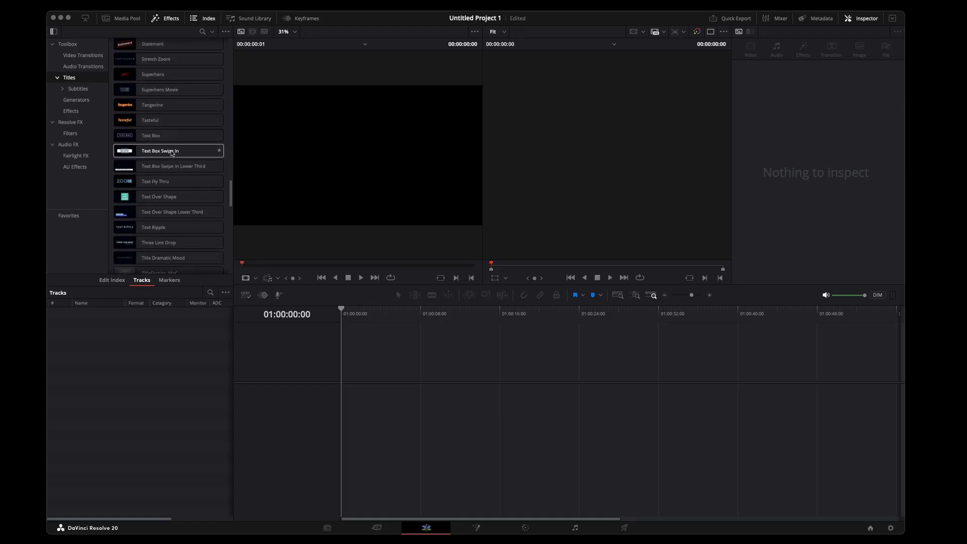
pyautogui.scroll(-7, 171, 152)
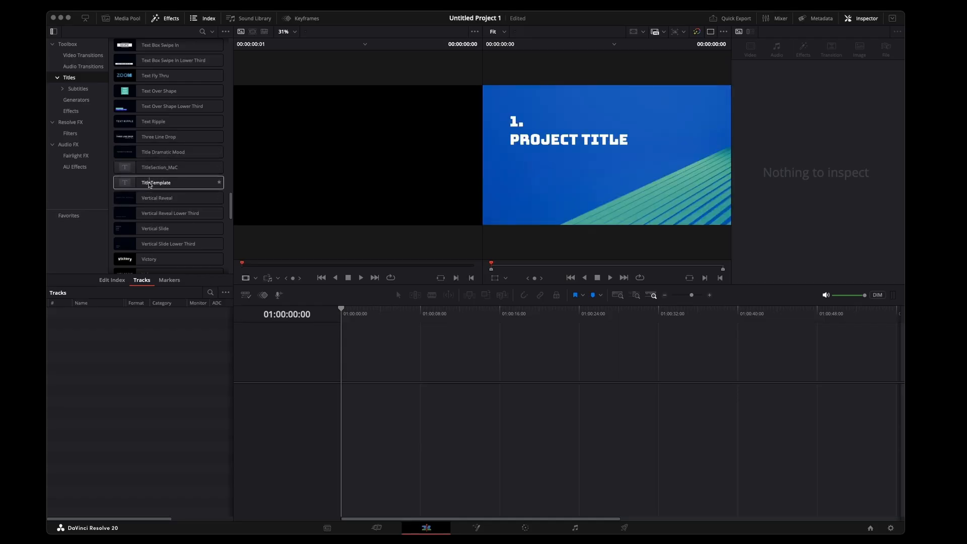
pyautogui.moveTo(150, 184); pyautogui.dragTo(338, 383)
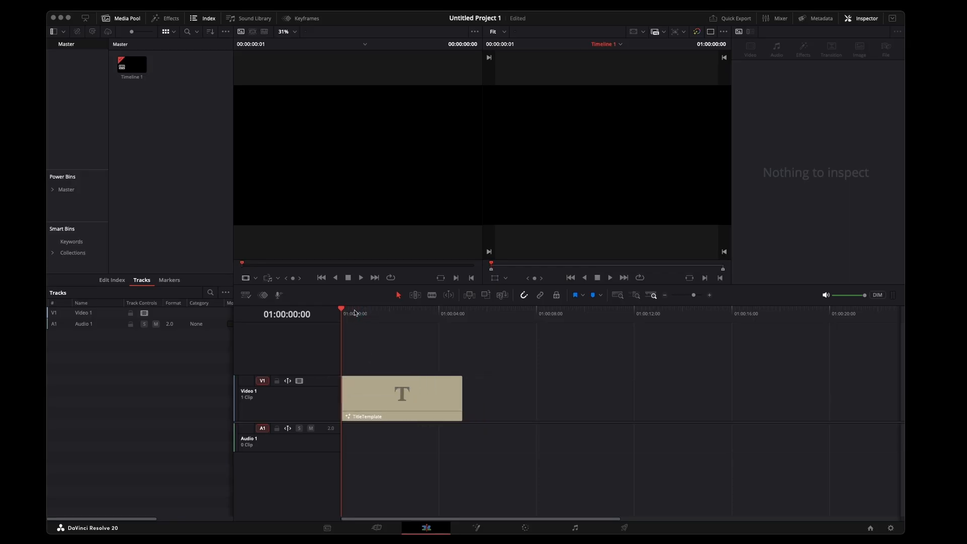
# Preview the title at 01:00:01:15 and move the TitleTemplate clip up to Video 2.
pyautogui.moveTo(355, 313); pyautogui.dragTo(380, 313)
pyautogui.moveTo(380, 392); pyautogui.dragTo(379, 350)
# Import 8150248.jpg from the Animation folder into the media pool.
pyautogui.click(155, 143)
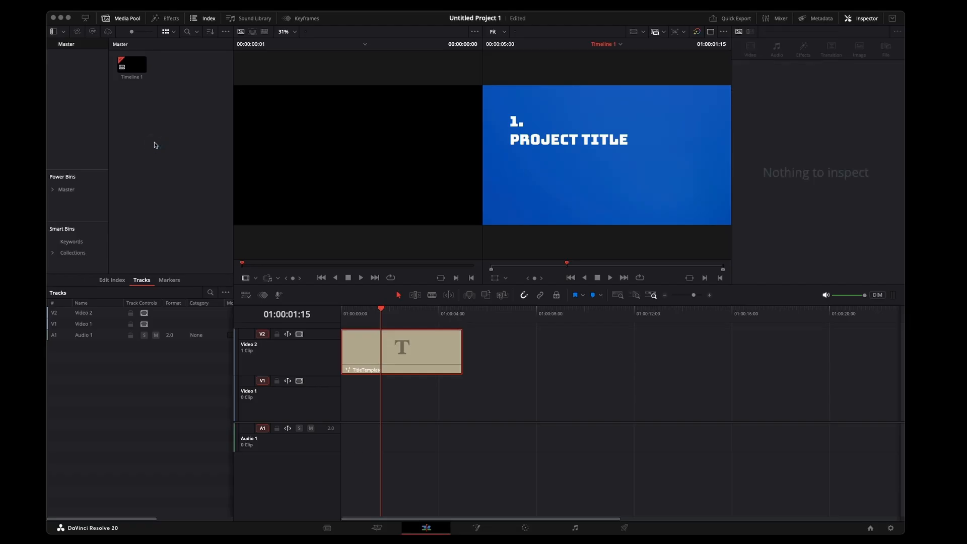
pyautogui.press('super+i')
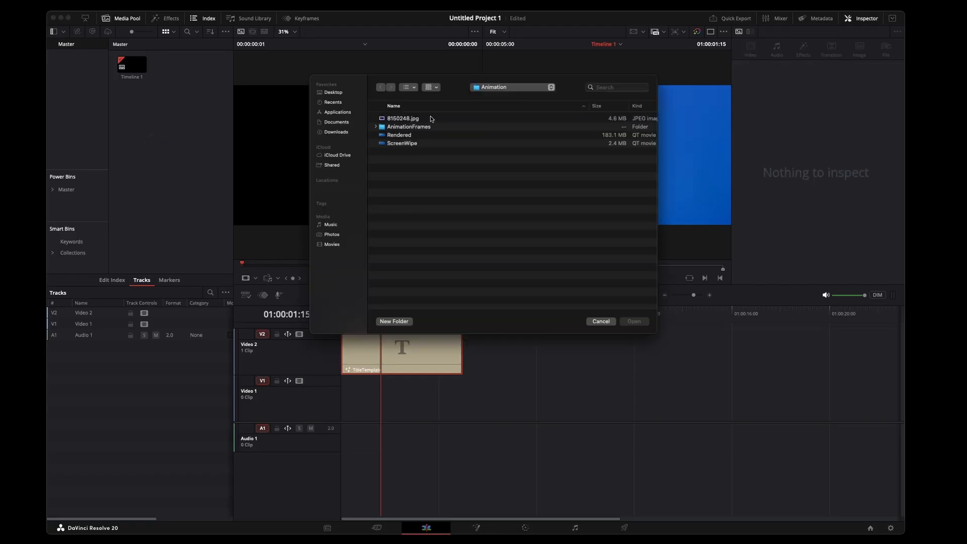
pyautogui.click(419, 120)
pyautogui.click(634, 322)
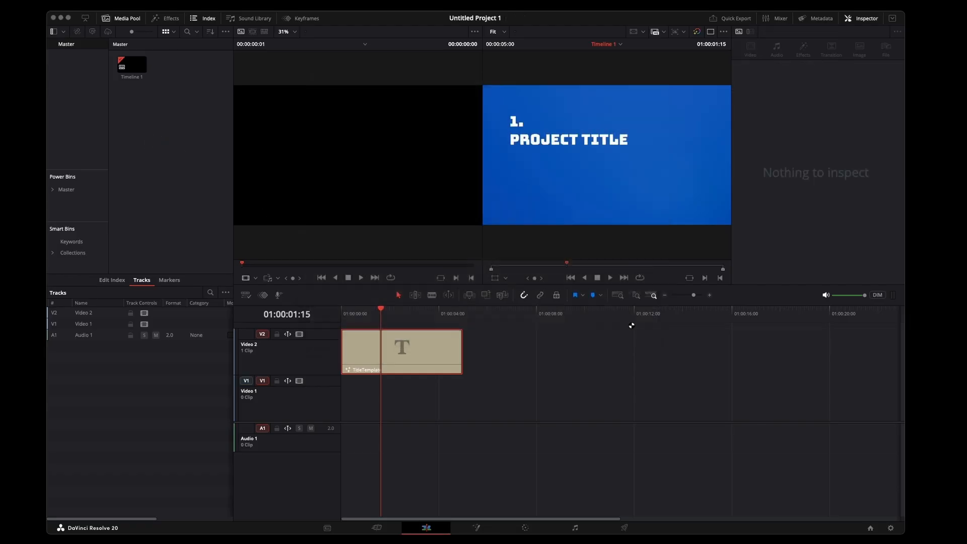
# Place 8150248.jpg on Video 1 beneath the title and align its start with the beginning of the timeline.
pyautogui.click(135, 68)
pyautogui.moveTo(135, 69); pyautogui.dragTo(373, 401)
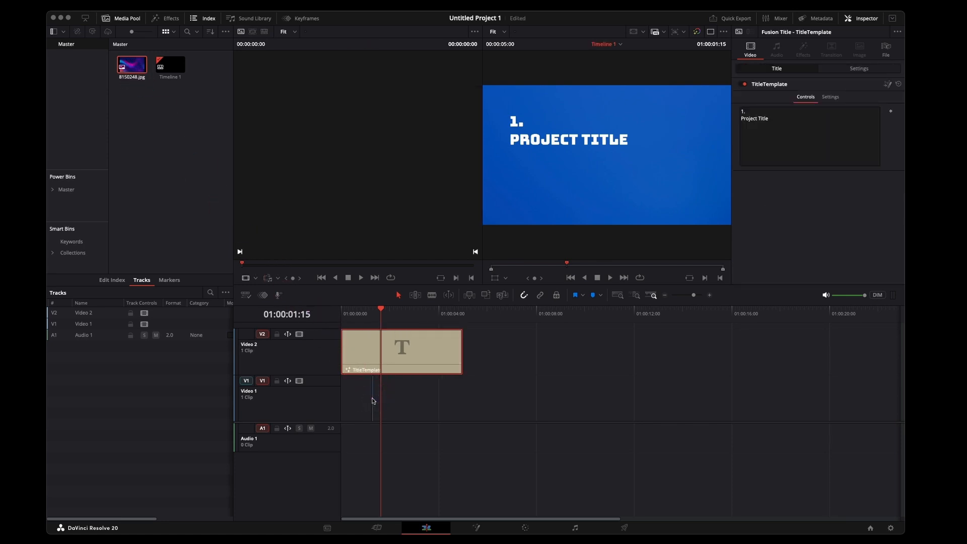
pyautogui.click(373, 400)
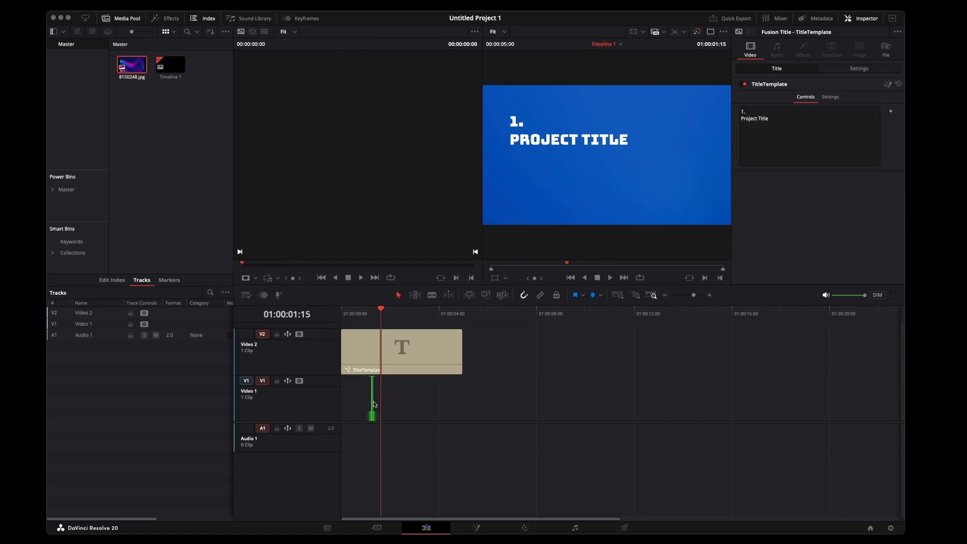
pyautogui.moveTo(693, 295); pyautogui.dragTo(699, 295)
pyautogui.moveTo(568, 393); pyautogui.dragTo(331, 382)
# Extend the 8150248.jpg clip on Video 1 to about 17 seconds, well past the end of the title.
pyautogui.moveTo(480, 387); pyautogui.dragTo(766, 398)
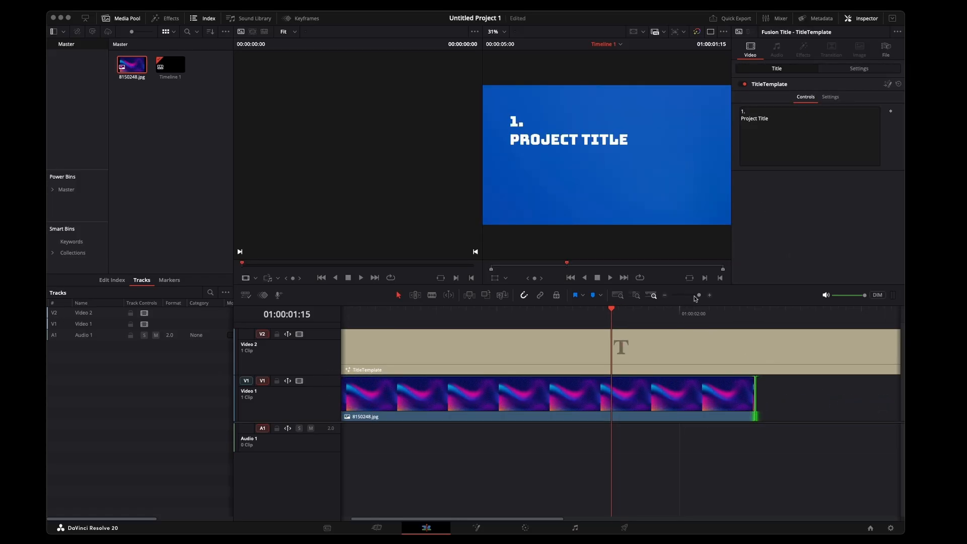
pyautogui.moveTo(698, 295); pyautogui.dragTo(690, 295)
pyautogui.moveTo(364, 392); pyautogui.dragTo(544, 401)
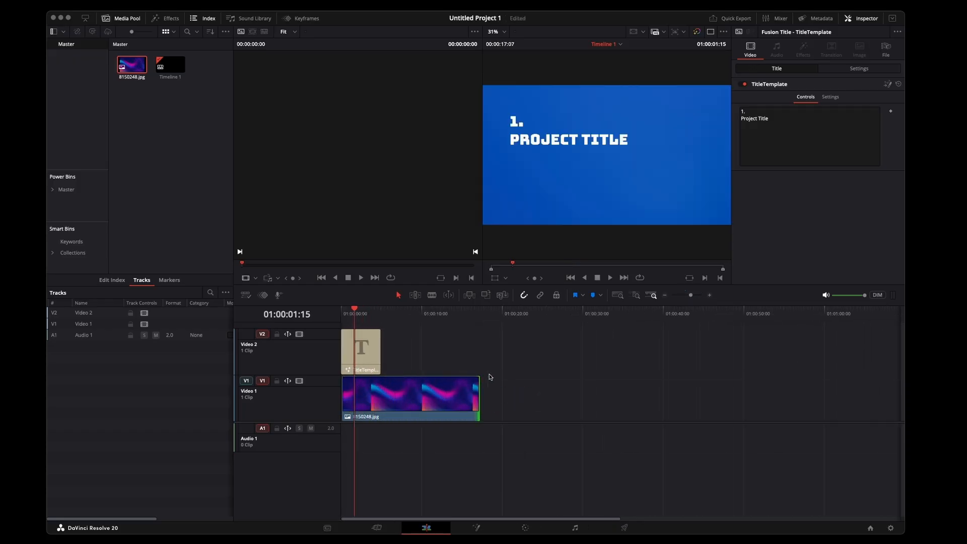
# At the start of the timeline, set the 8150248.jpg clip's zoom to 1.620 so it fills the frame.
pyautogui.moveTo(357, 311); pyautogui.dragTo(340, 310)
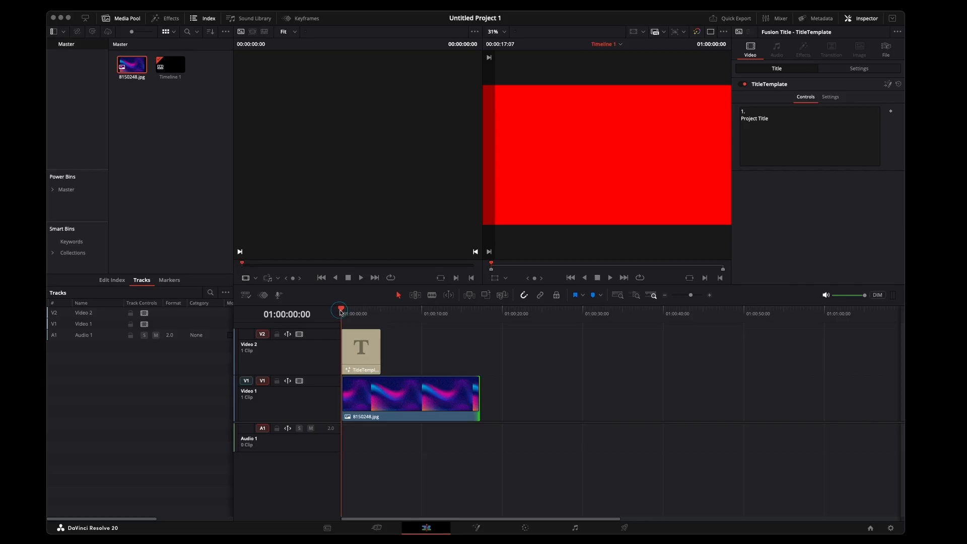
pyautogui.moveTo(384, 397); pyautogui.dragTo(382, 397)
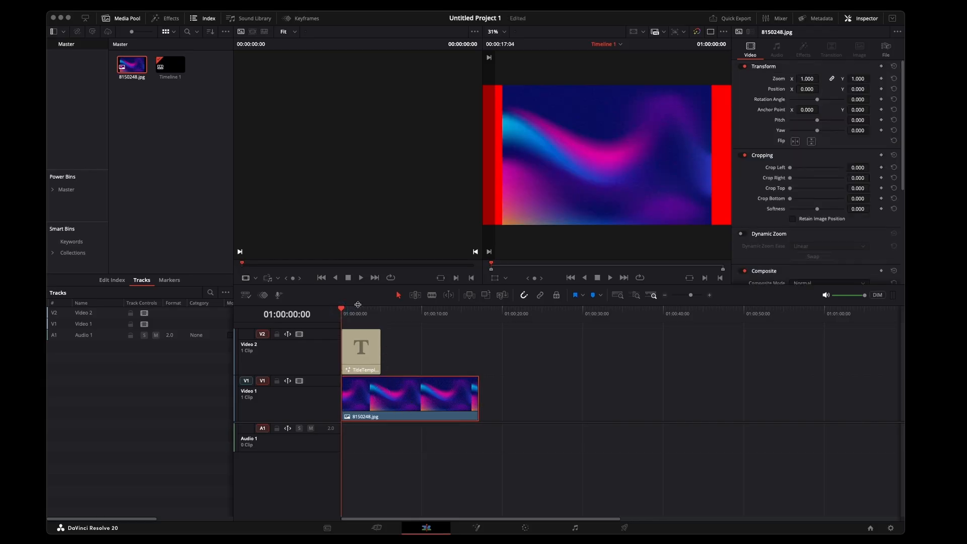
pyautogui.moveTo(804, 79); pyautogui.dragTo(828, 78)
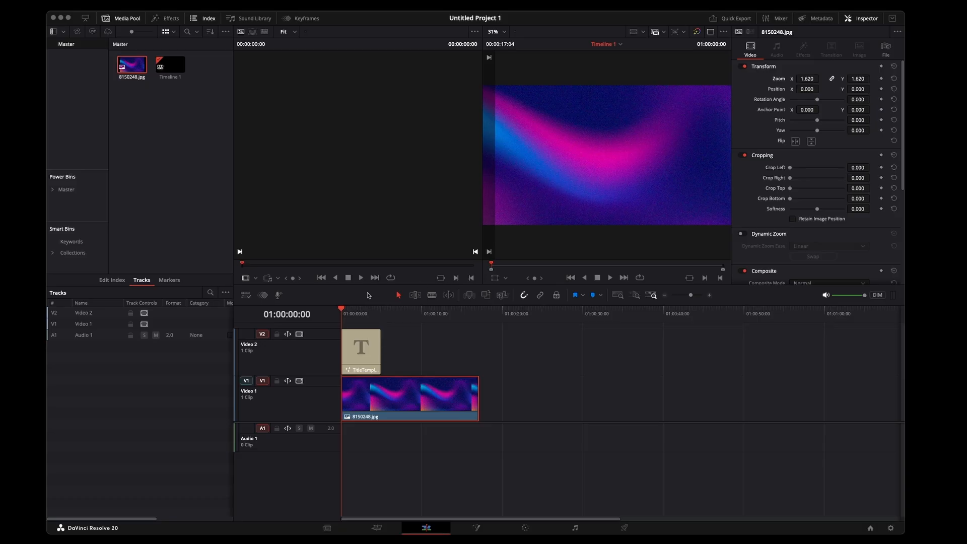
# Preview the title transition over the image up to 01:00:02:11 and change the title's second line to "First Section".
pyautogui.click(693, 295)
pyautogui.moveTo(340, 315); pyautogui.dragTo(410, 316)
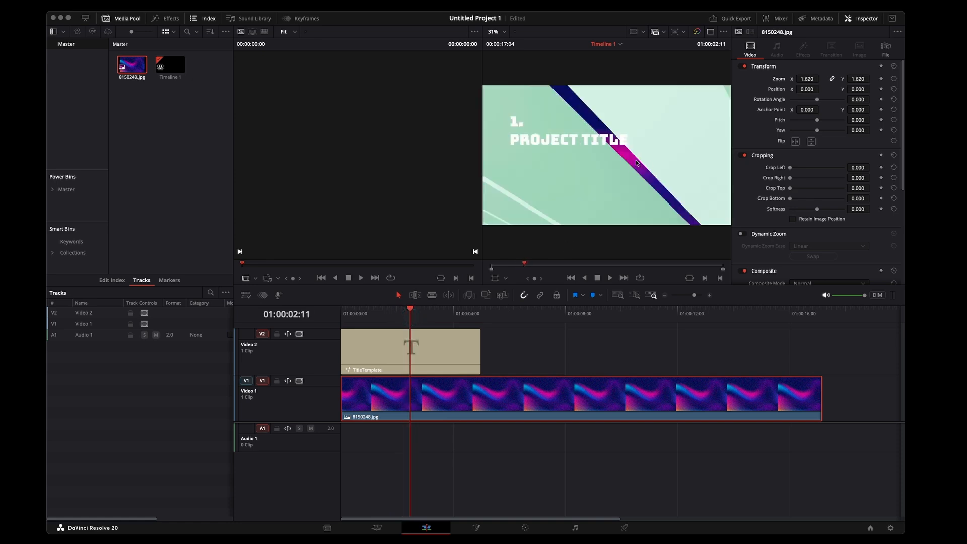
pyautogui.click(438, 333)
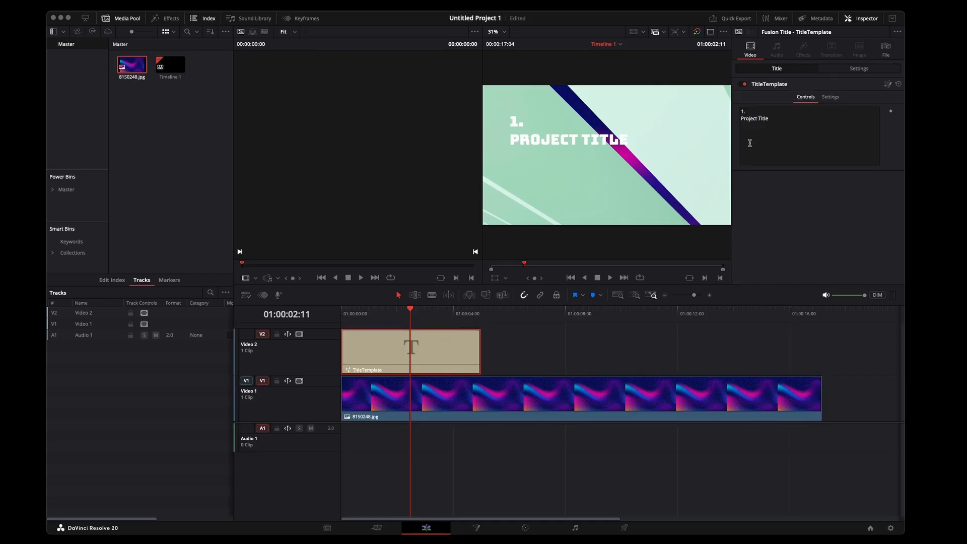
pyautogui.moveTo(768, 120); pyautogui.dragTo(740, 119)
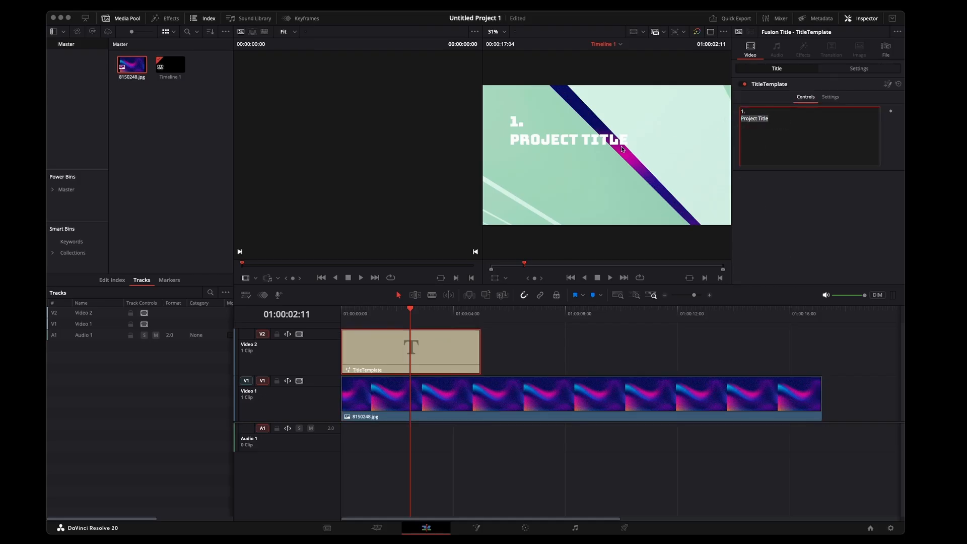
pyautogui.write('First Section')
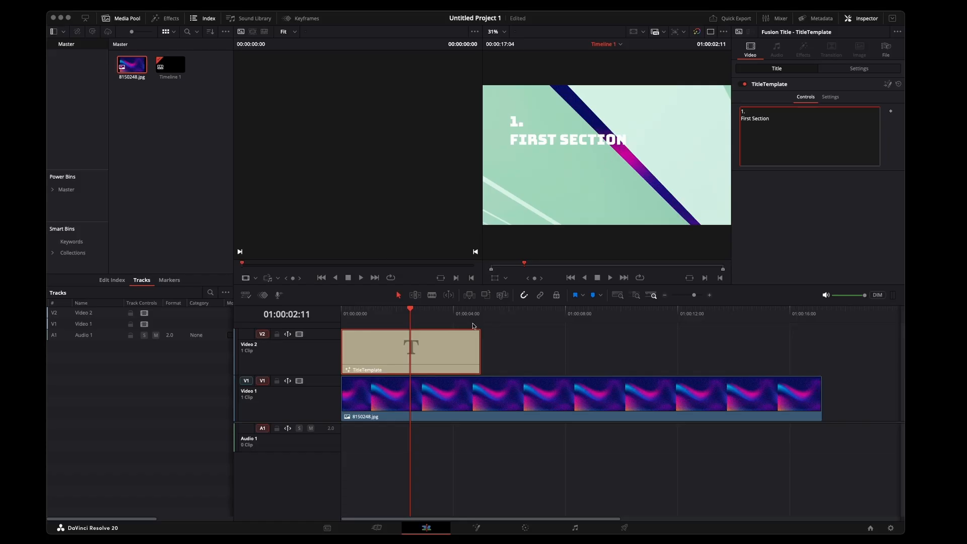
# Paste a copy of the TitleTemplate clip on Video 2 at 01:00:05:18 and change its text to "2." and "Second Section".
pyautogui.moveTo(410, 313); pyautogui.dragTo(502, 314)
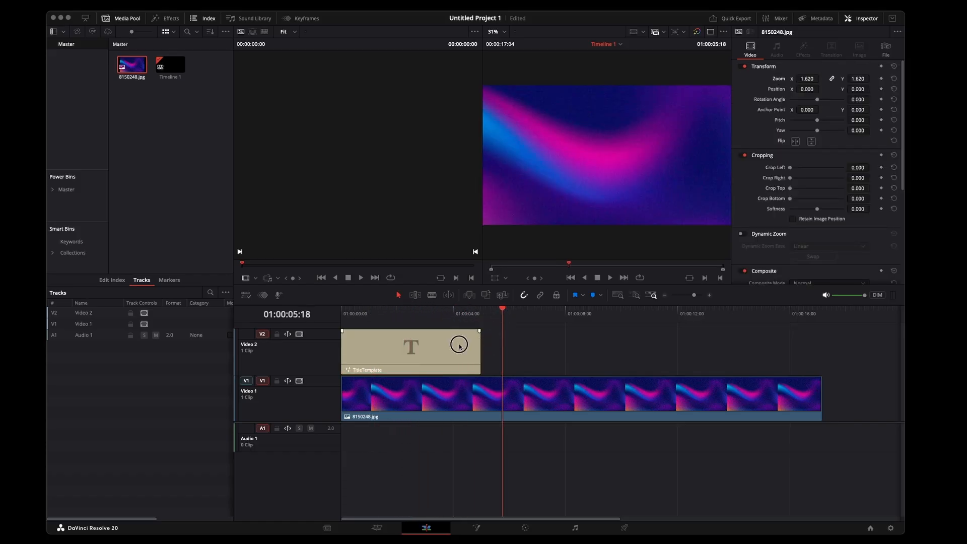
pyautogui.hotkey('ctrl', 'v')
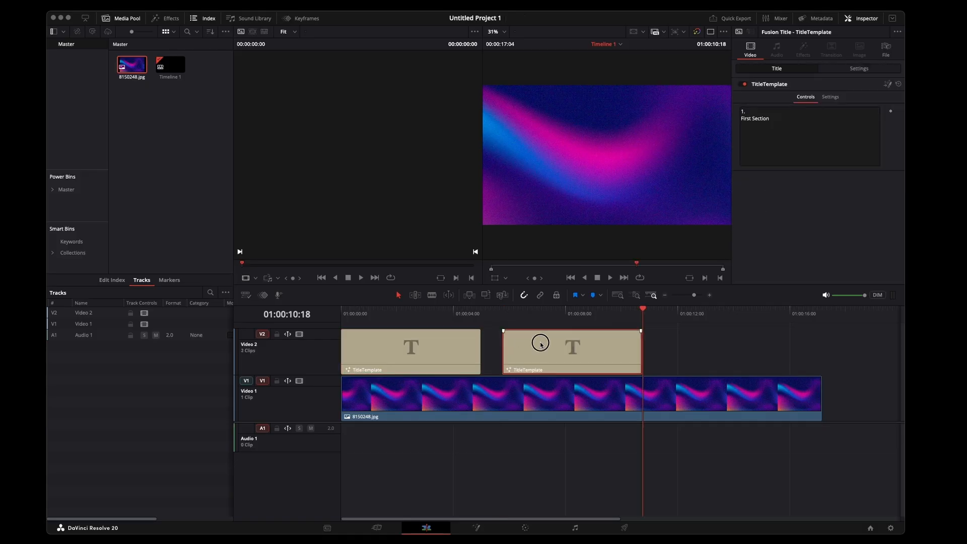
pyautogui.click(746, 113)
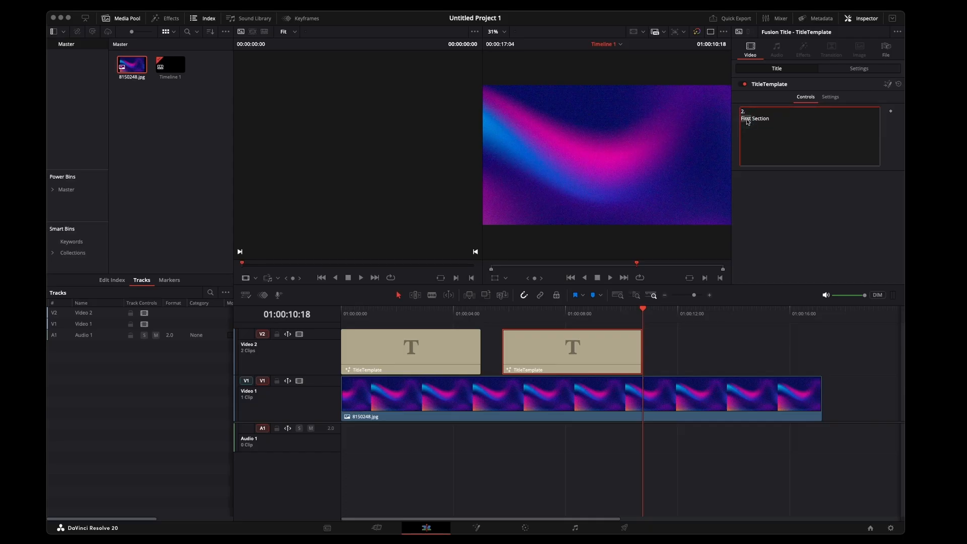
pyautogui.write('Second')
pyautogui.moveTo(629, 309)
pyautogui.mouseDown()
pyautogui.moveTo(544, 311)
pyautogui.moveTo(365, 276)
pyautogui.moveTo(641, 317)
pyautogui.mouseUp()
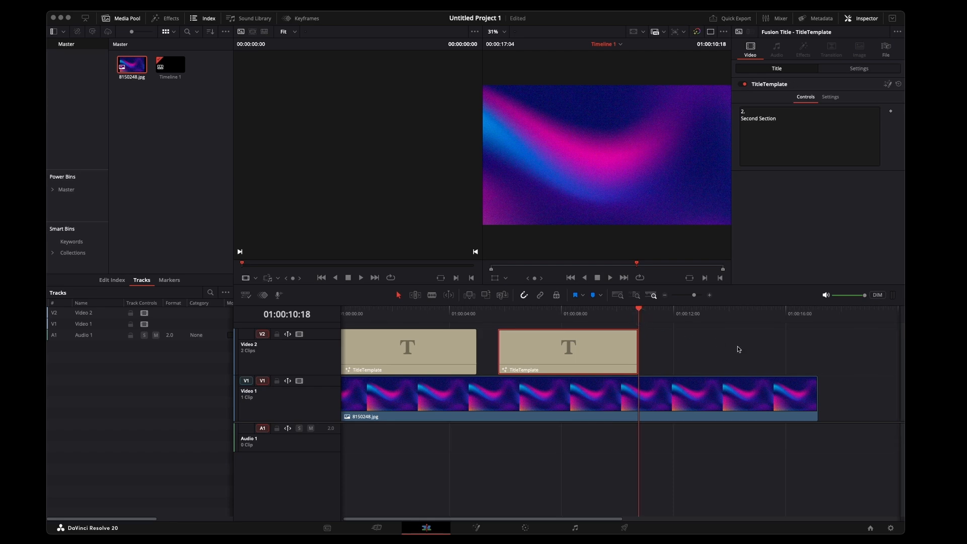